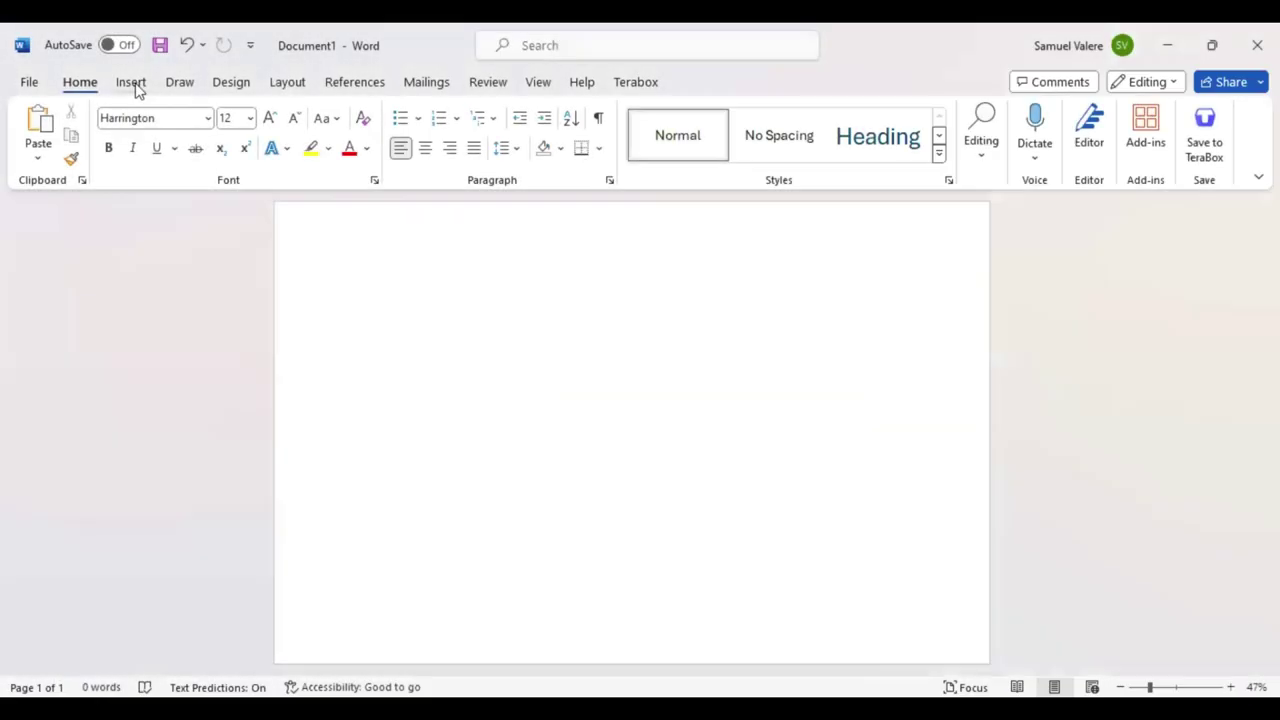
# Step: Draw a tall rectangle on the page's left side, stretched from top to bottom
pyautogui.click(131, 84)
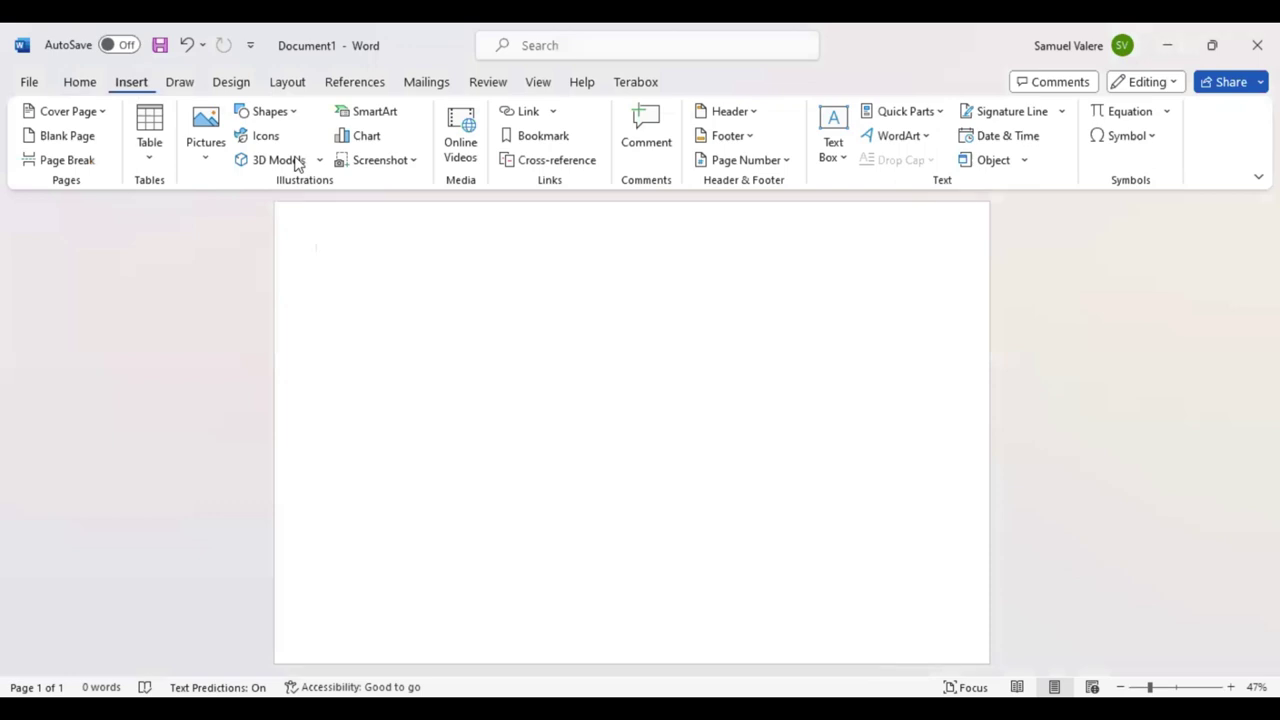
pyautogui.moveTo(305, 227)
pyautogui.mouseDown()
pyautogui.moveTo(463, 643)
pyautogui.moveTo(482, 655)
pyautogui.moveTo(471, 662)
pyautogui.mouseUp()
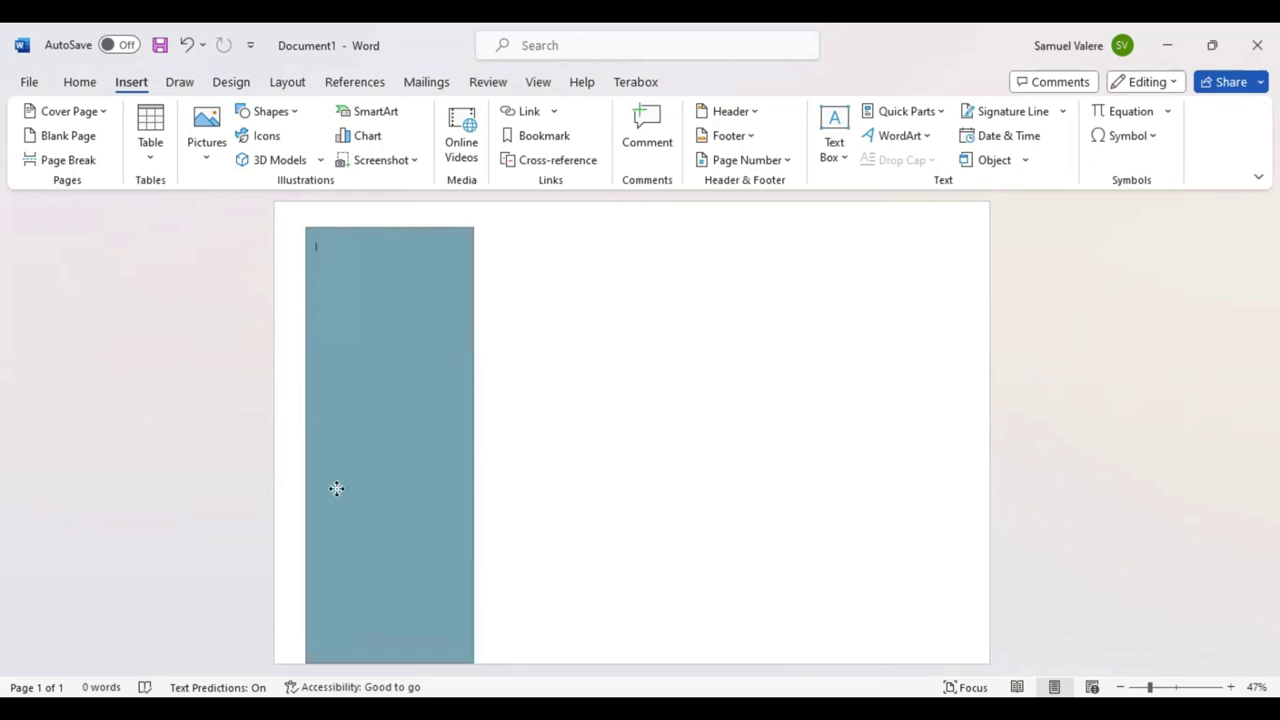
pyautogui.moveTo(357, 649); pyautogui.dragTo(357, 663)
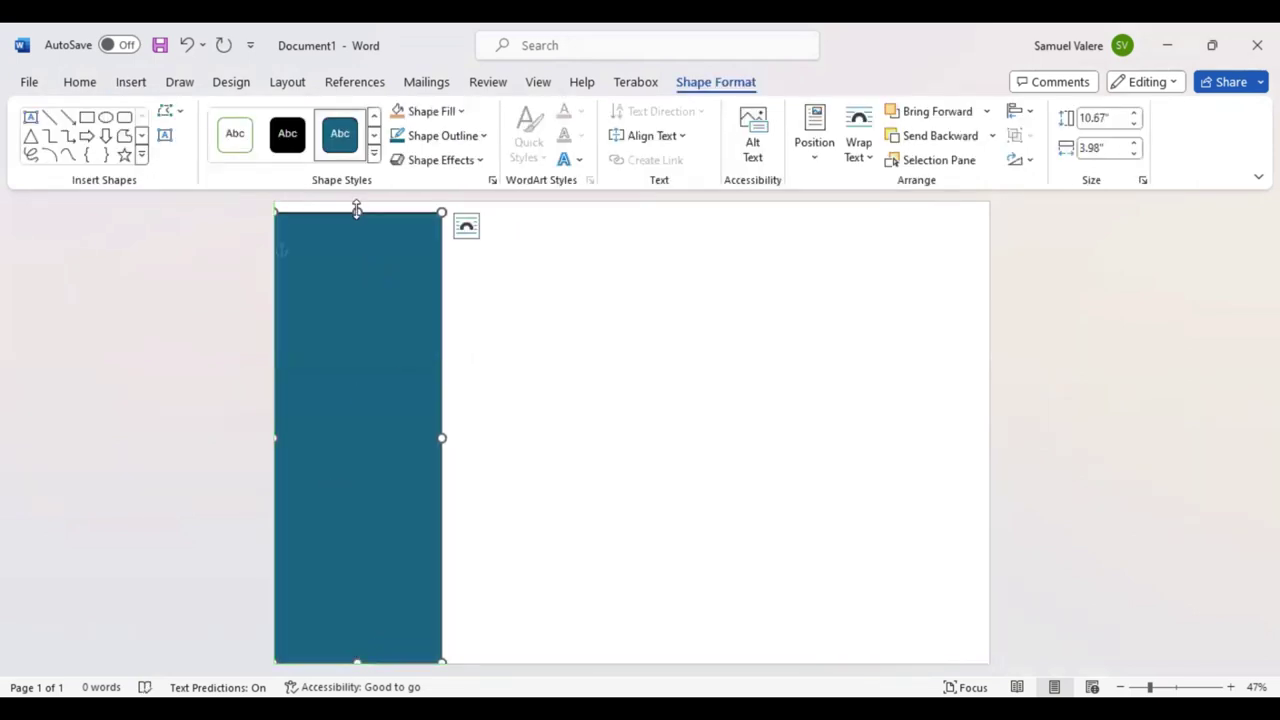
pyautogui.moveTo(357, 208); pyautogui.dragTo(356, 198)
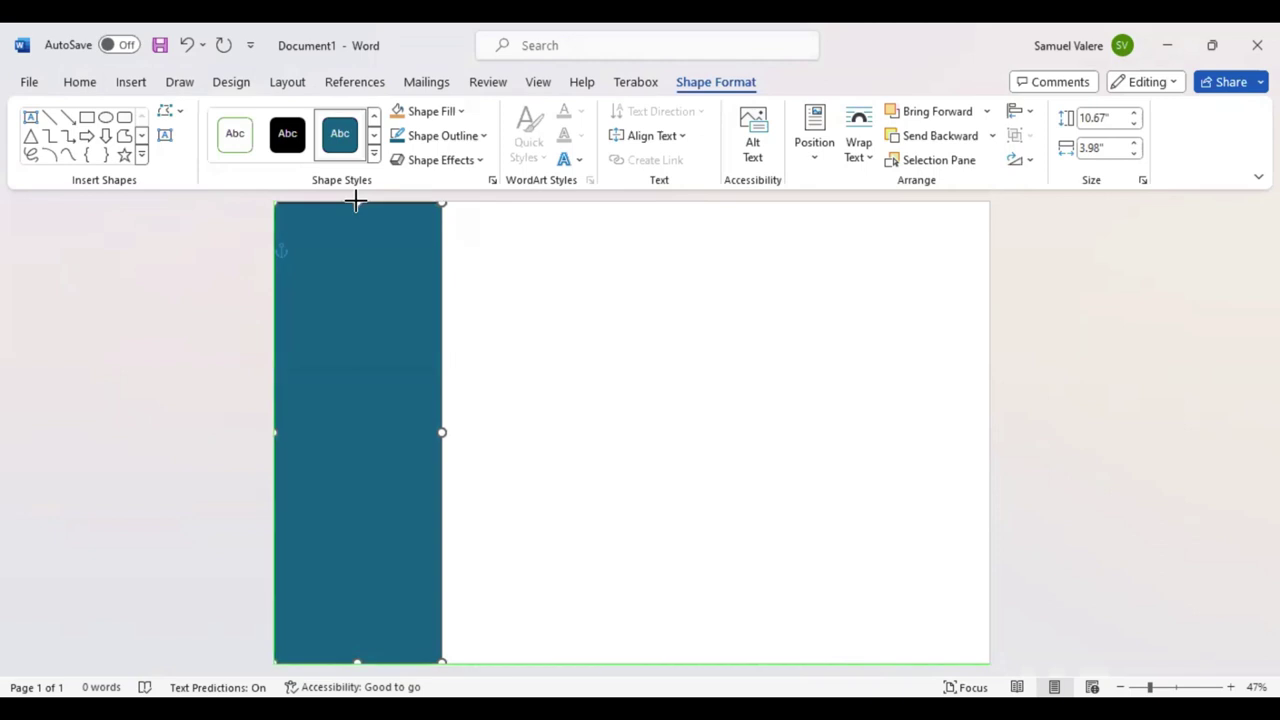
# Step: Remove the rectangle's outline and align its top and bottom with the page edges
pyautogui.click(484, 136)
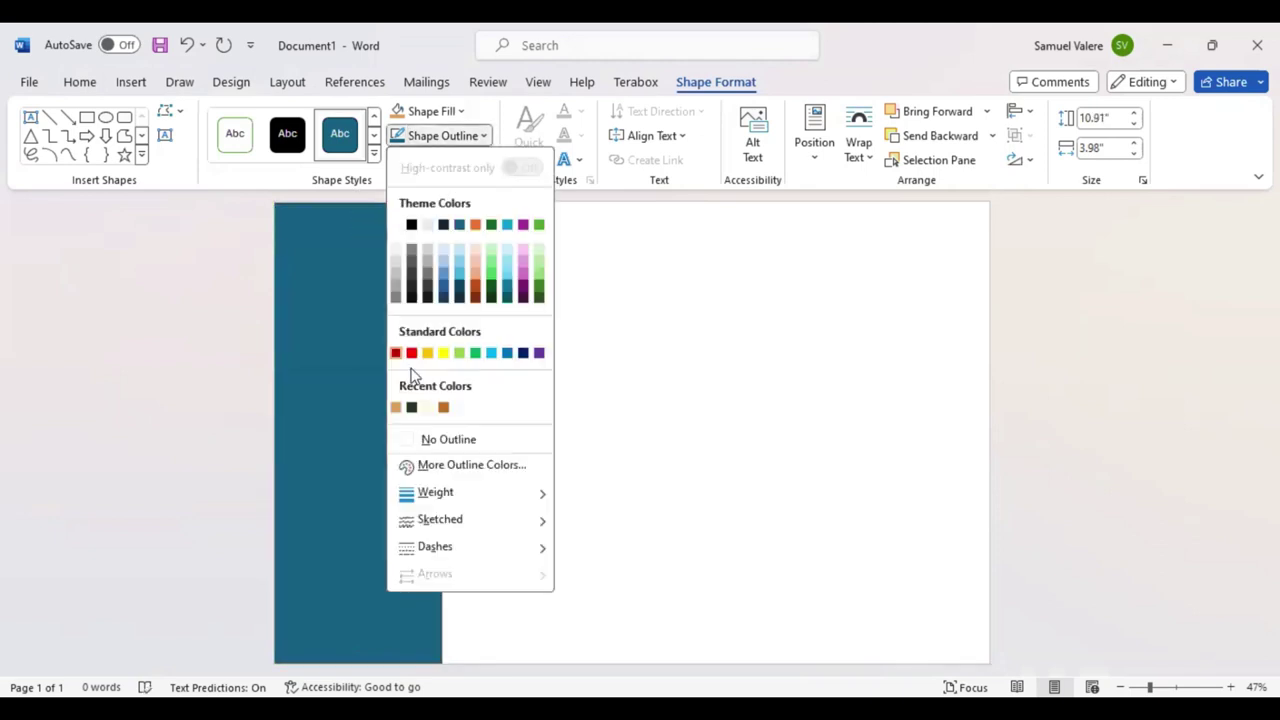
pyautogui.click(410, 441)
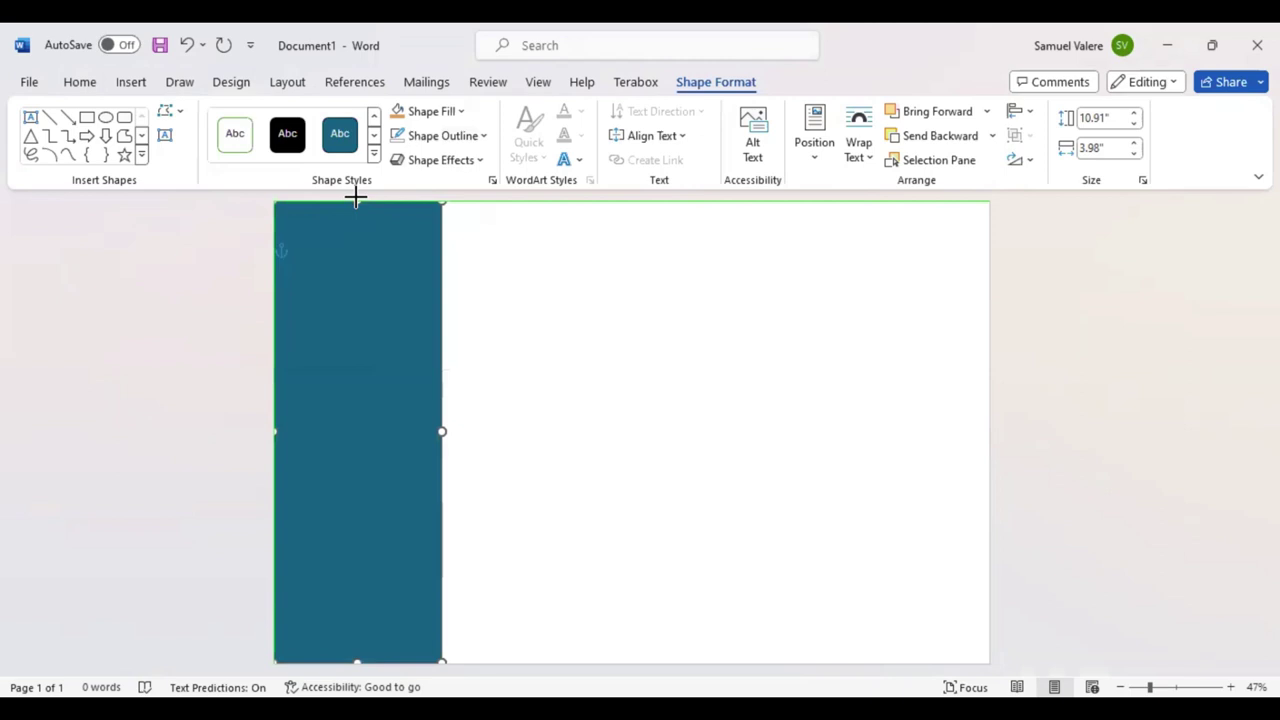
pyautogui.moveTo(356, 198); pyautogui.dragTo(356, 200)
pyautogui.moveTo(354, 658); pyautogui.dragTo(354, 662)
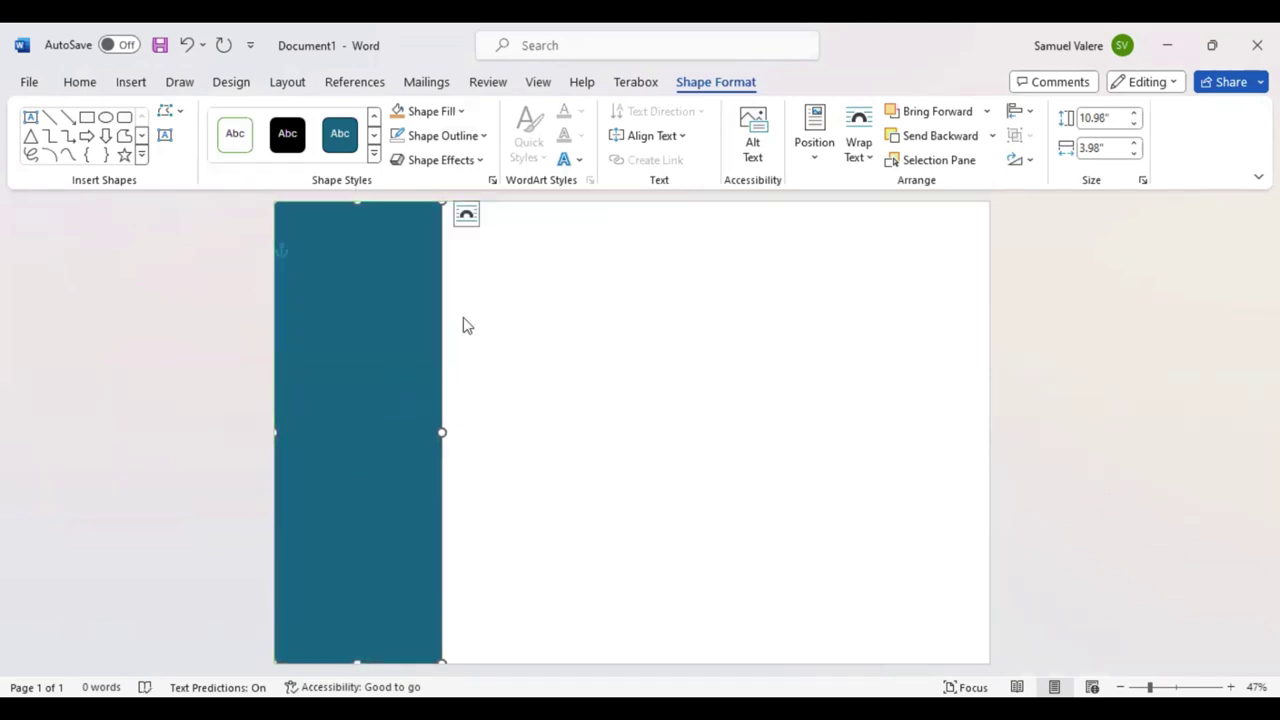
# Step: With Edit Points, pull the rectangle's right-edge midpoint inward into a smooth concave curve
pyautogui.rightClick(472, 362)
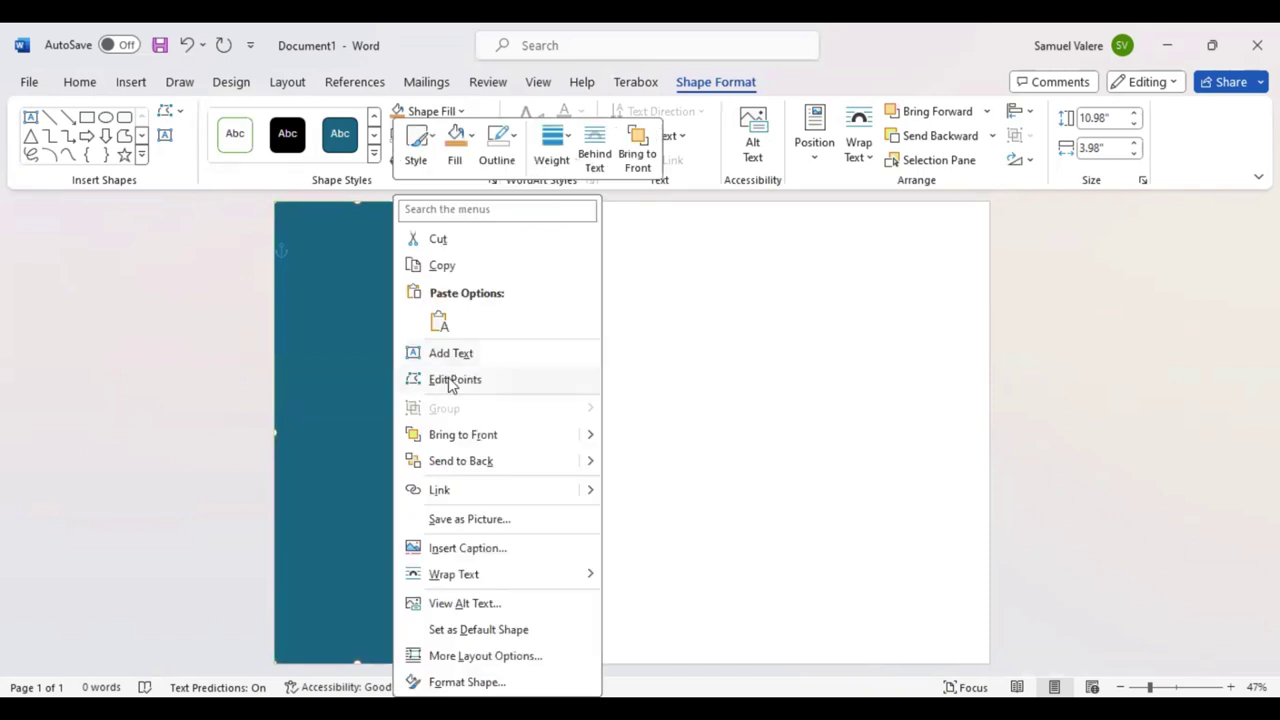
pyautogui.press('Escape')
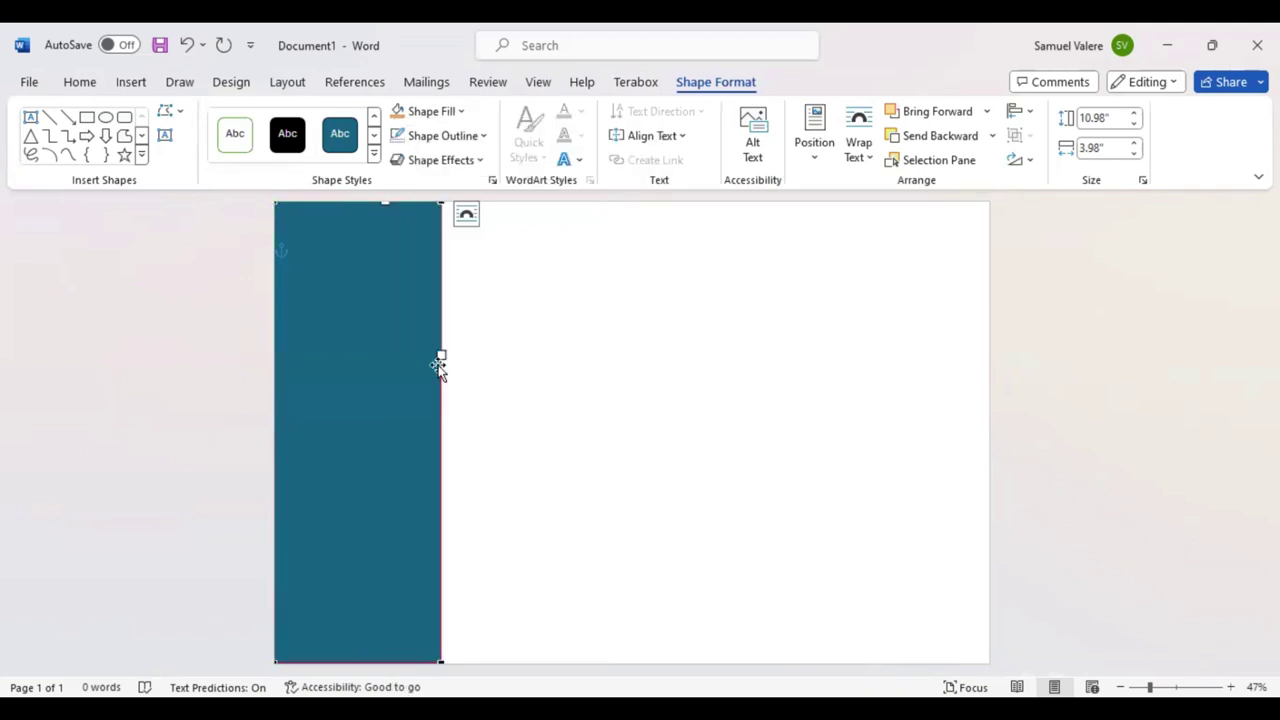
pyautogui.click(430, 358)
pyautogui.moveTo(356, 364); pyautogui.dragTo(348, 362)
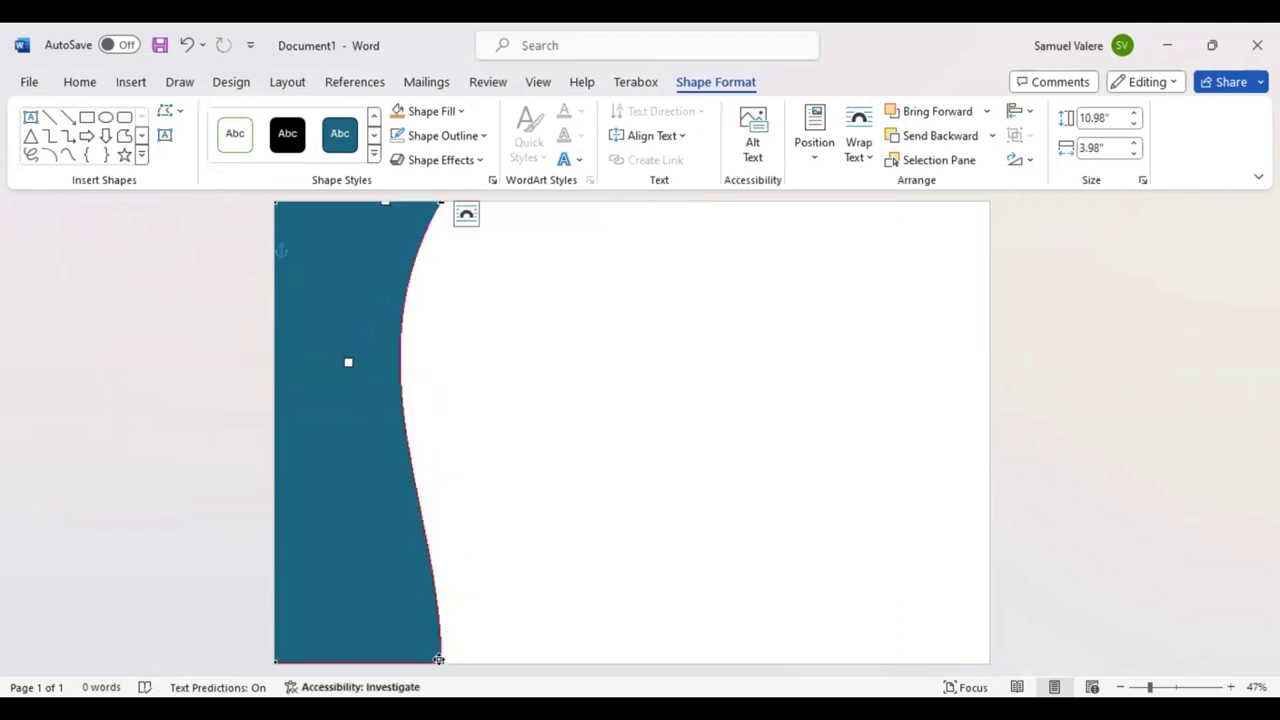
pyautogui.moveTo(438, 509); pyautogui.dragTo(342, 504)
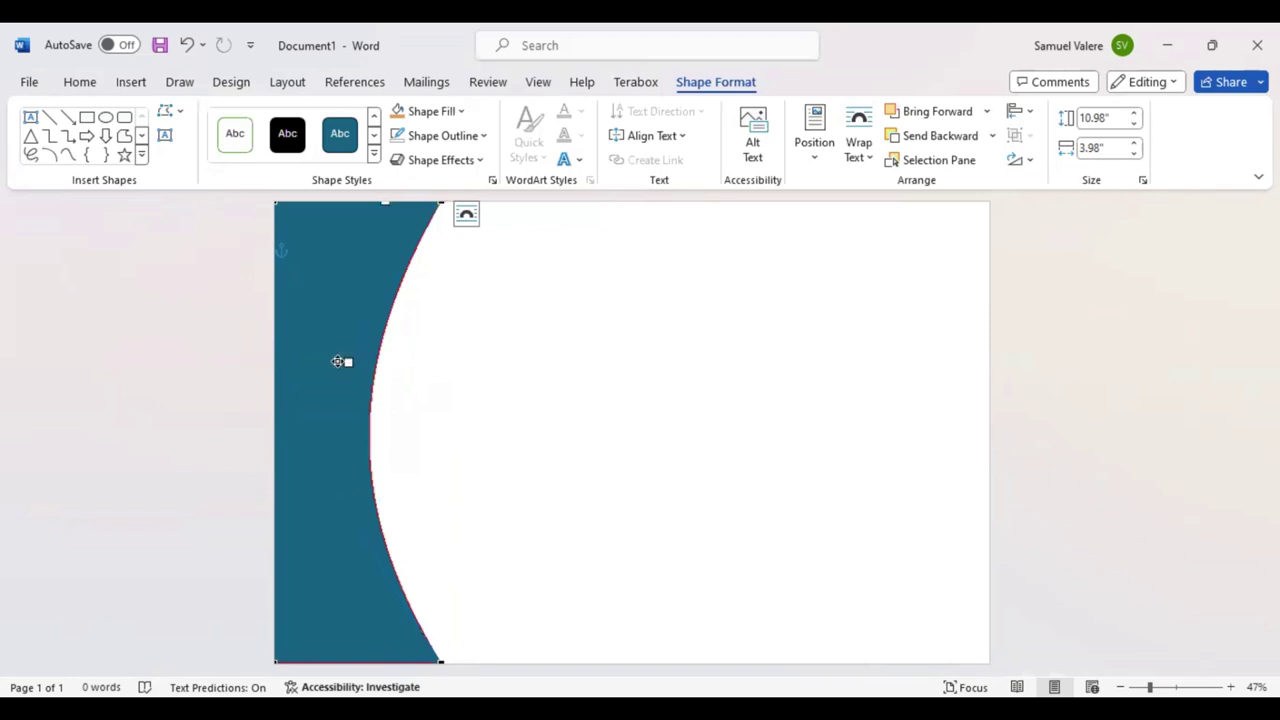
pyautogui.moveTo(337, 361); pyautogui.dragTo(341, 362)
# Step: Fill the curved shape brown, align it to the left page edge, and widen it to 4.87"
pyautogui.click(385, 376)
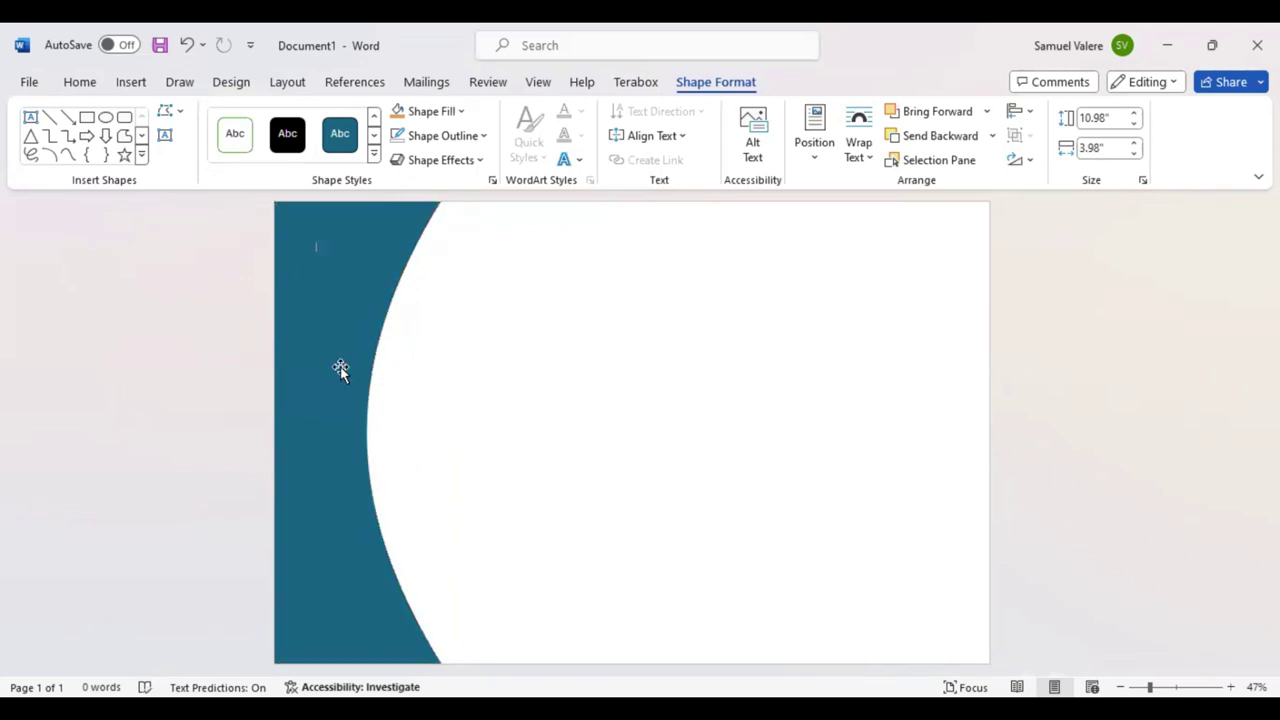
pyautogui.click(618, 204)
pyautogui.click(698, 88)
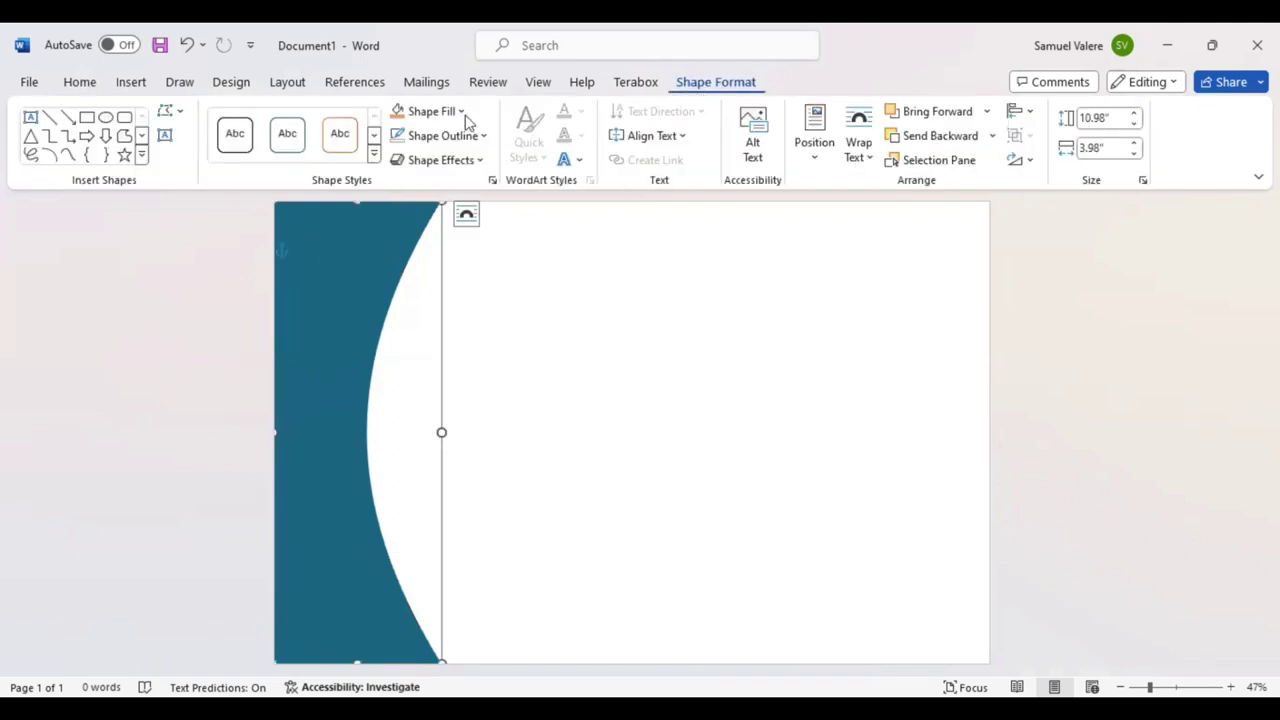
pyautogui.click(461, 112)
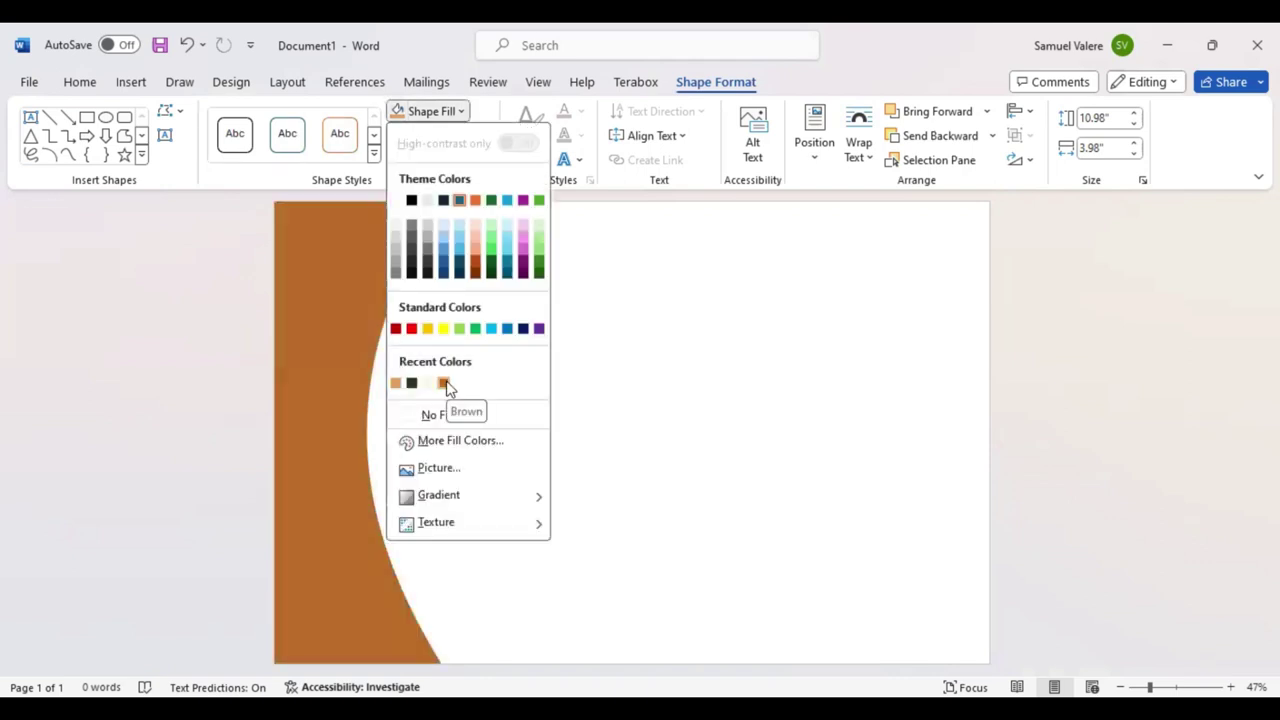
pyautogui.click(325, 402)
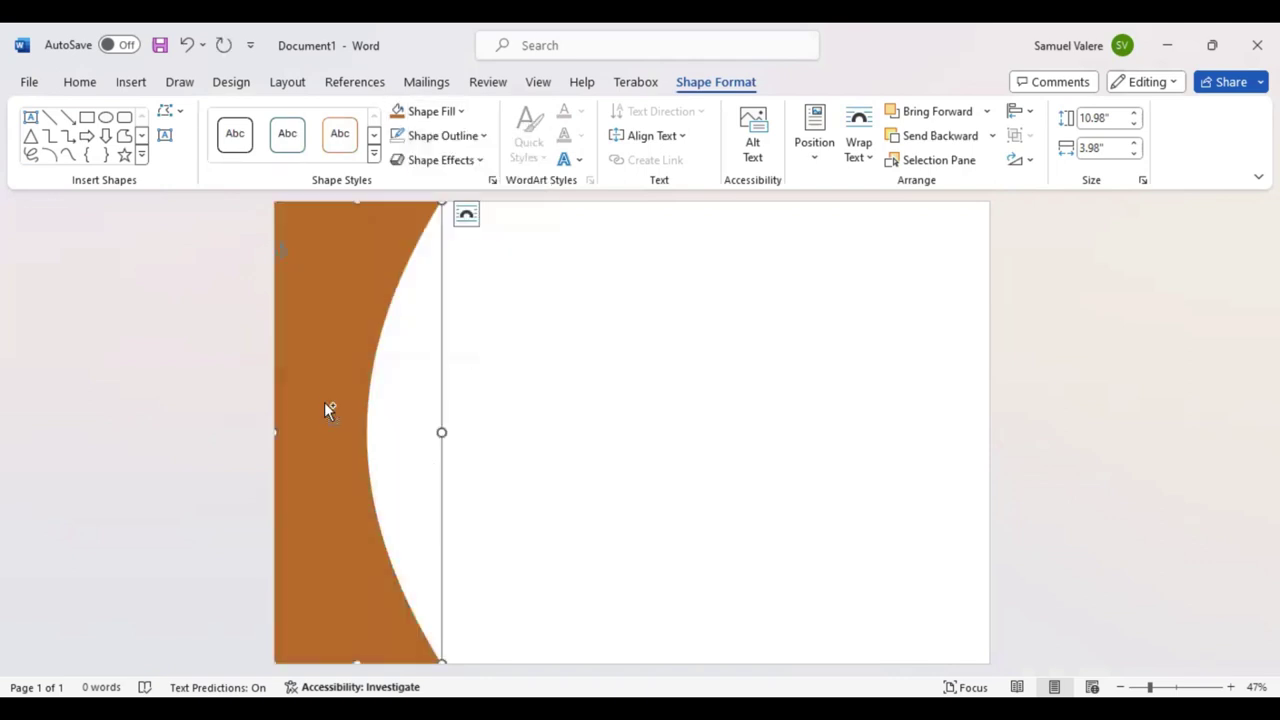
pyautogui.moveTo(326, 409); pyautogui.dragTo(317, 391)
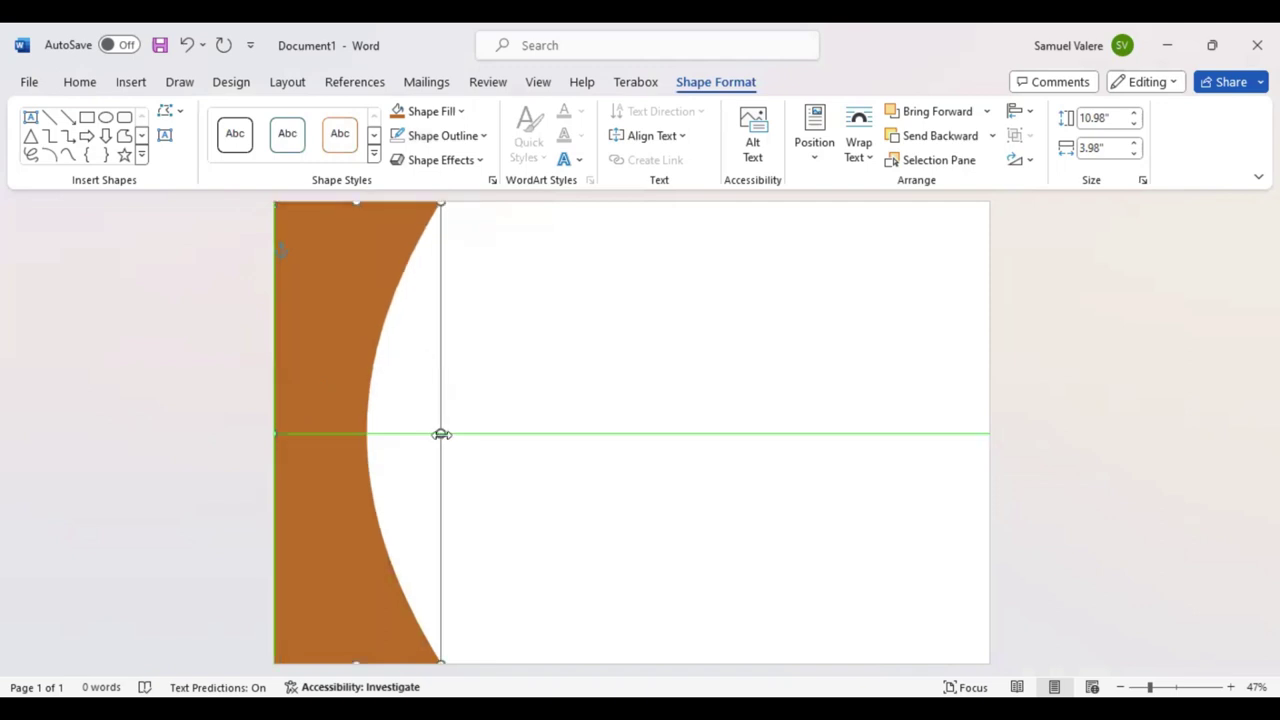
pyautogui.moveTo(440, 433); pyautogui.dragTo(479, 432)
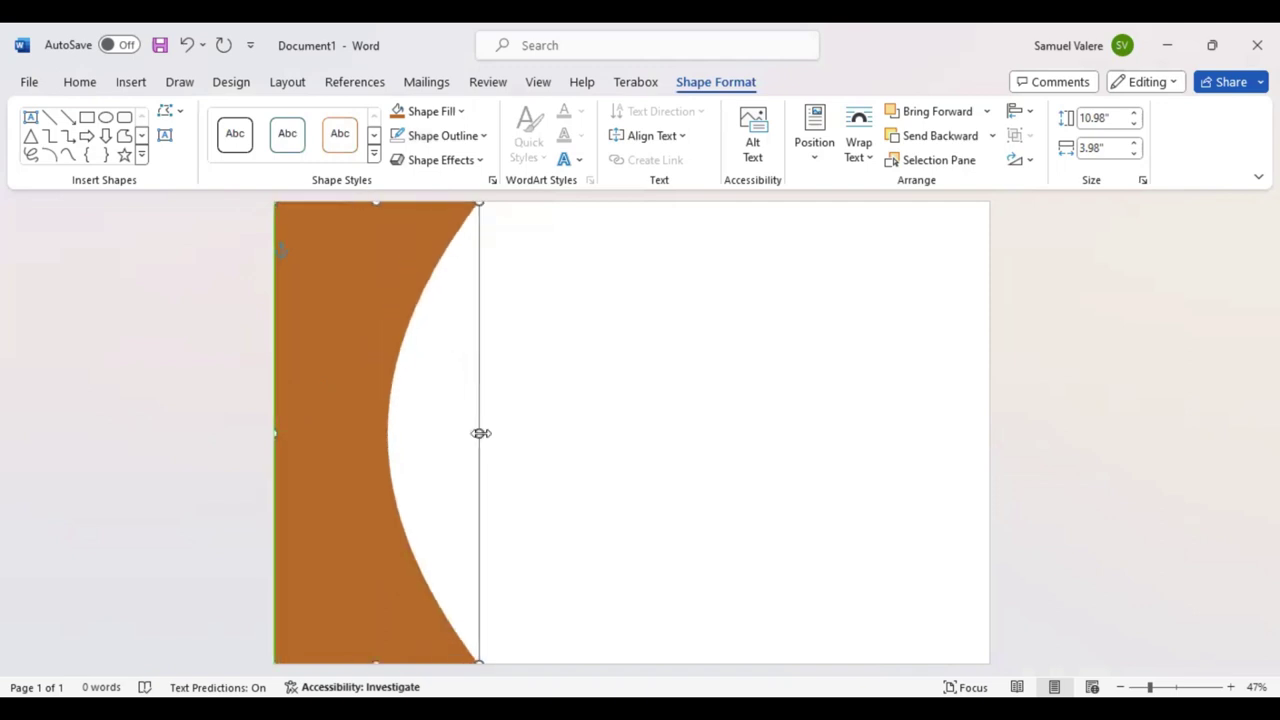
# Step: Fill the copy pale cream, send it behind the brown shape, and widen it to 5.11"
pyautogui.click(463, 113)
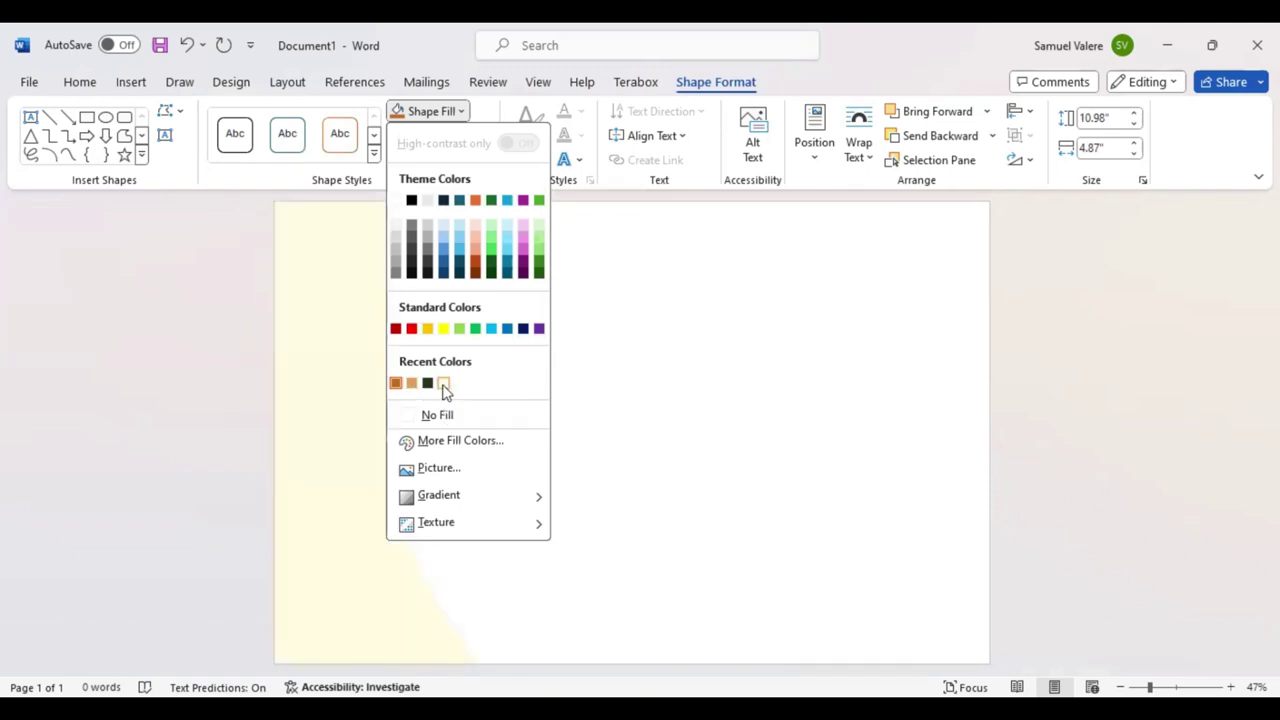
pyautogui.click(575, 305)
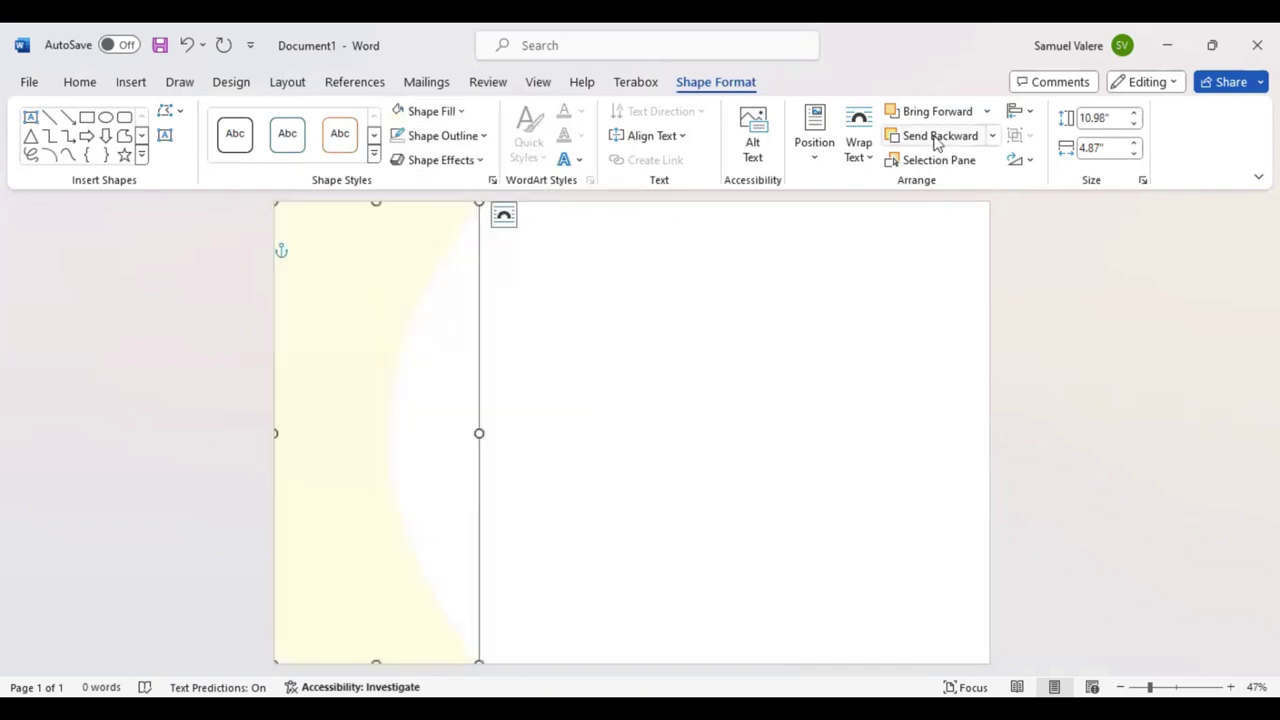
pyautogui.click(937, 137)
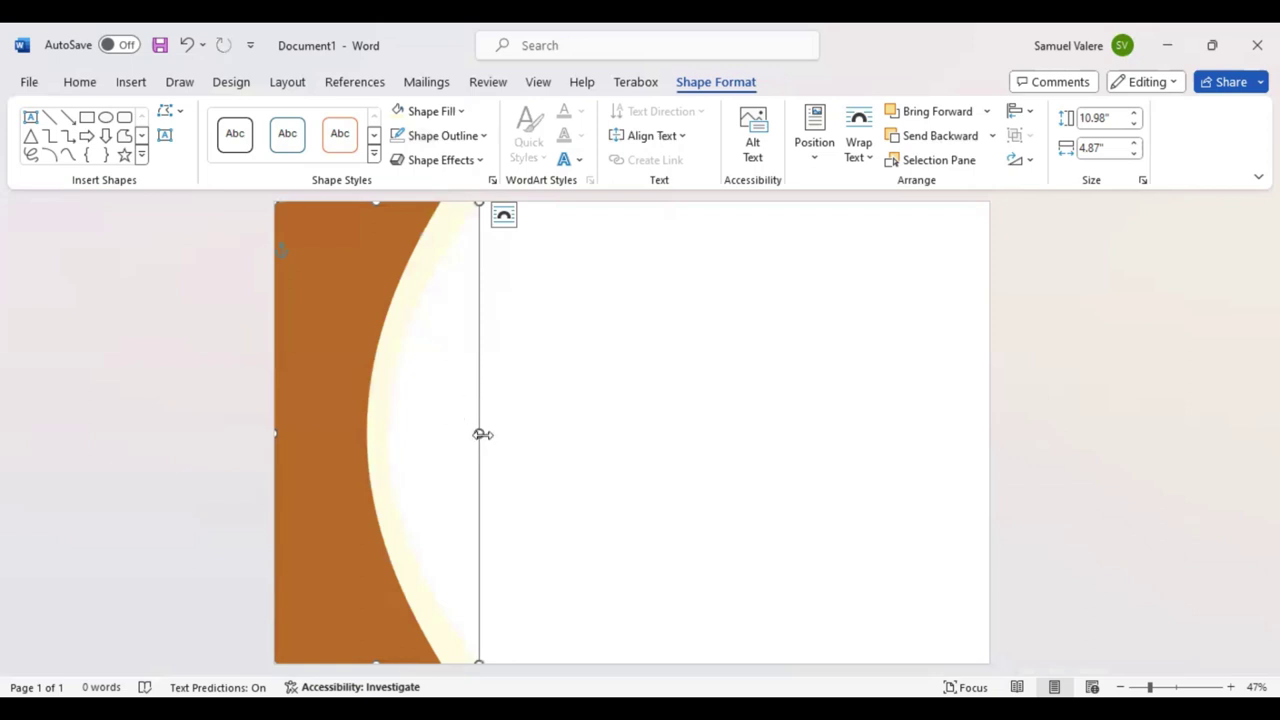
pyautogui.moveTo(487, 432); pyautogui.dragTo(497, 432)
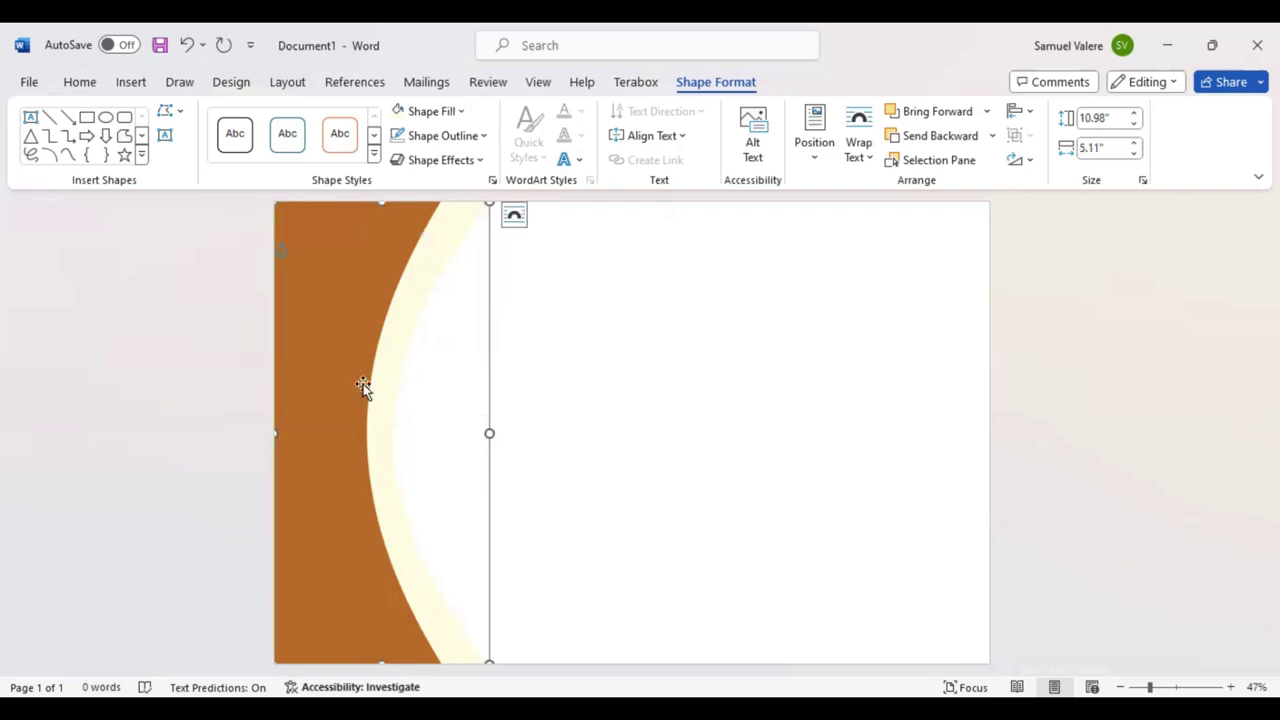
# Step: Widen another copy to 5.96", fill it brown, and send it behind the cream band
pyautogui.moveTo(354, 377); pyautogui.dragTo(355, 376)
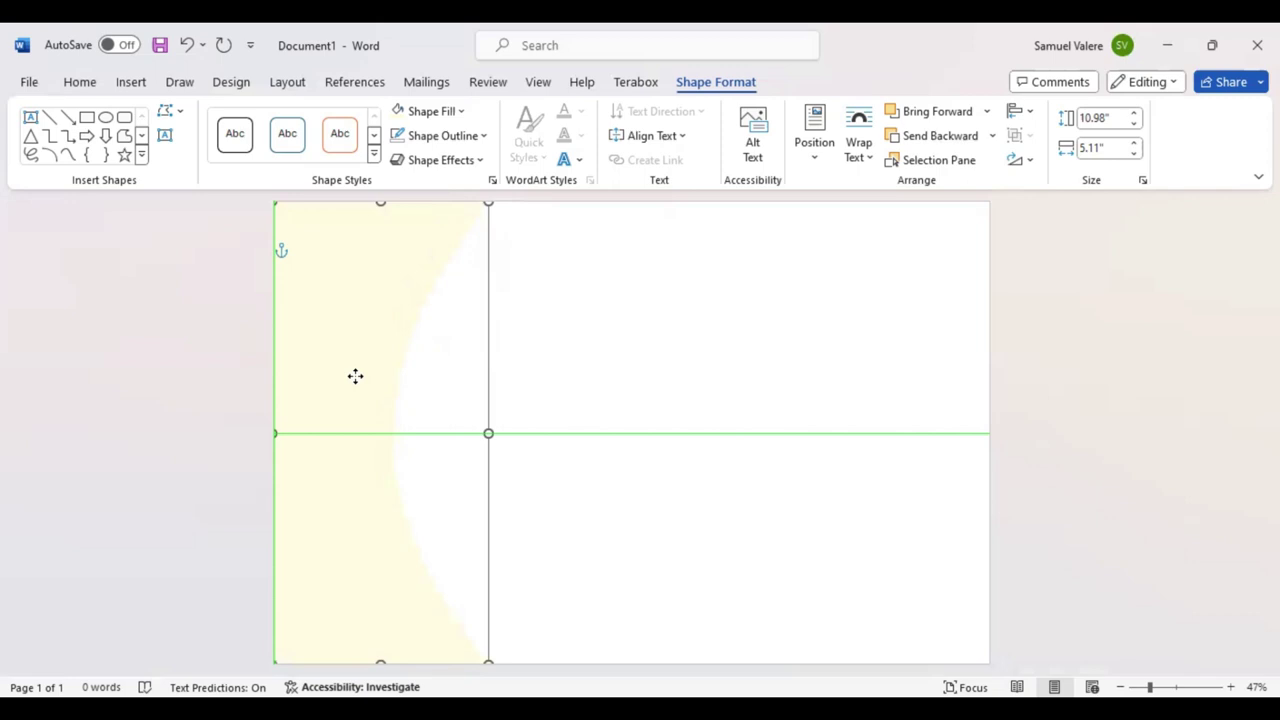
pyautogui.moveTo(488, 433); pyautogui.dragTo(525, 437)
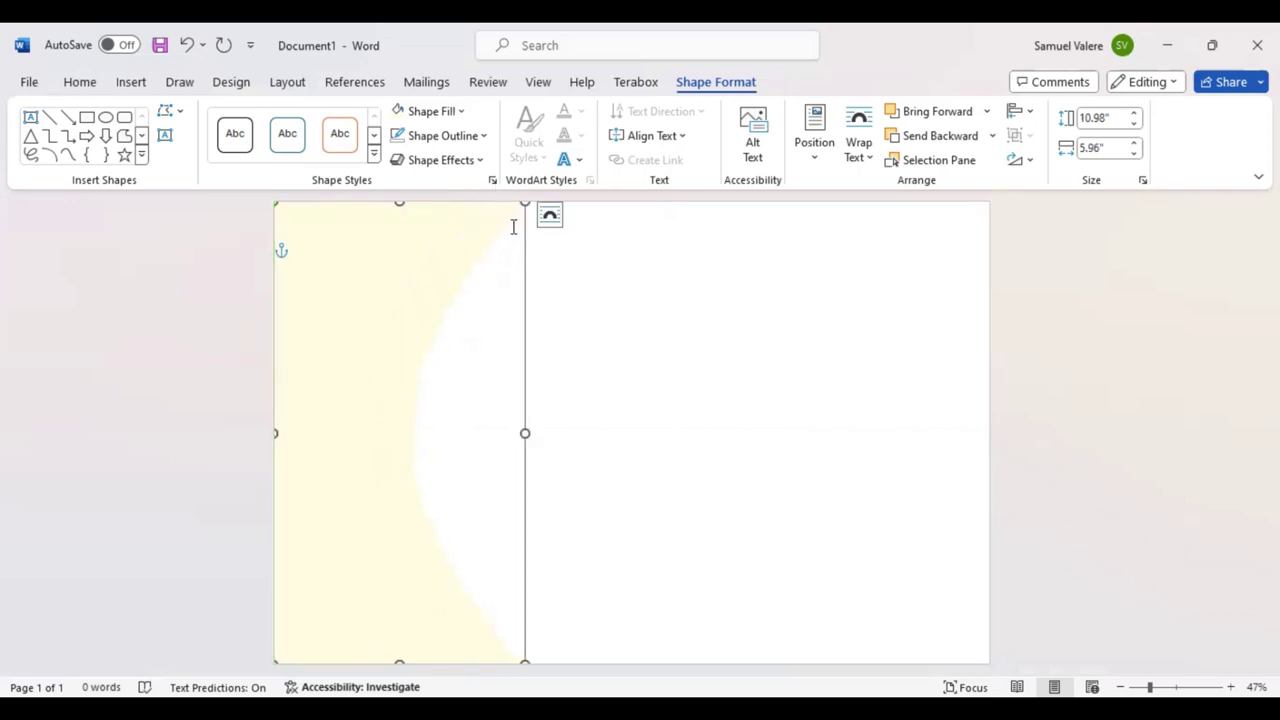
pyautogui.click(463, 113)
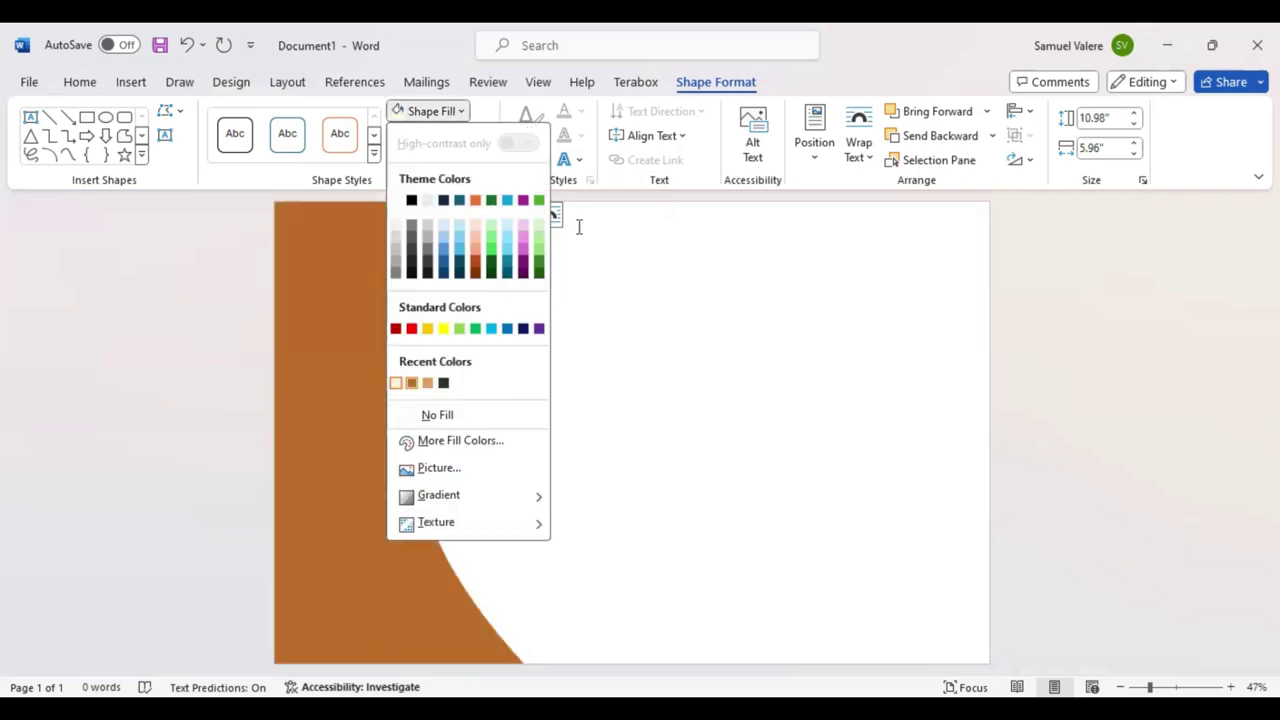
pyautogui.click(922, 204)
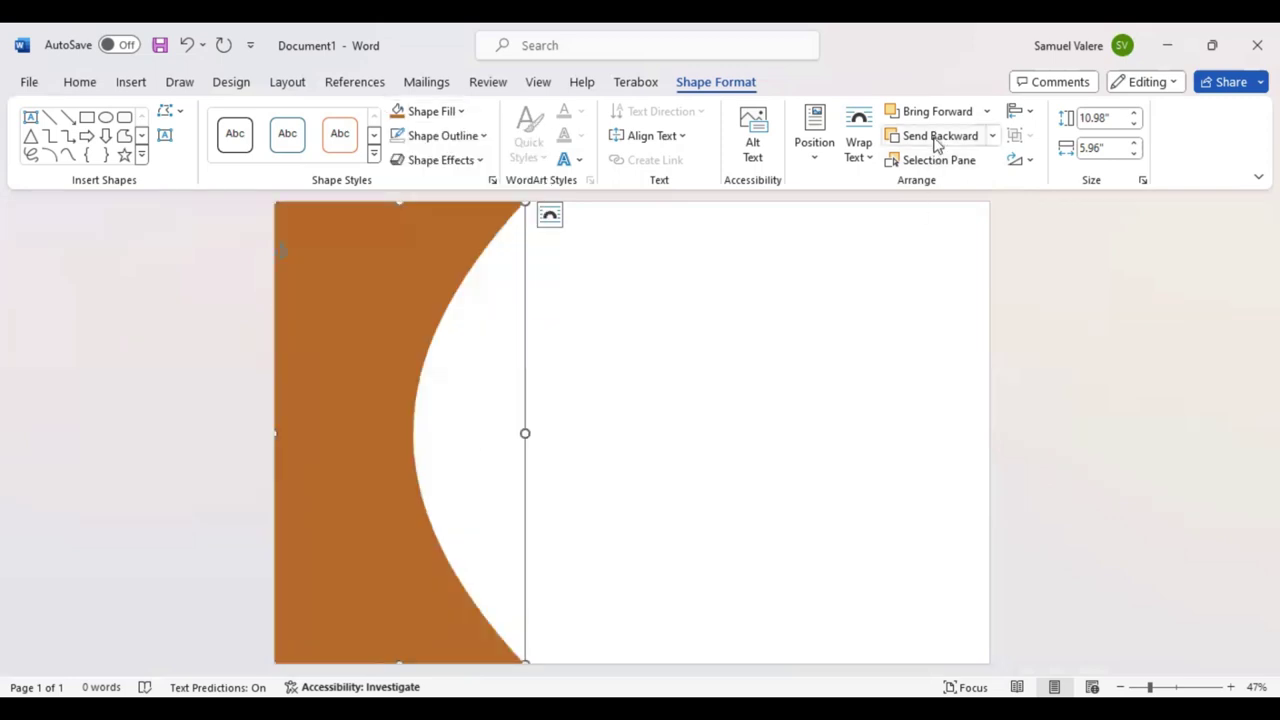
pyautogui.click(936, 140)
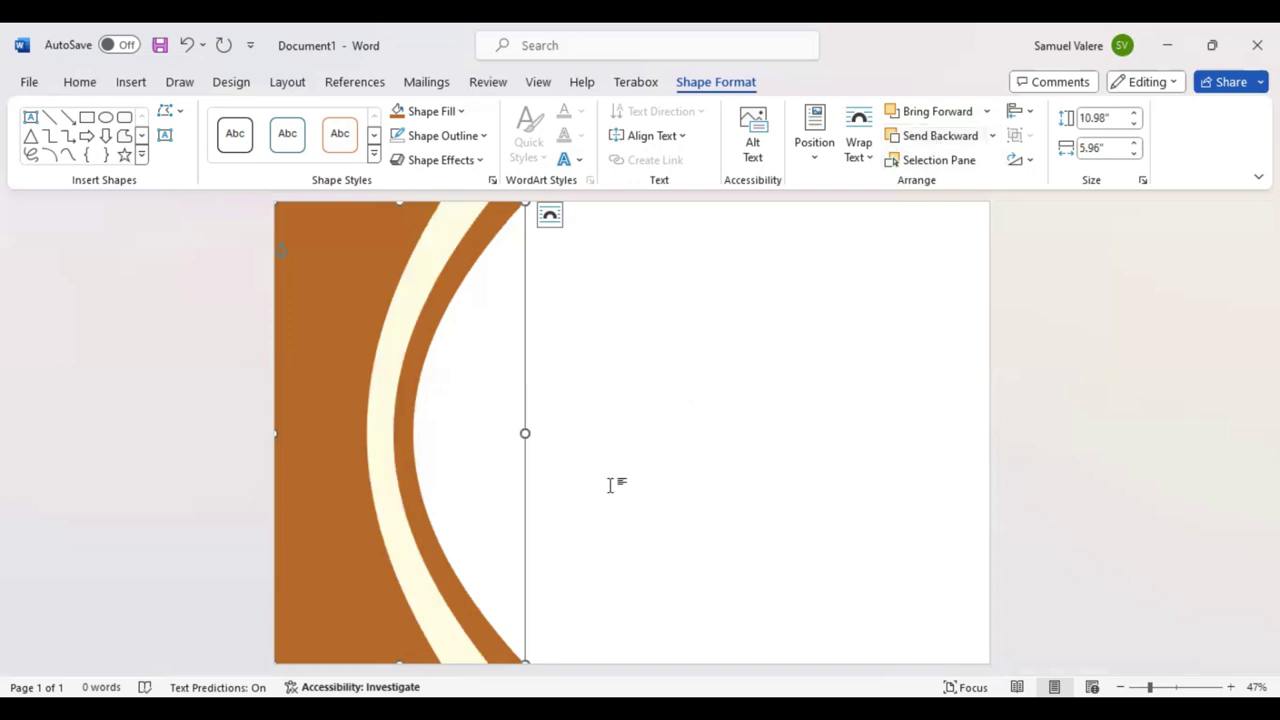
# Step: Narrow a brown curved copy to 3.42", move it right, and flip it against the right edge
pyautogui.moveTo(525, 433)
pyautogui.mouseDown()
pyautogui.moveTo(420, 432)
pyautogui.moveTo(493, 437)
pyautogui.mouseUp()
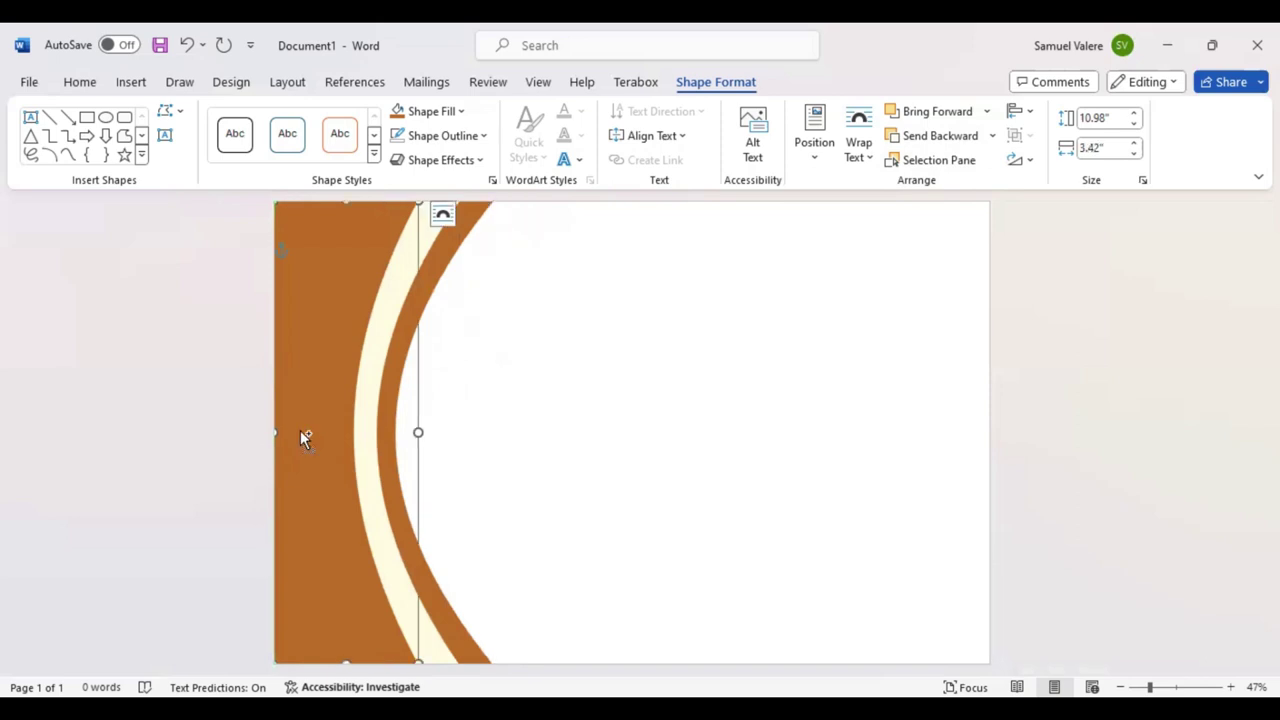
pyautogui.moveTo(312, 437); pyautogui.dragTo(834, 428)
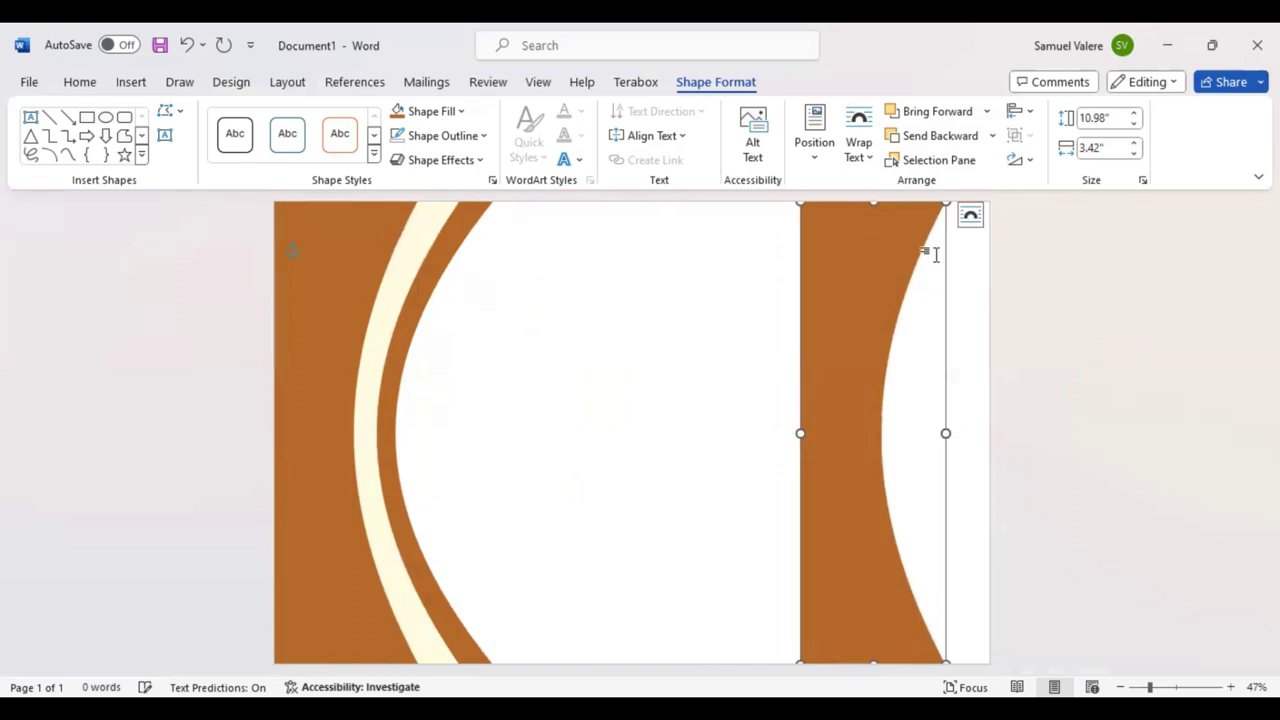
pyautogui.click(1034, 164)
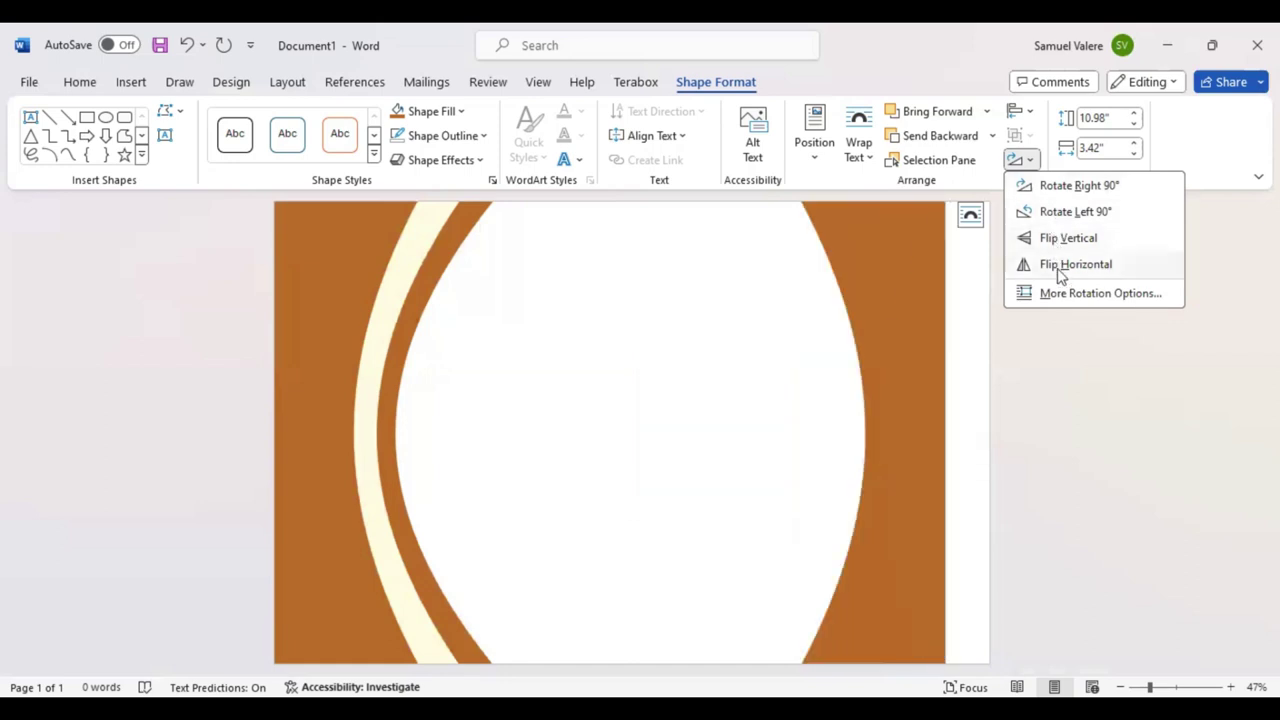
pyautogui.moveTo(908, 346); pyautogui.dragTo(955, 345)
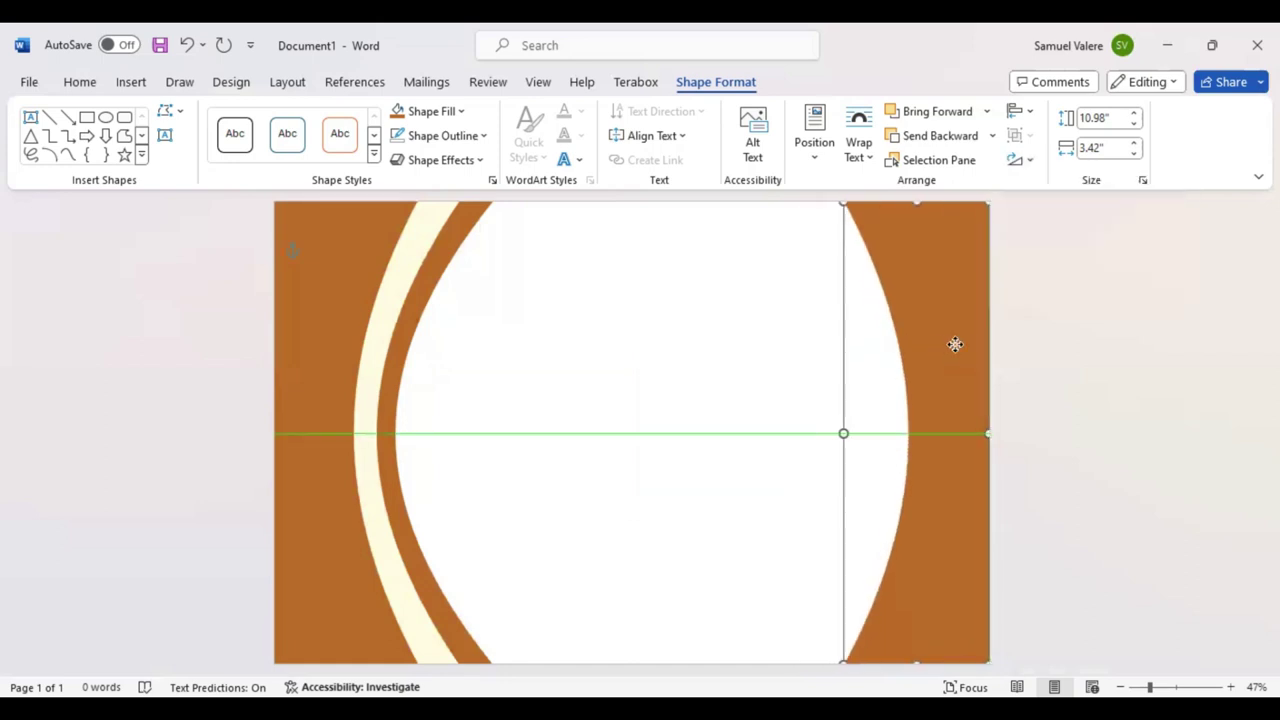
pyautogui.click(360, 412)
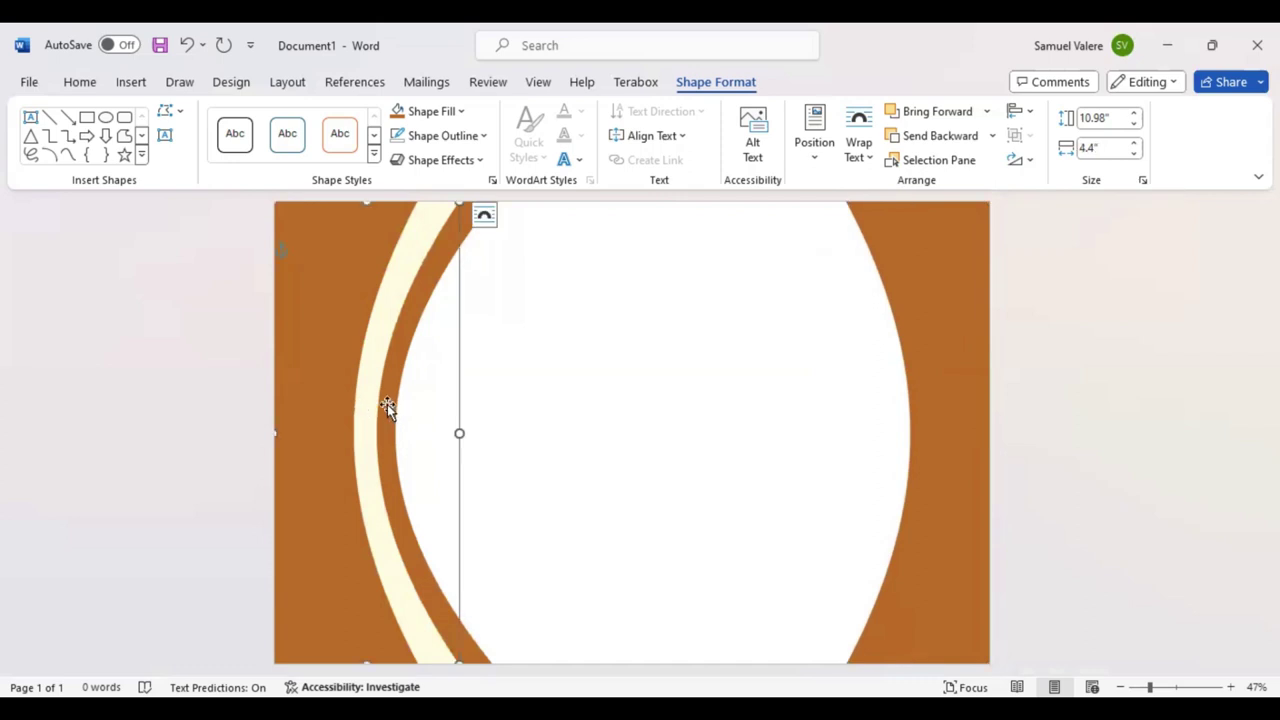
# Step: Move the cream curved shape to the right side, flip it, and send it backward
pyautogui.hotkey('shift', 'Right')
pyautogui.hotkey('shift', 'Right')
pyautogui.hotkey('shift', 'Right')
pyautogui.hotkey('ctrl', 'z')
pyautogui.hotkey('ctrl', 'z')
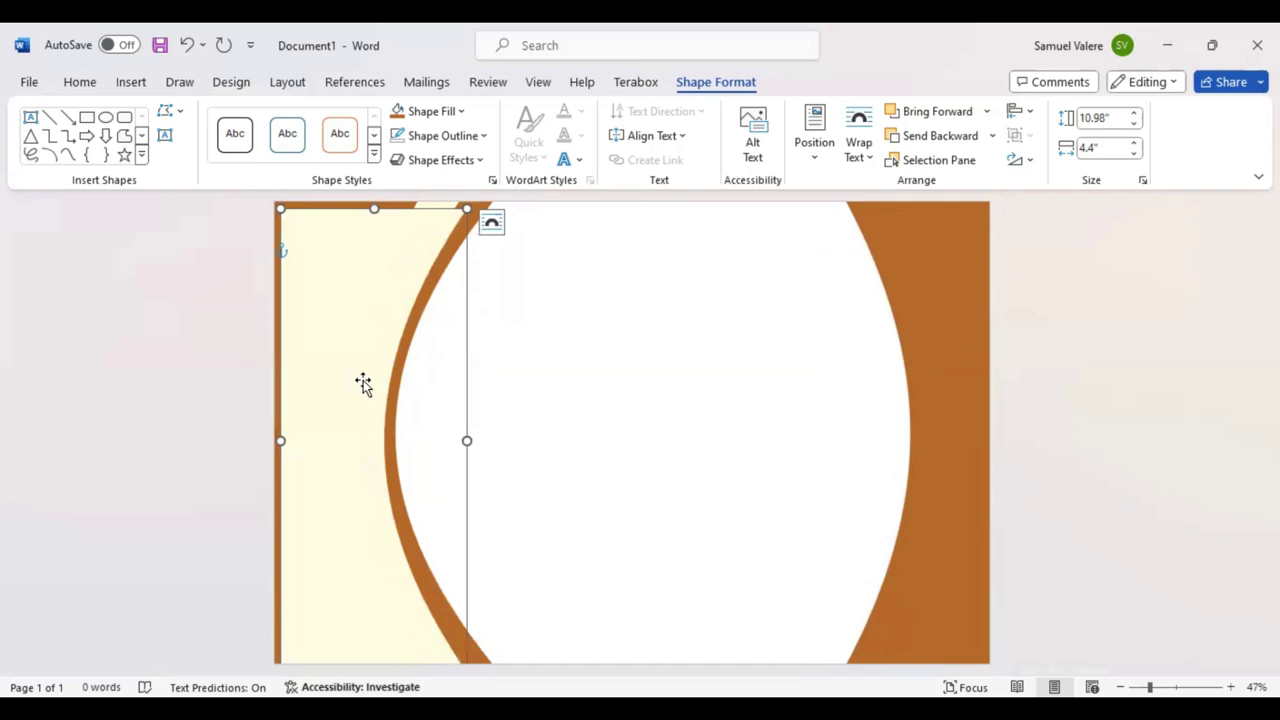
pyautogui.moveTo(354, 372); pyautogui.dragTo(773, 361)
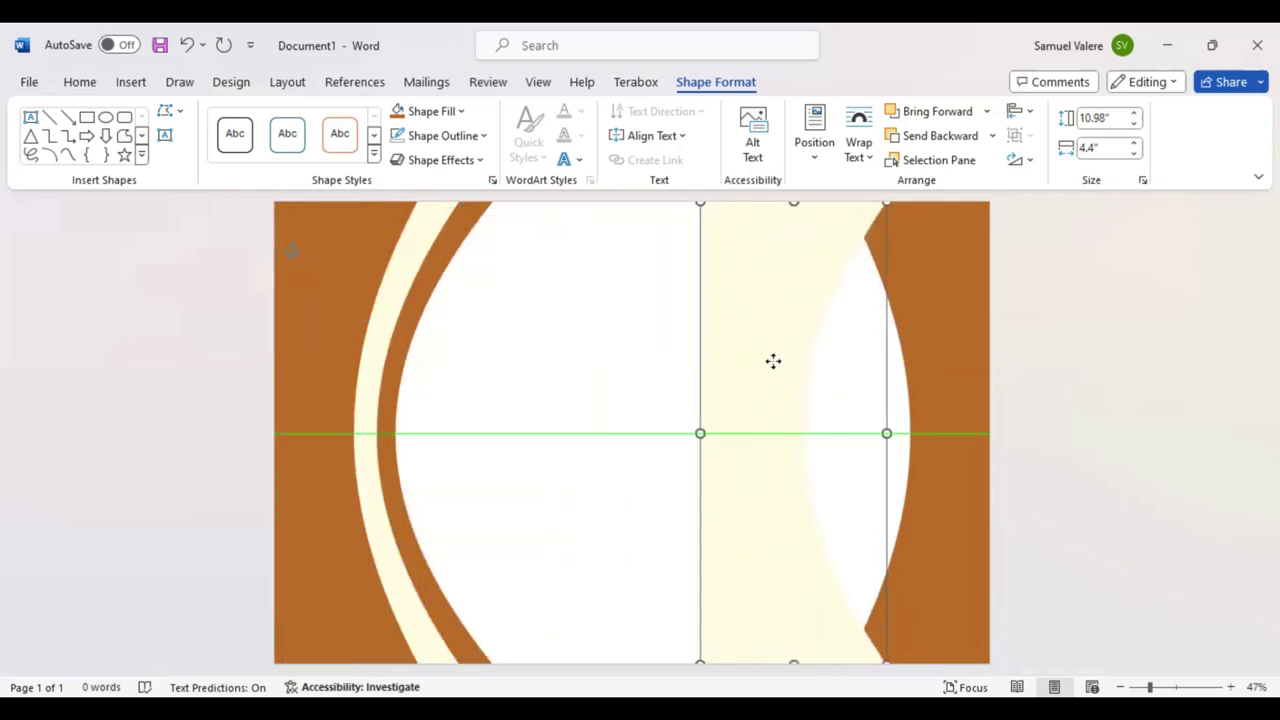
pyautogui.moveTo(773, 361); pyautogui.dragTo(773, 361)
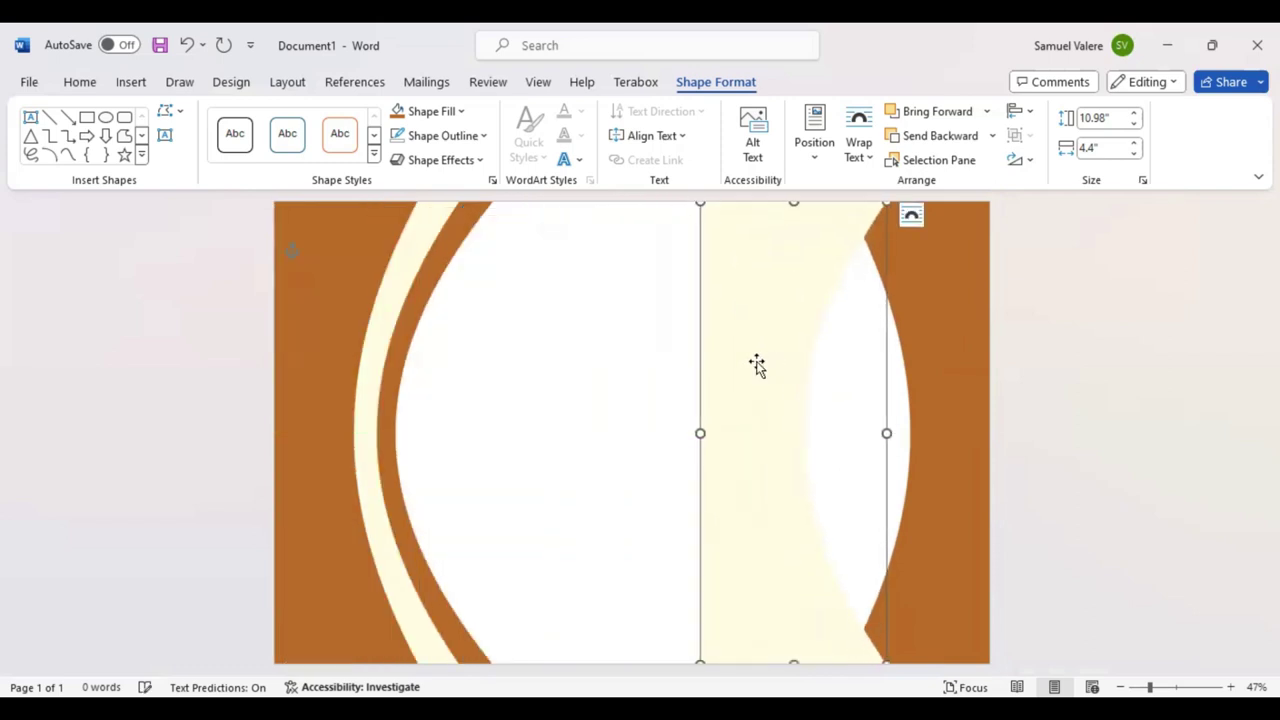
pyautogui.click(1029, 162)
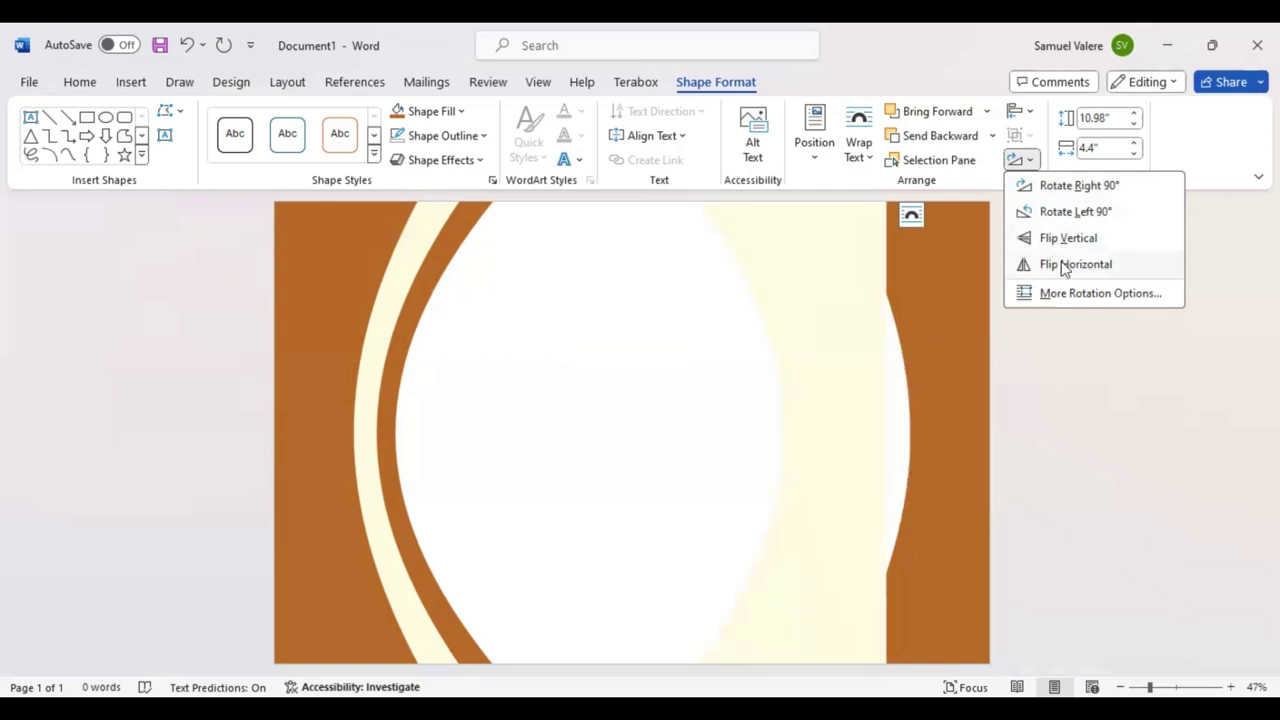
pyautogui.click(908, 371)
pyautogui.moveTo(866, 374); pyautogui.dragTo(957, 372)
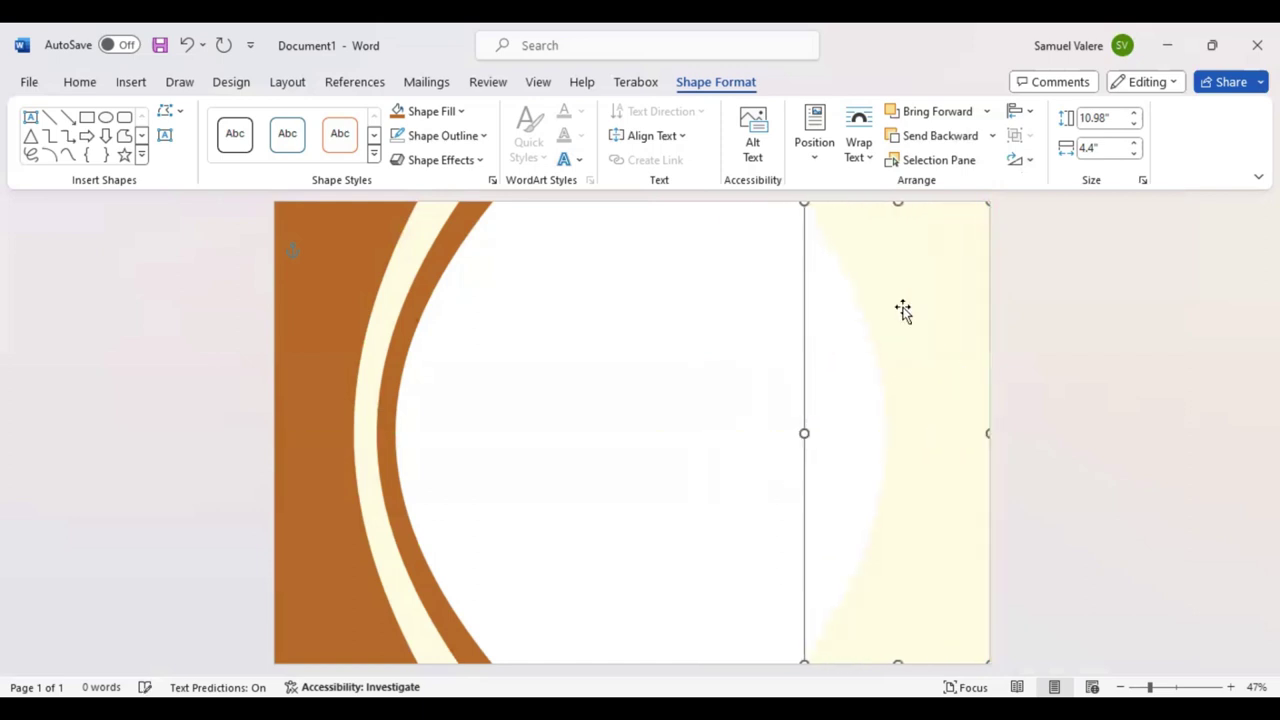
pyautogui.click(933, 137)
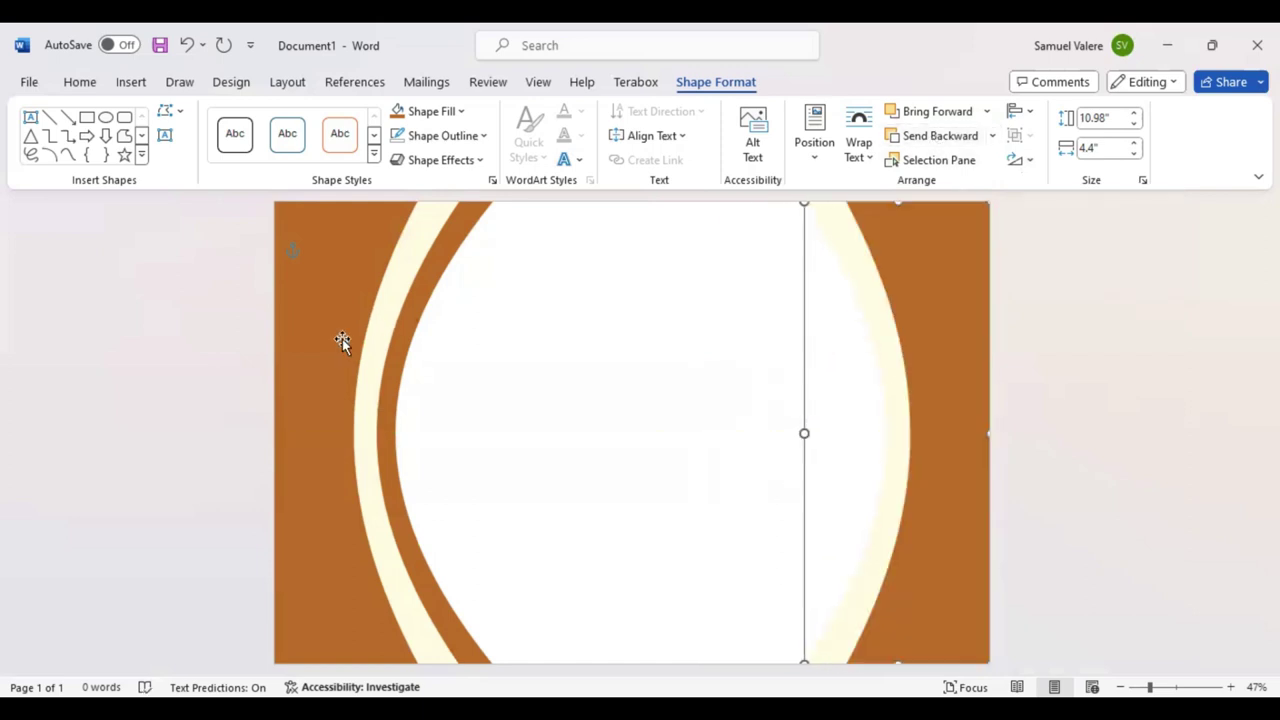
# Step: Move the brown arc right, flip it horizontally, send it behind the cream band, and adjust the band
pyautogui.click(411, 318)
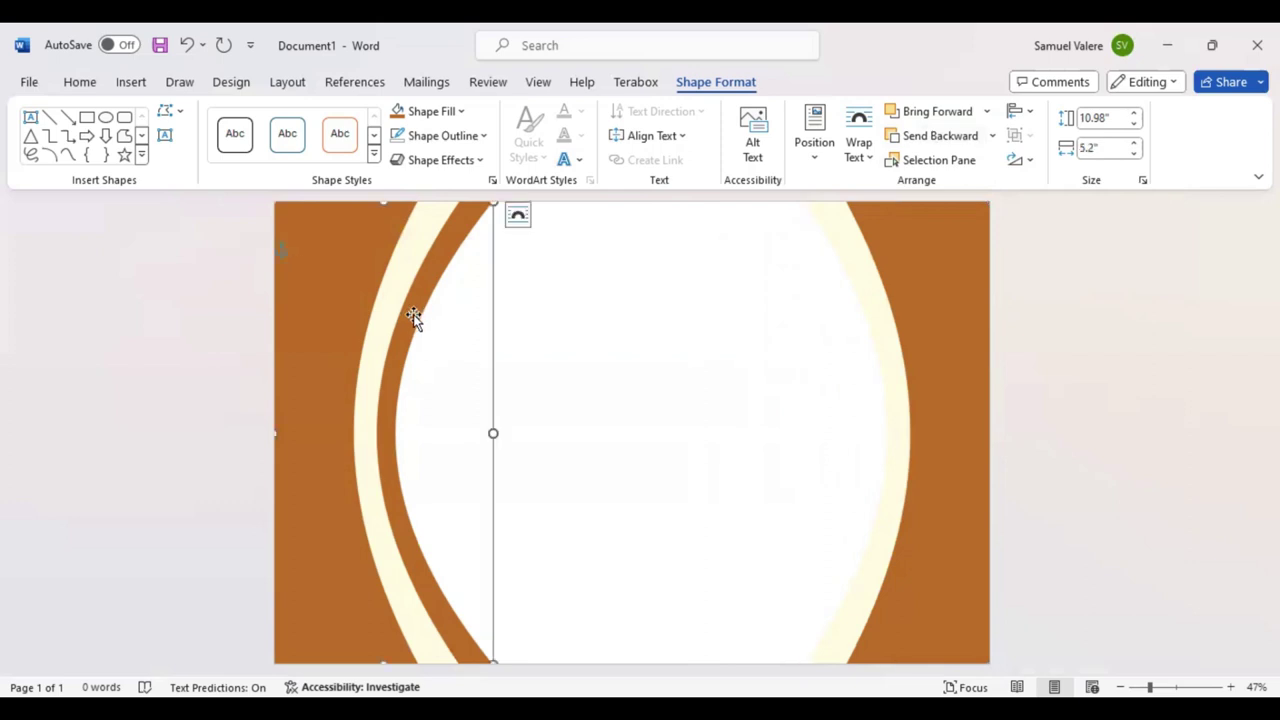
pyautogui.moveTo(418, 322); pyautogui.dragTo(789, 306)
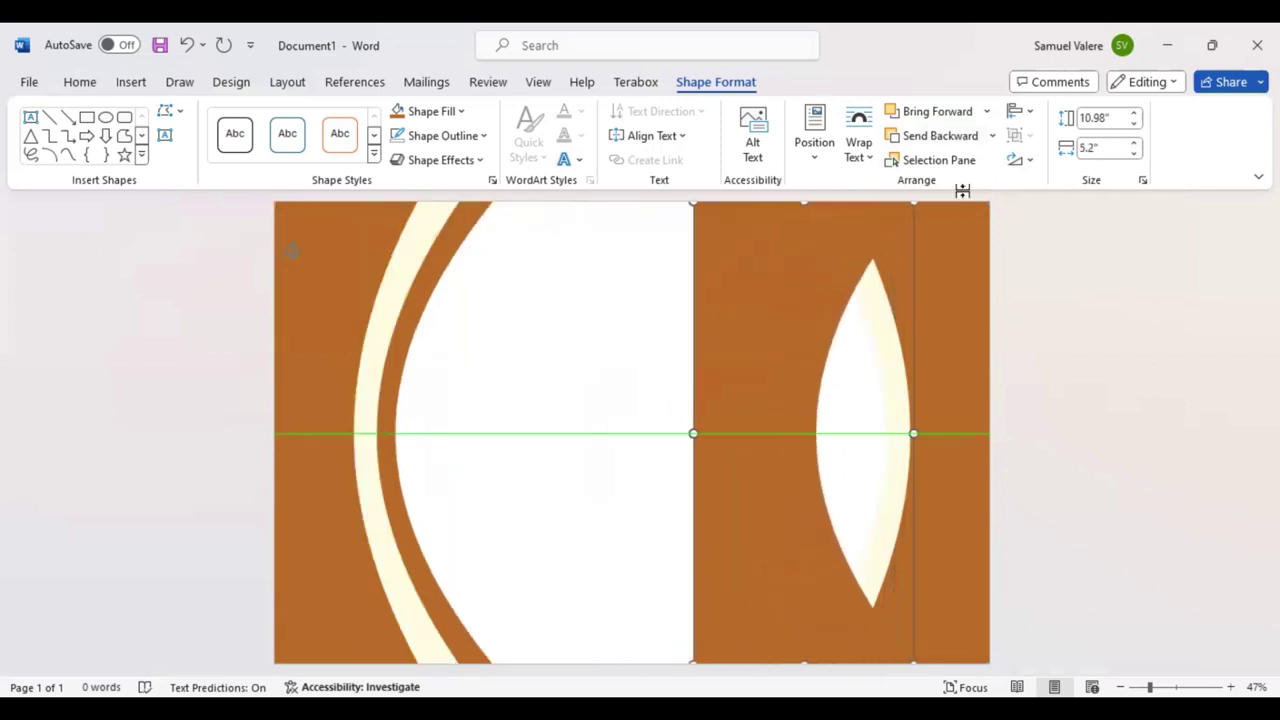
pyautogui.click(1022, 160)
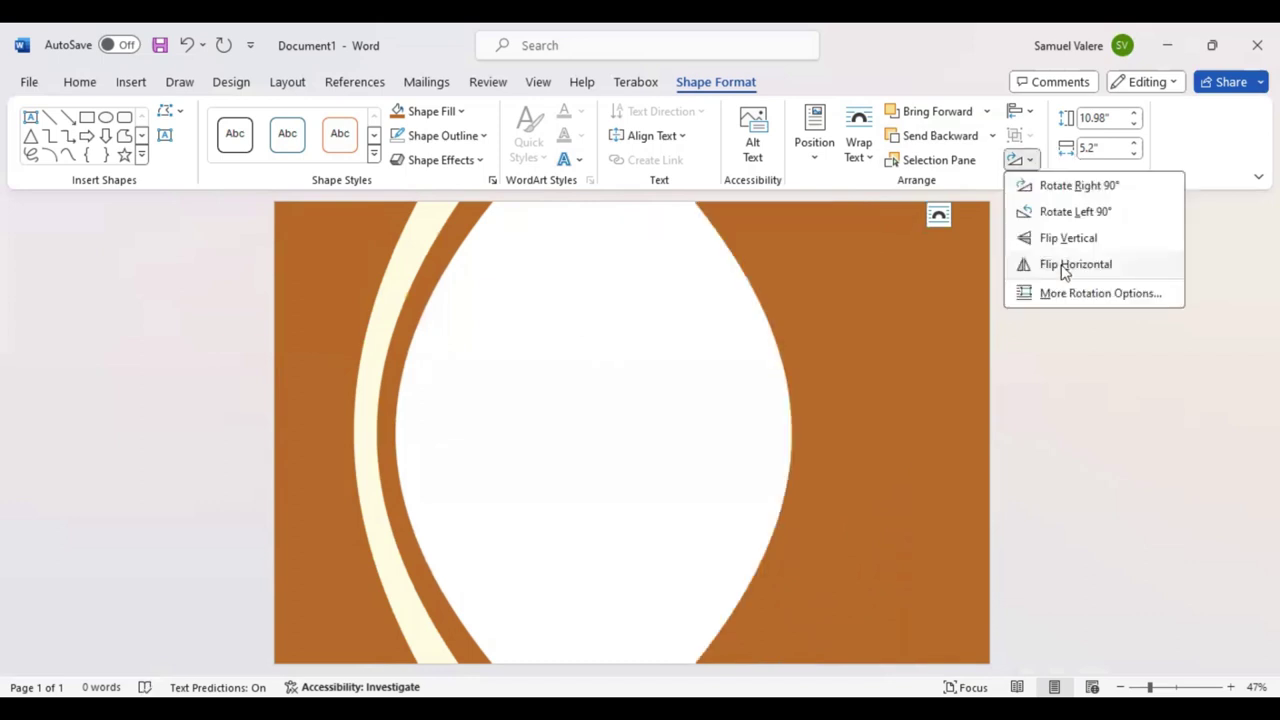
pyautogui.click(846, 337)
pyautogui.moveTo(874, 340); pyautogui.dragTo(906, 337)
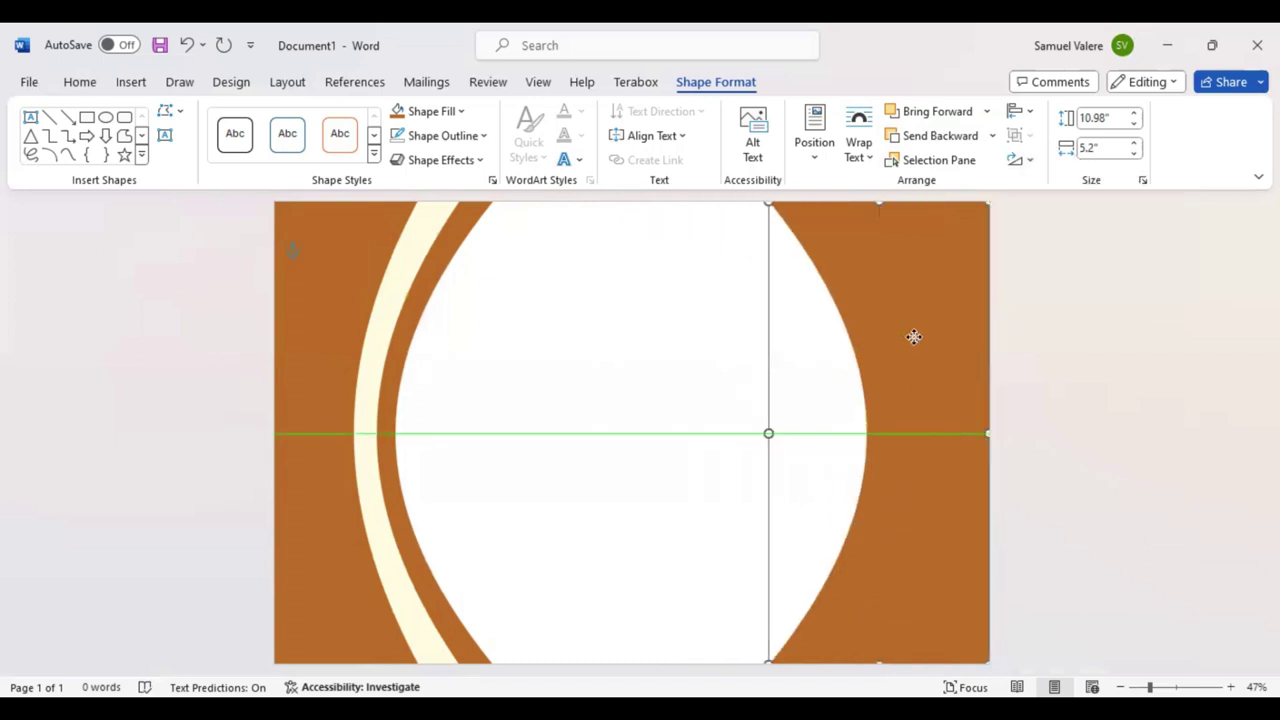
pyautogui.click(928, 137)
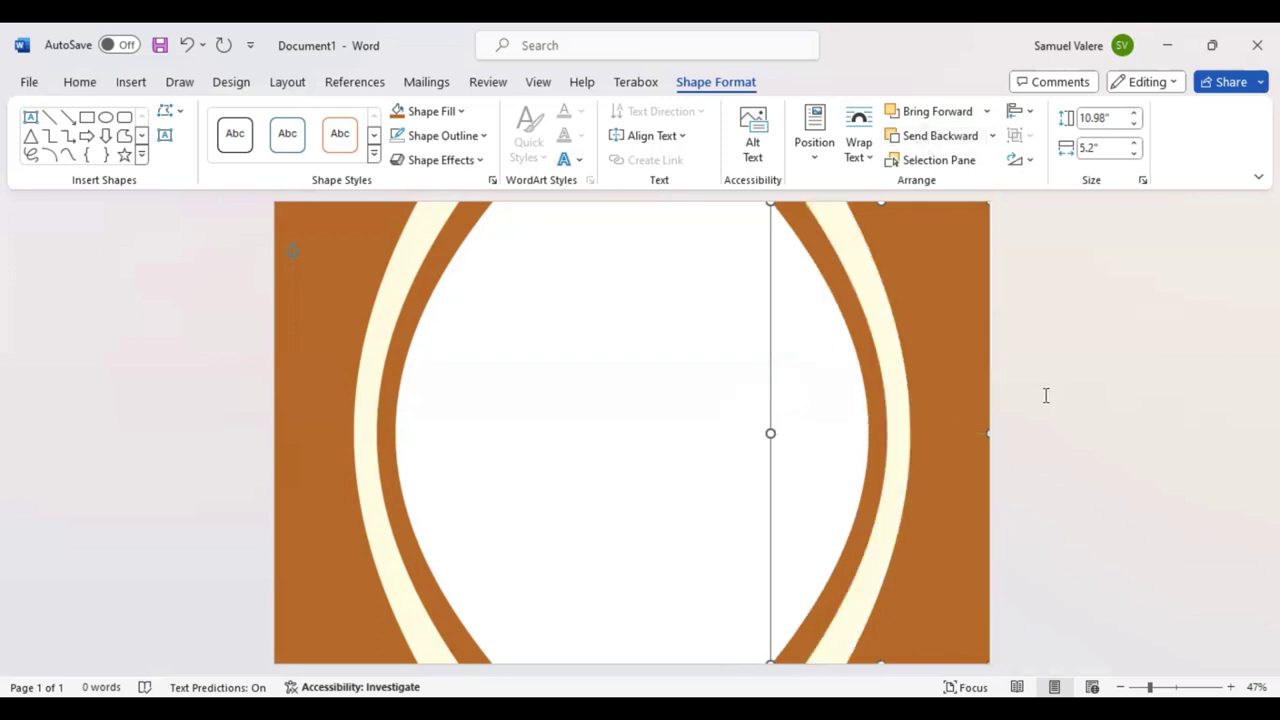
pyautogui.click(663, 346)
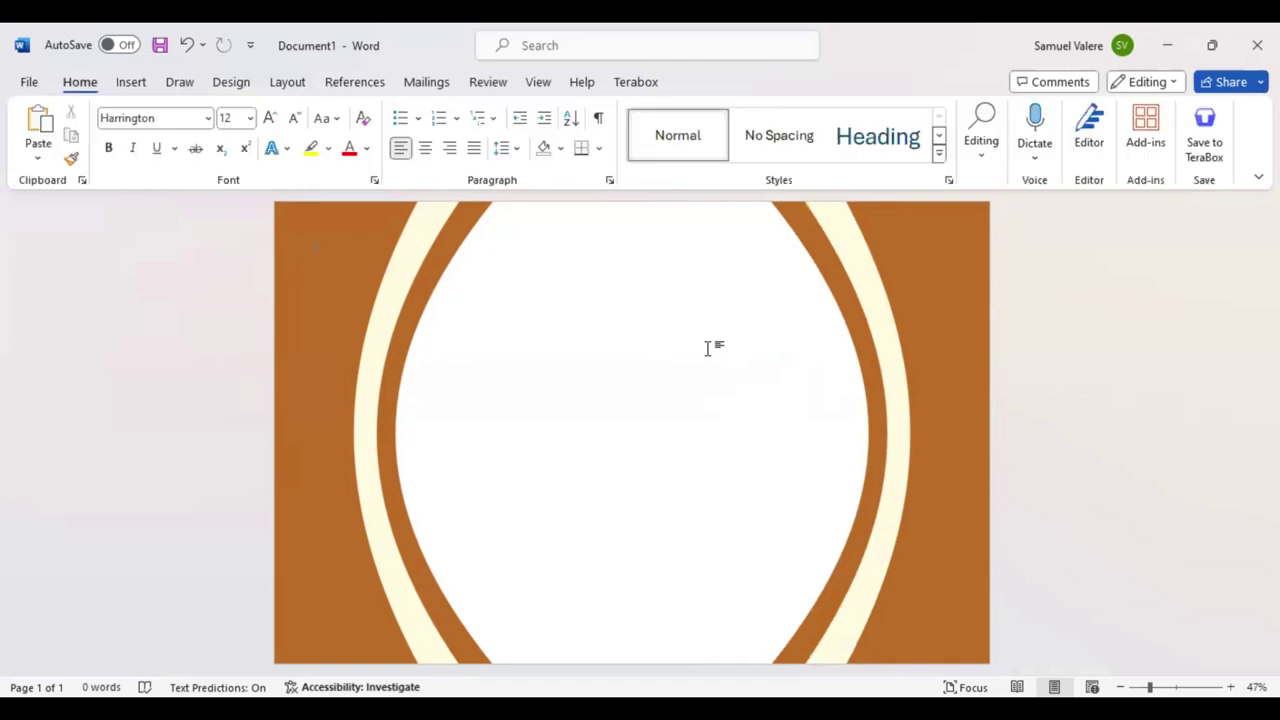
pyautogui.click(846, 431)
pyautogui.moveTo(846, 431)
pyautogui.mouseDown()
pyautogui.moveTo(886, 431)
pyautogui.moveTo(799, 431)
pyautogui.mouseUp()
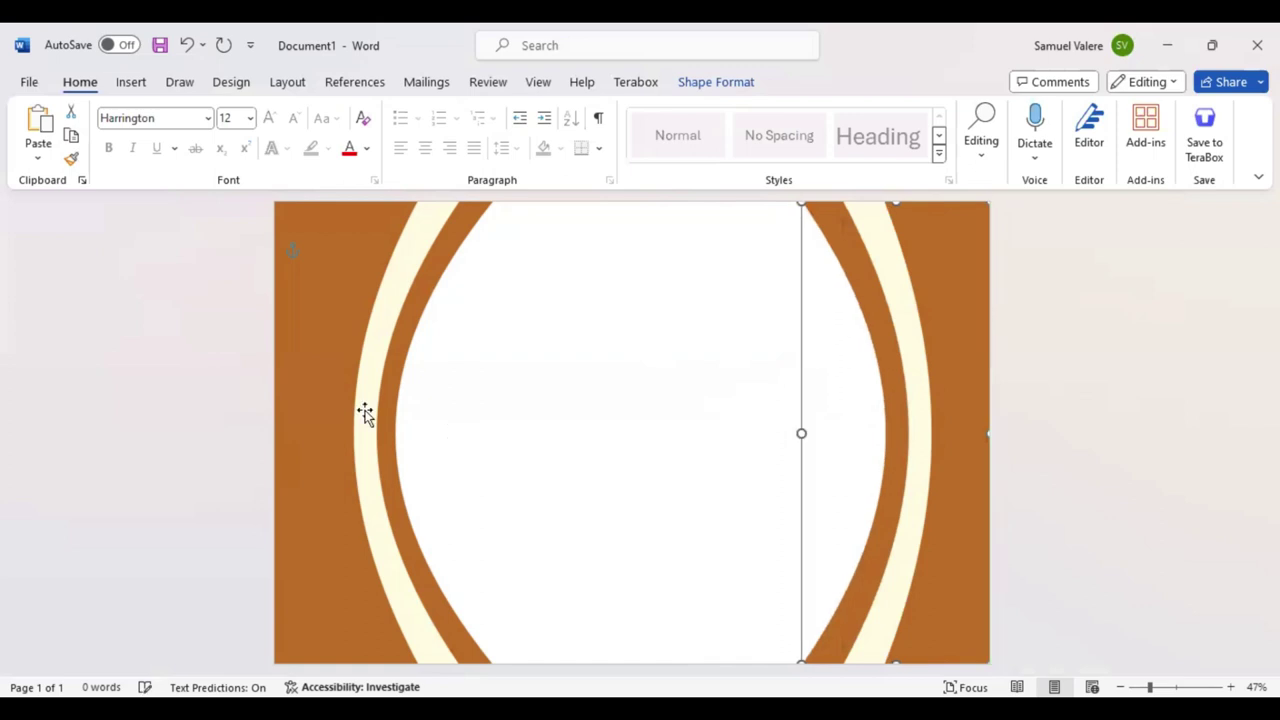
# Step: Resize the left brown arc by its side handle until it balances the right band
pyautogui.click(405, 422)
pyautogui.moveTo(418, 432); pyautogui.dragTo(383, 431)
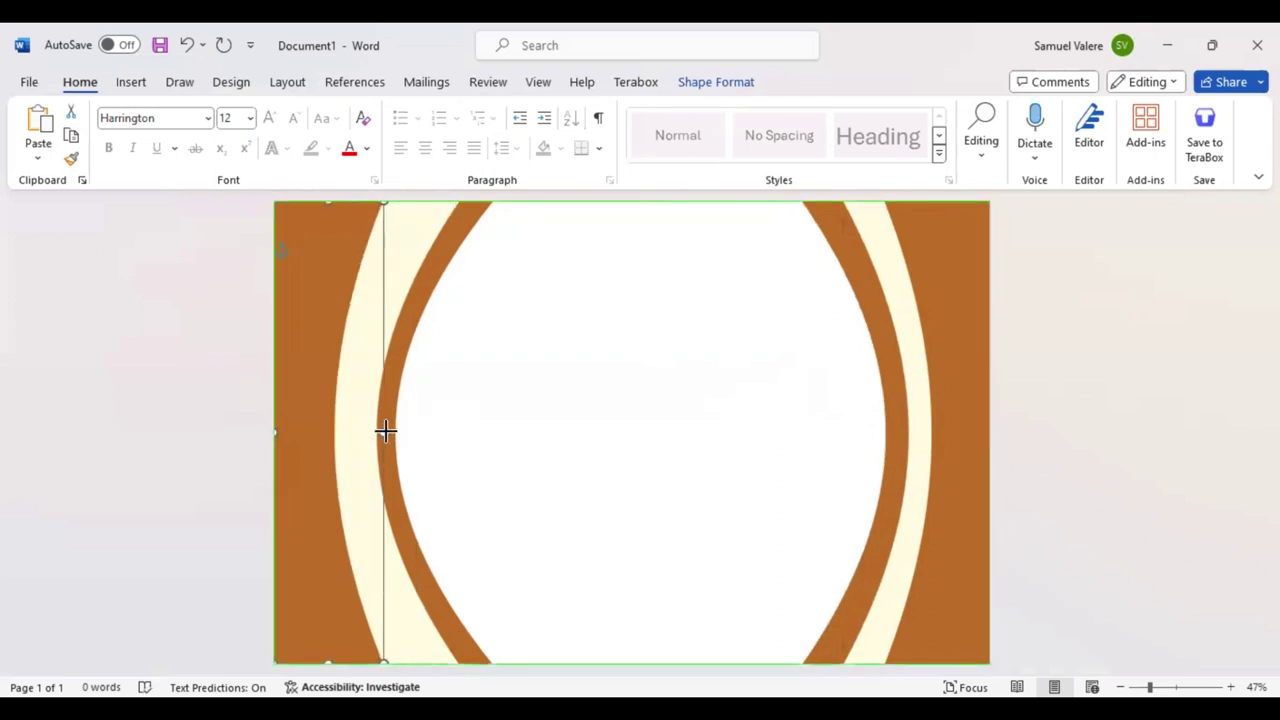
pyautogui.moveTo(385, 432); pyautogui.dragTo(419, 433)
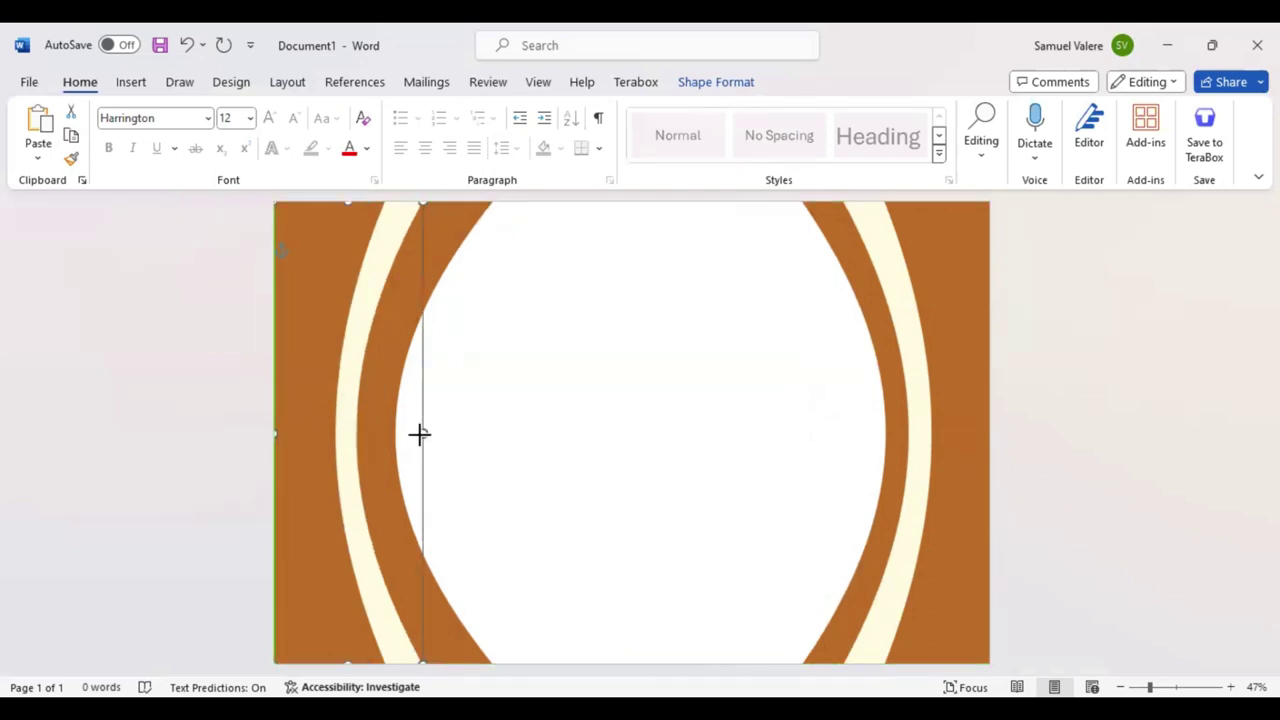
pyautogui.moveTo(422, 433)
pyautogui.mouseDown()
pyautogui.moveTo(493, 435)
pyautogui.moveTo(459, 433)
pyautogui.mouseUp()
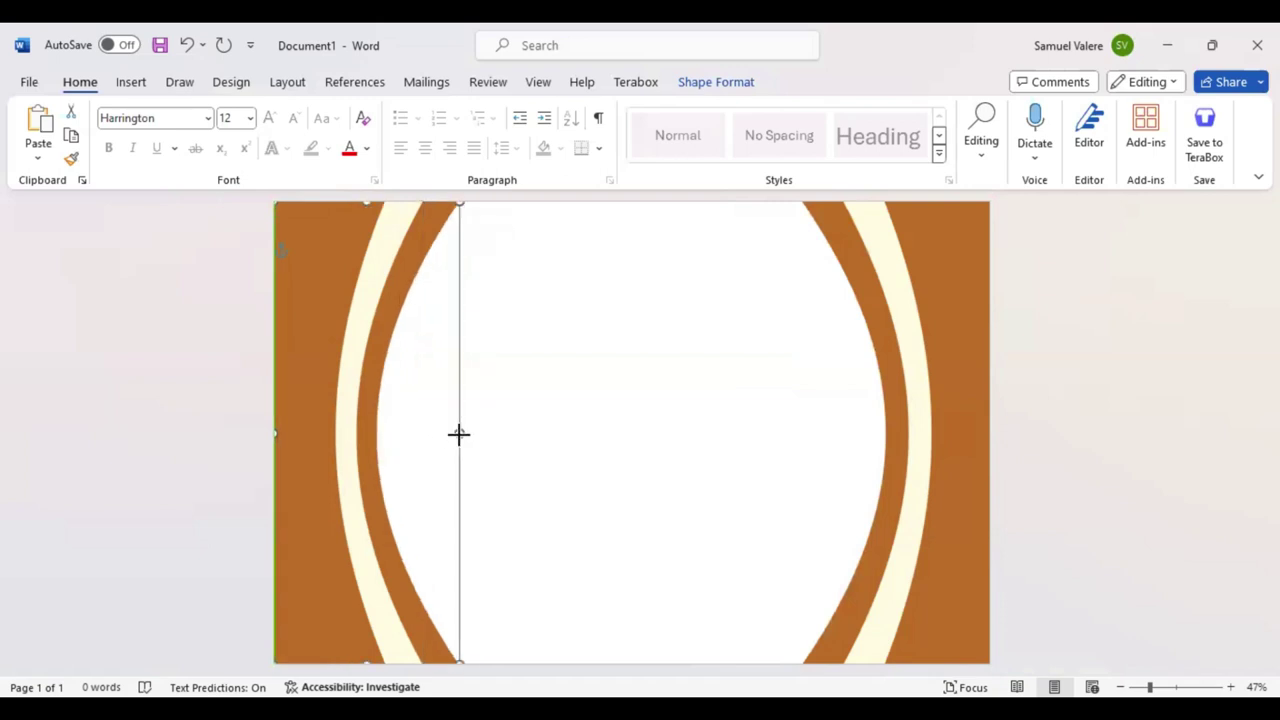
pyautogui.click(126, 211)
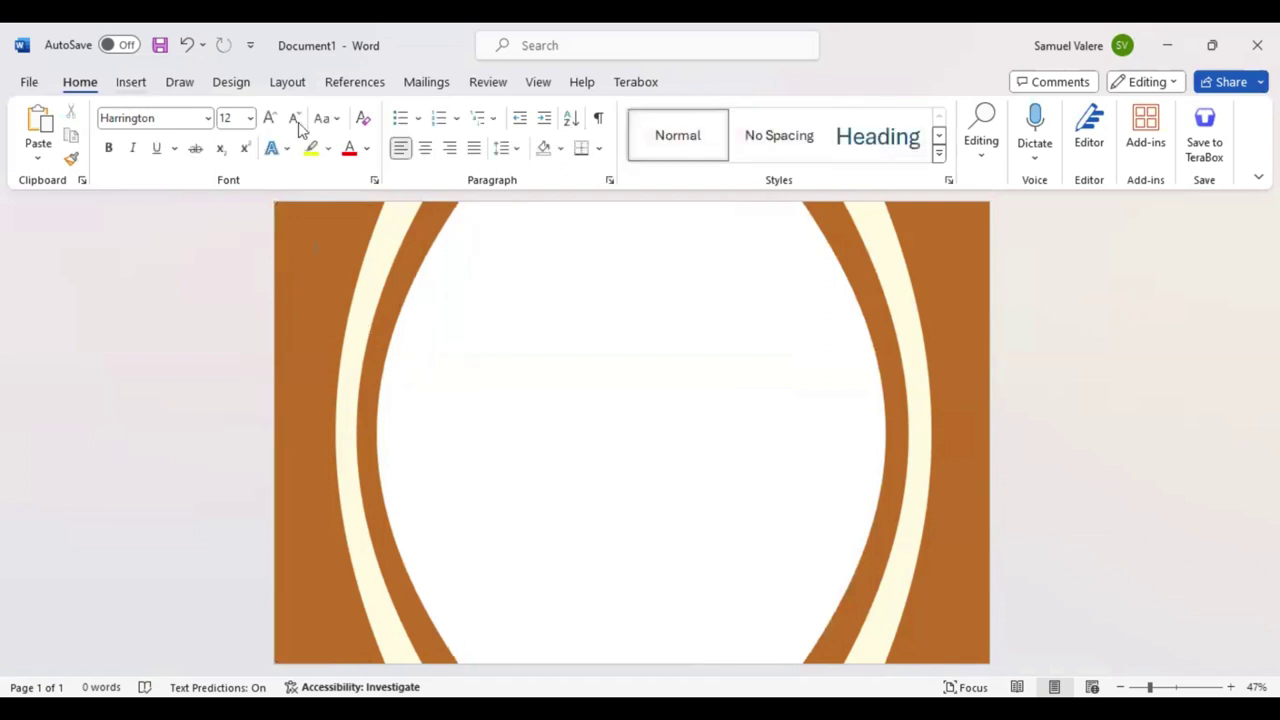
# Step: Draw a text box near the top of the white centre and type 'Certificate'
pyautogui.hotkey('alt', 'n')
pyautogui.press('s')
pyautogui.press('h')
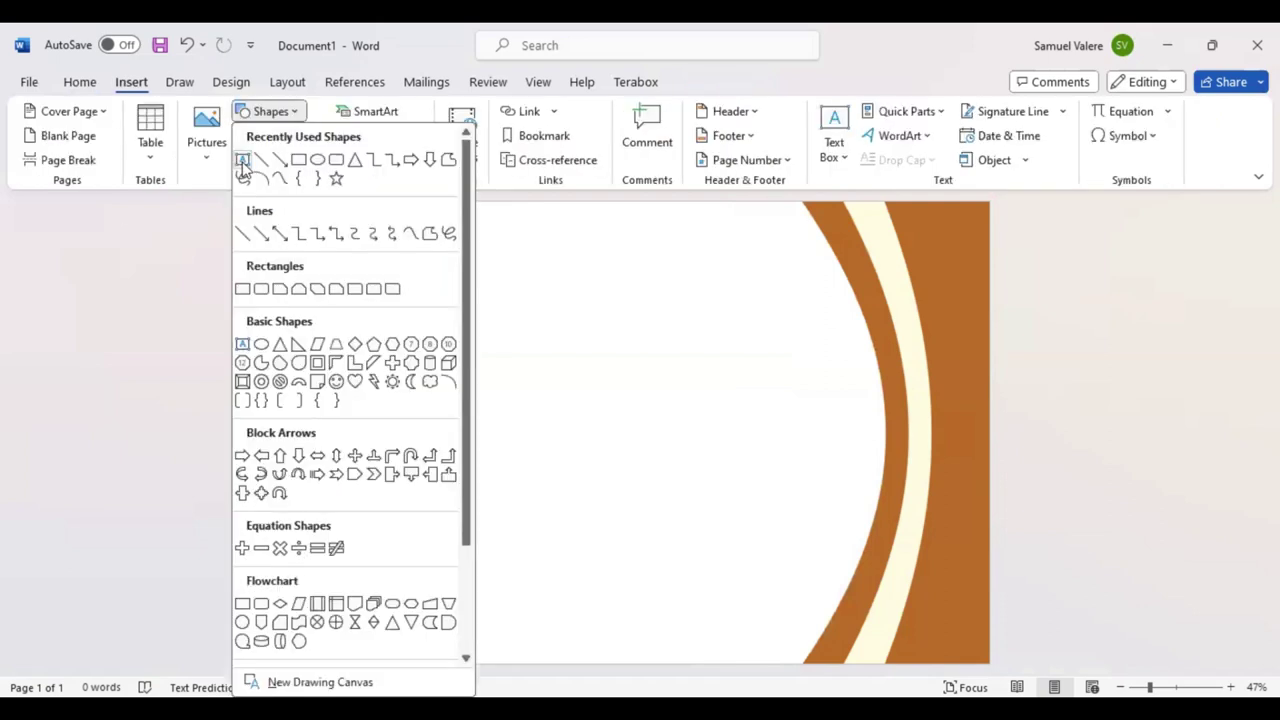
pyautogui.click(243, 160)
pyautogui.moveTo(515, 234); pyautogui.dragTo(835, 310)
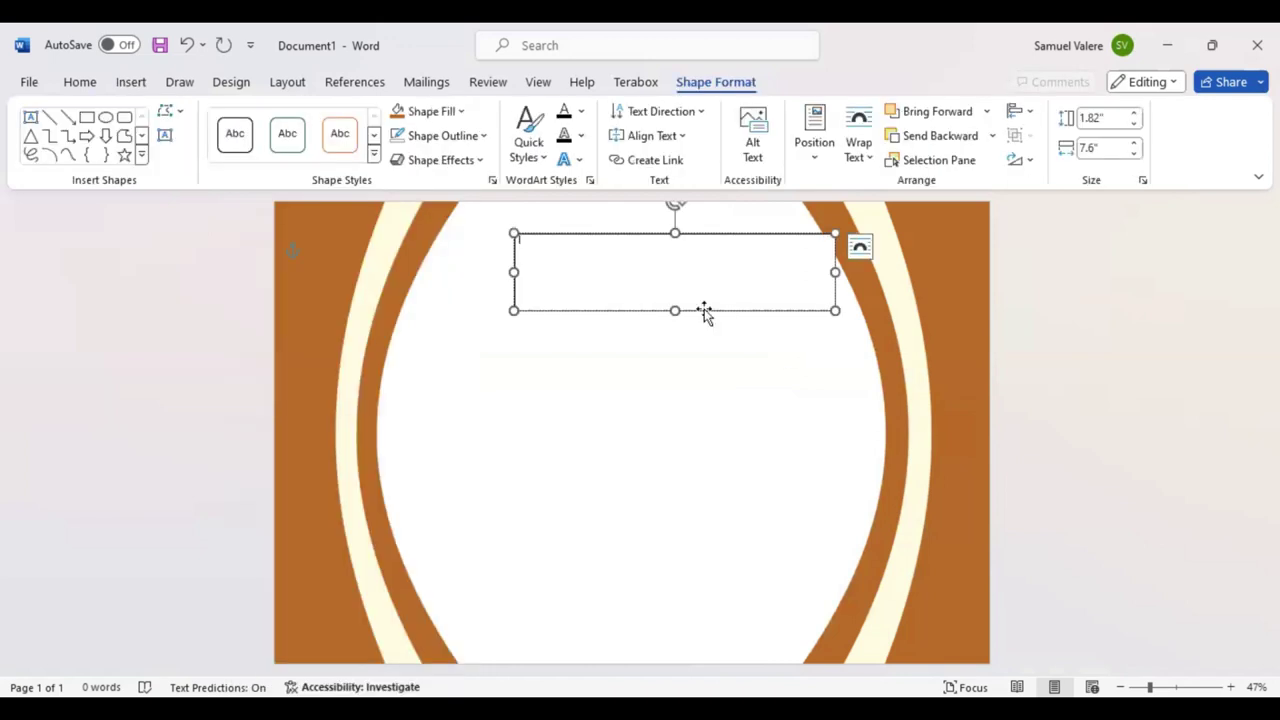
pyautogui.moveTo(705, 312); pyautogui.dragTo(665, 312)
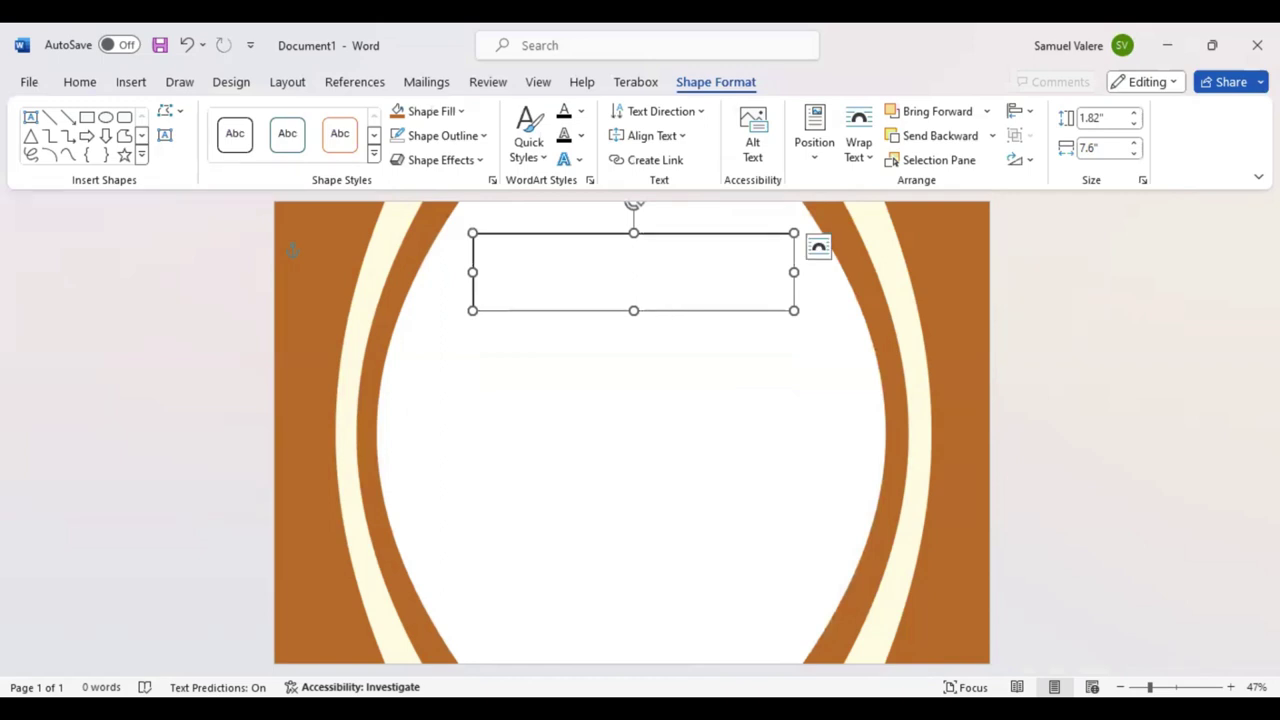
pyautogui.write('Certificate')
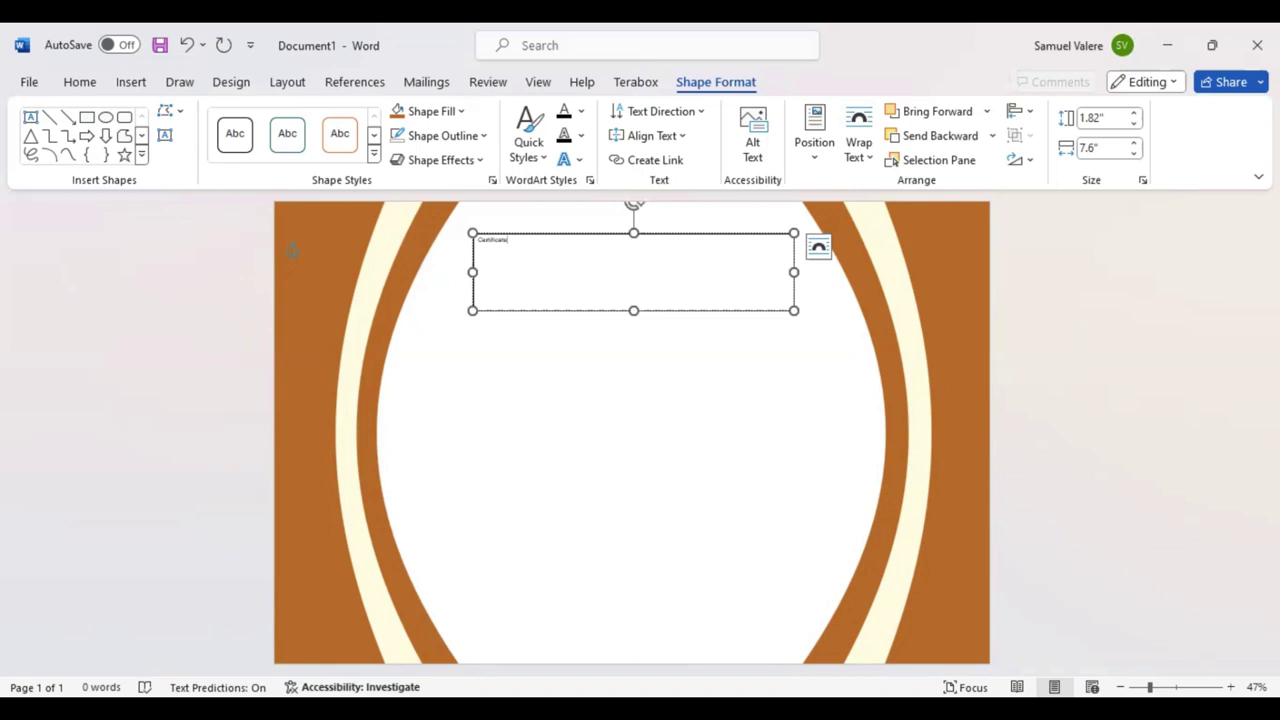
# Step: Give the Certificate text box a brown outline
pyautogui.hotkey('ctrl', 'a')
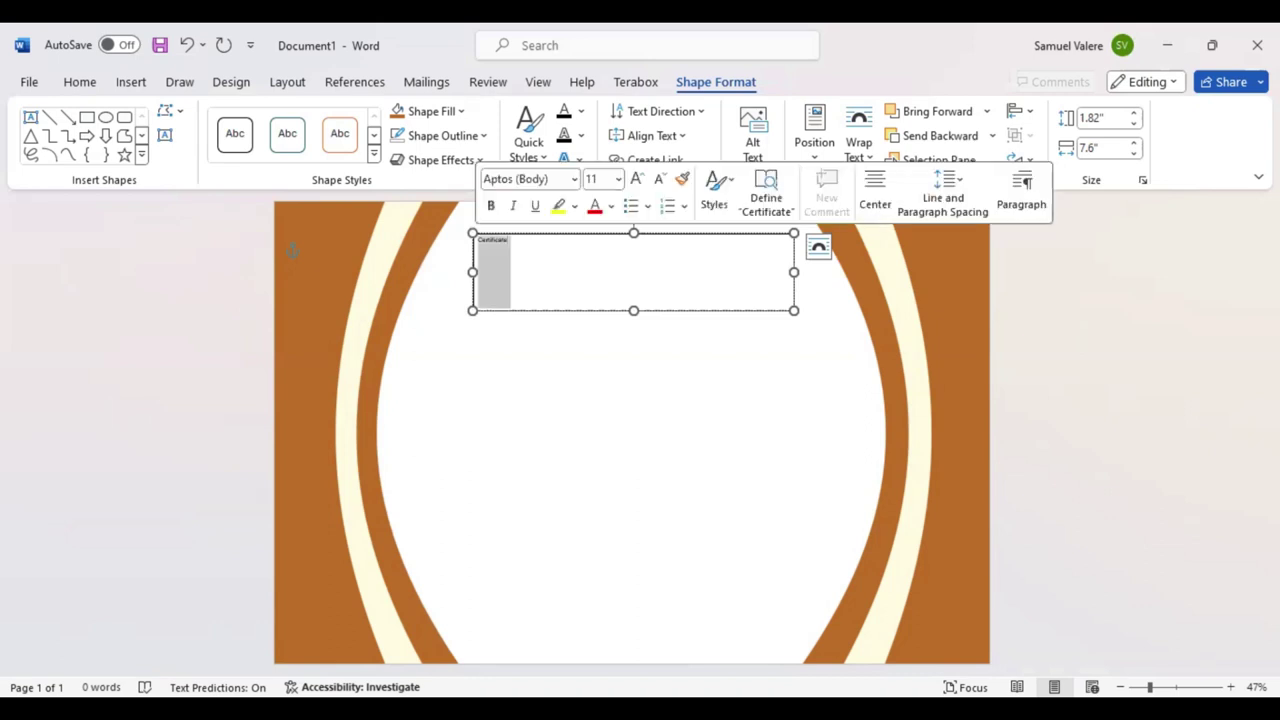
pyautogui.click(443, 135)
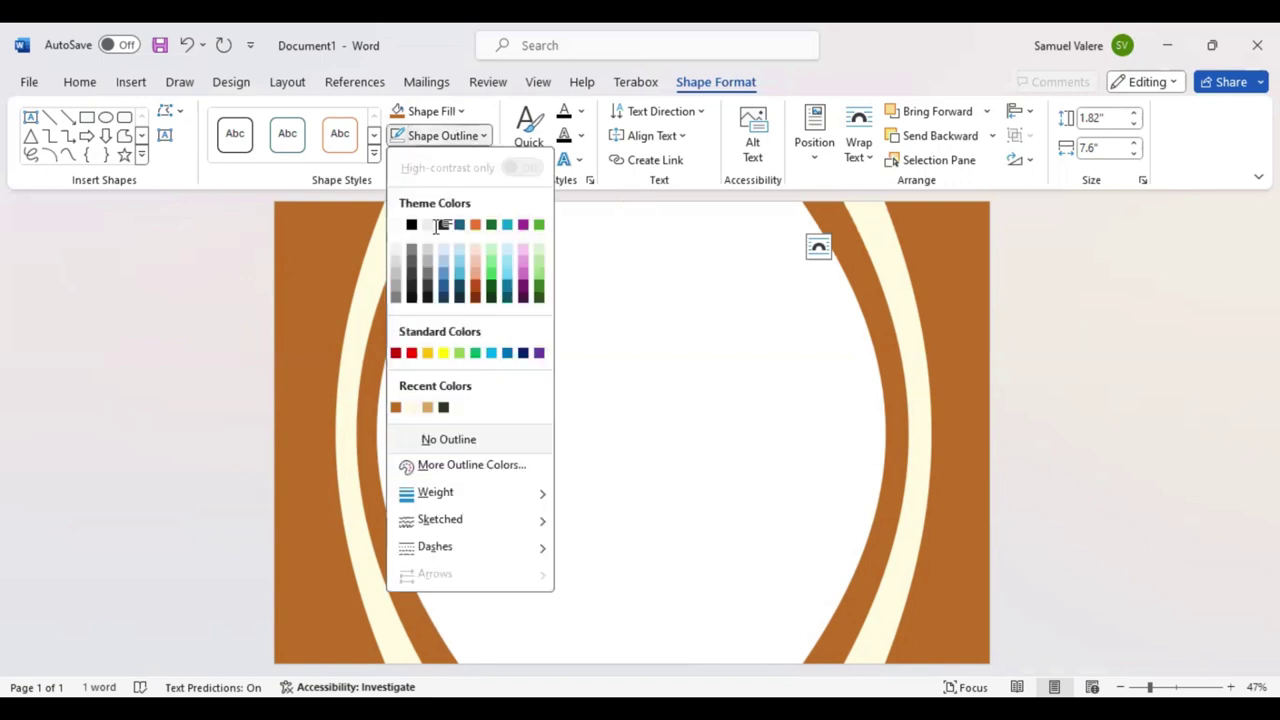
pyautogui.click(400, 418)
pyautogui.click(80, 82)
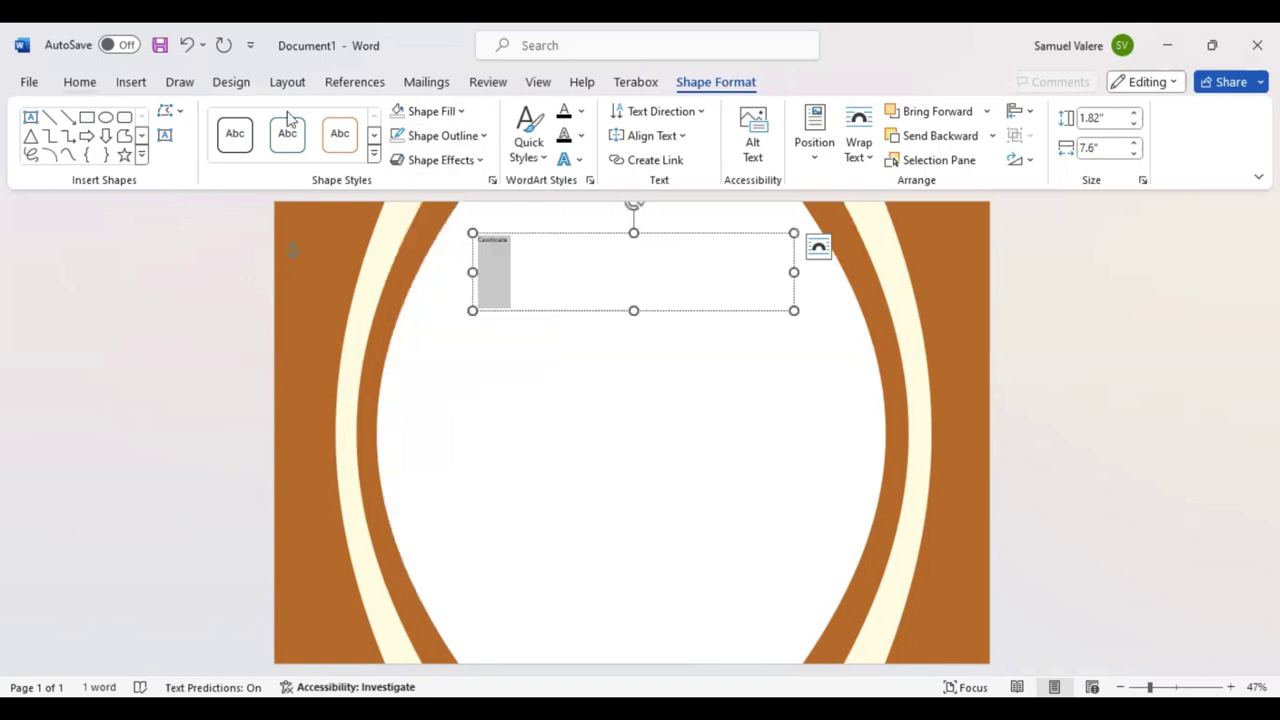
# Step: Set the title to Times New Roman, centred, and enlarge it to 80 pt
pyautogui.click(178, 118)
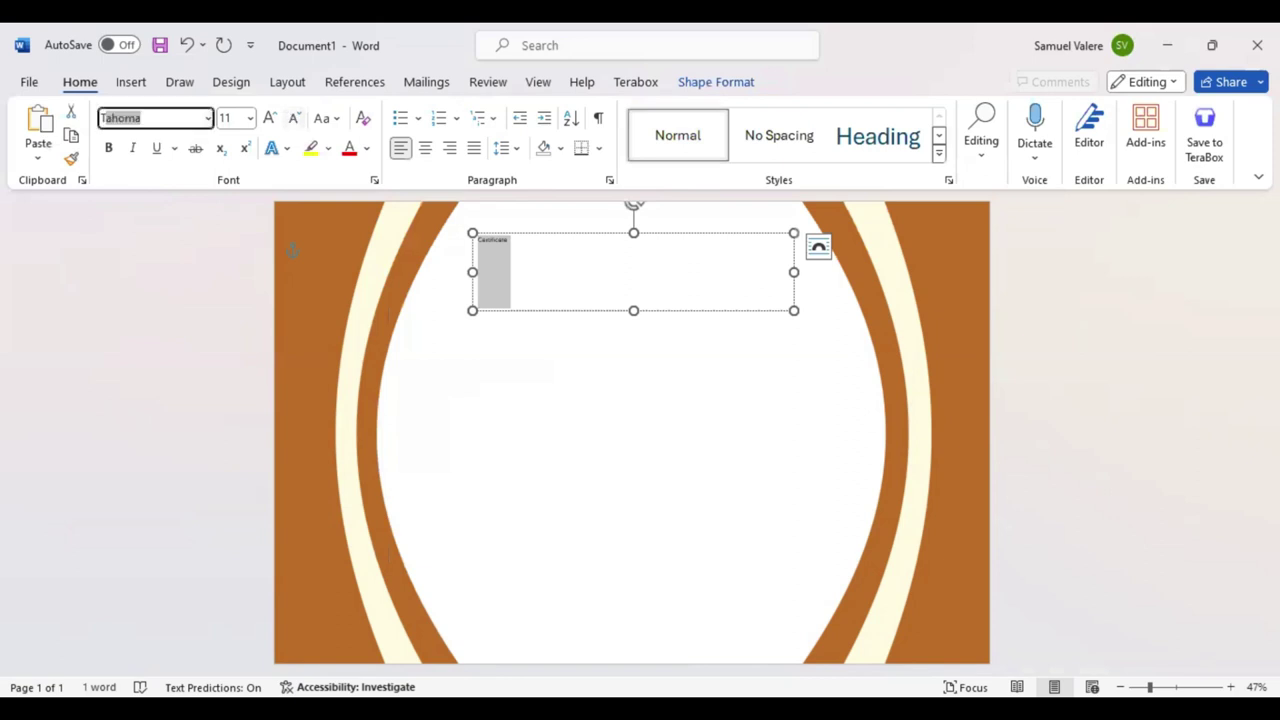
pyautogui.write('T')
pyautogui.press('Return')
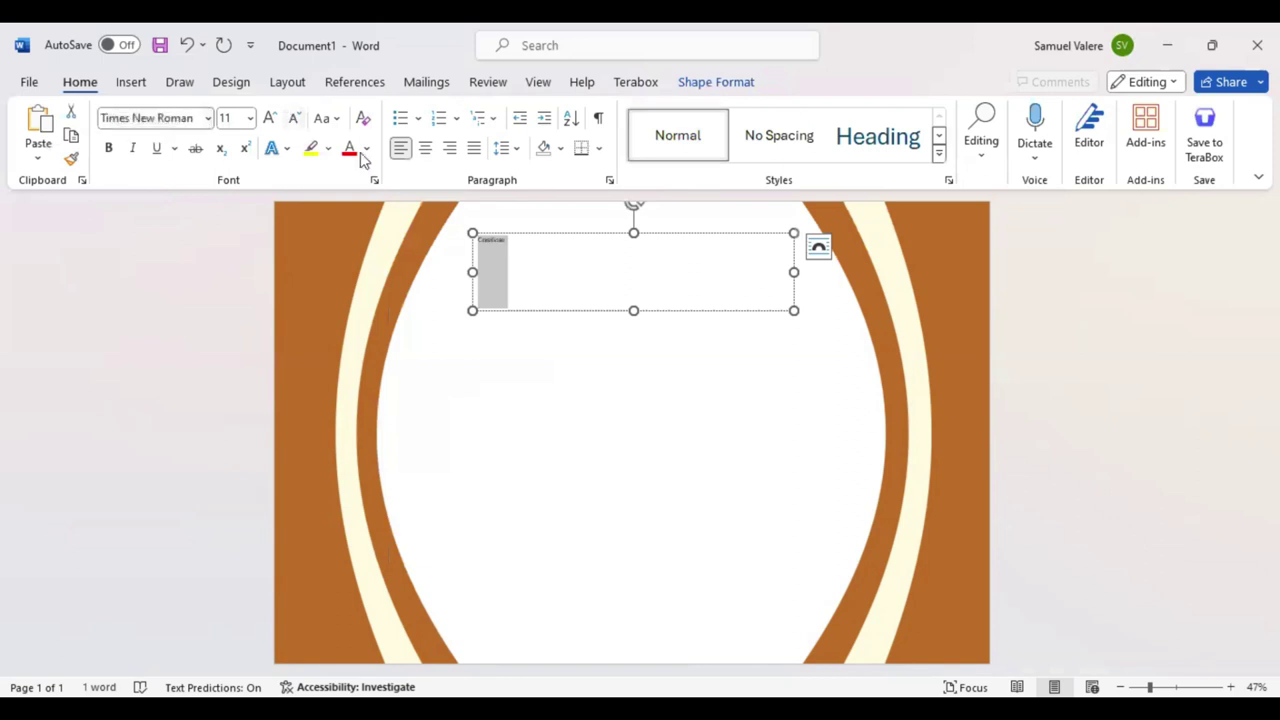
pyautogui.hotkey('ctrl', 'e')
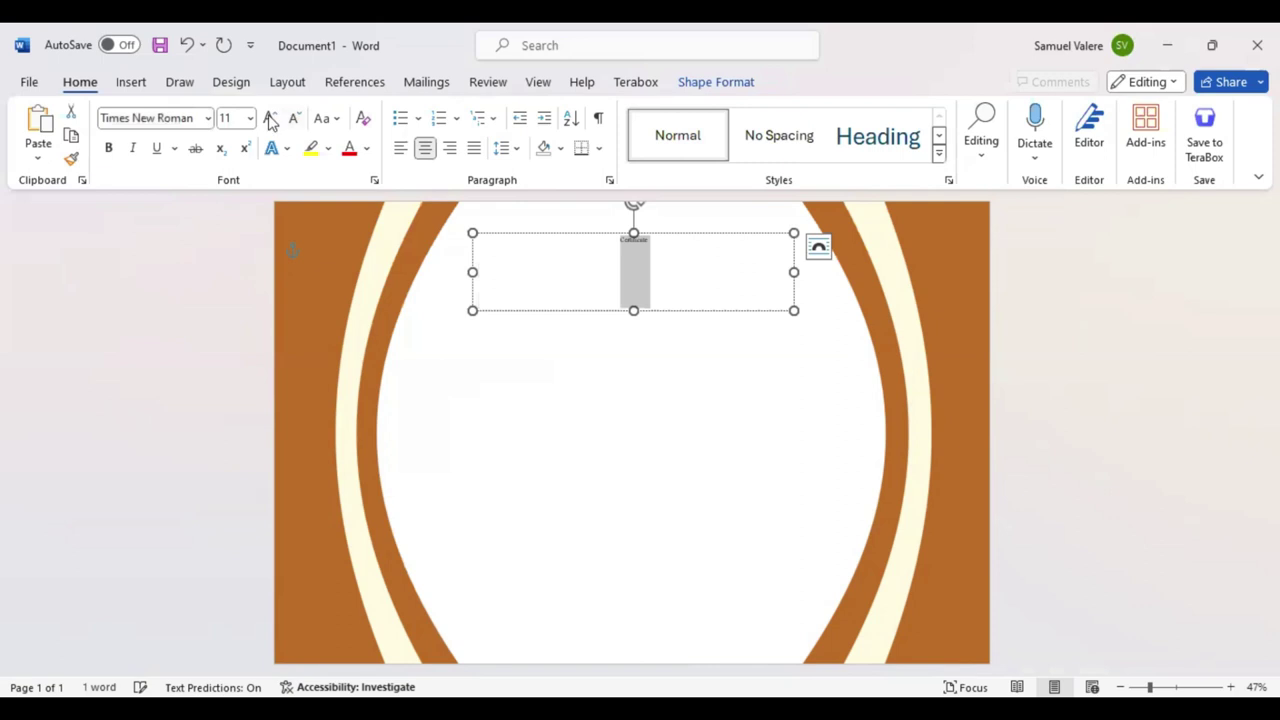
pyautogui.click(272, 118)
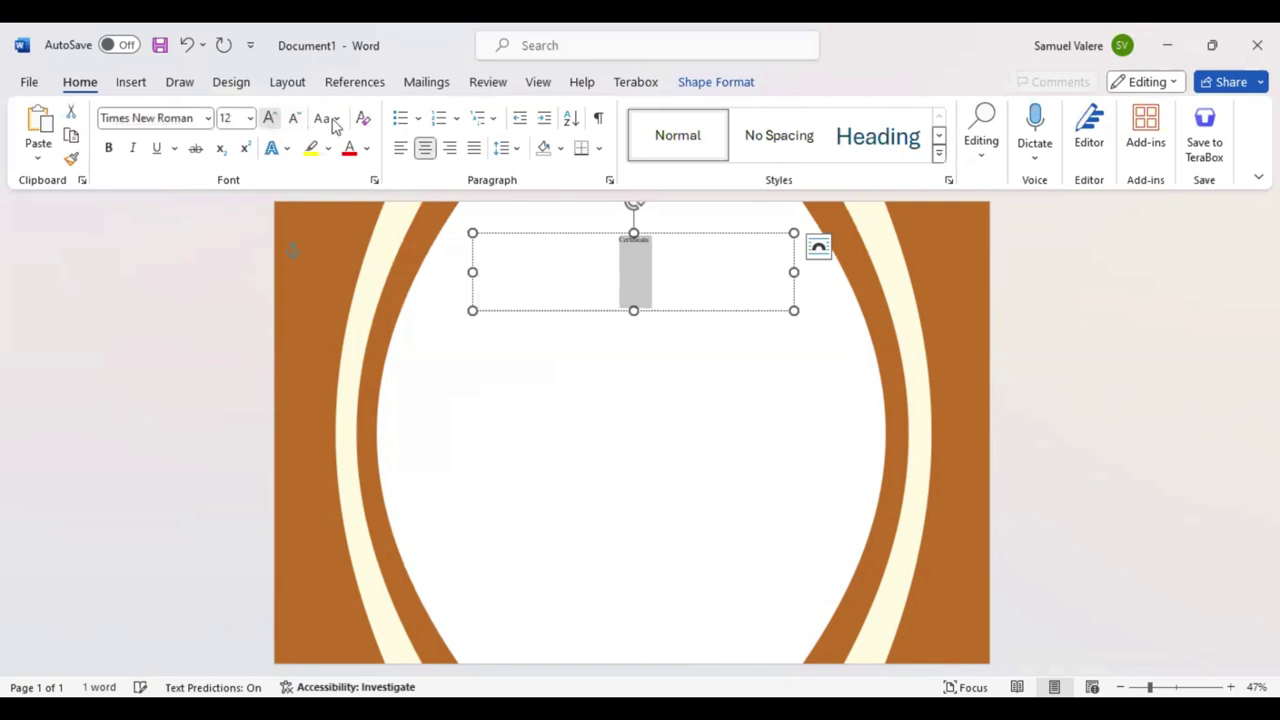
pyautogui.click(268, 118)
pyautogui.click(268, 118)
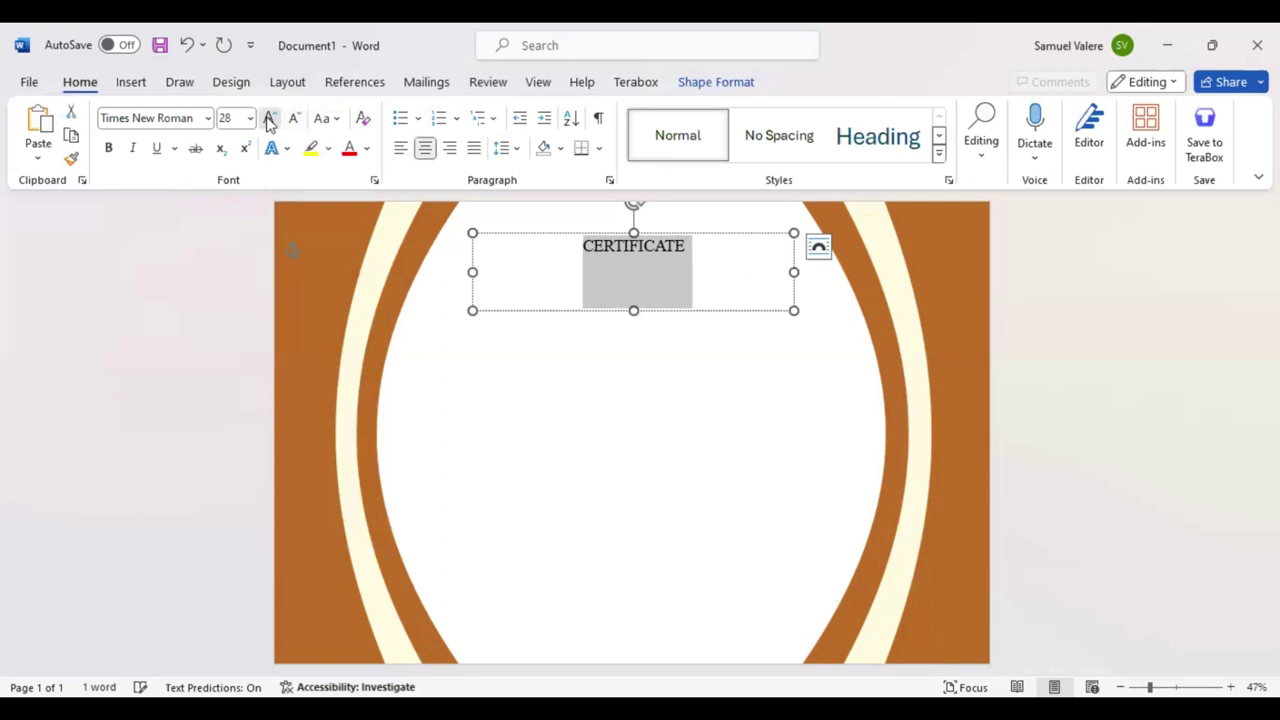
pyautogui.tripleClick(268, 118)
pyautogui.click(268, 118)
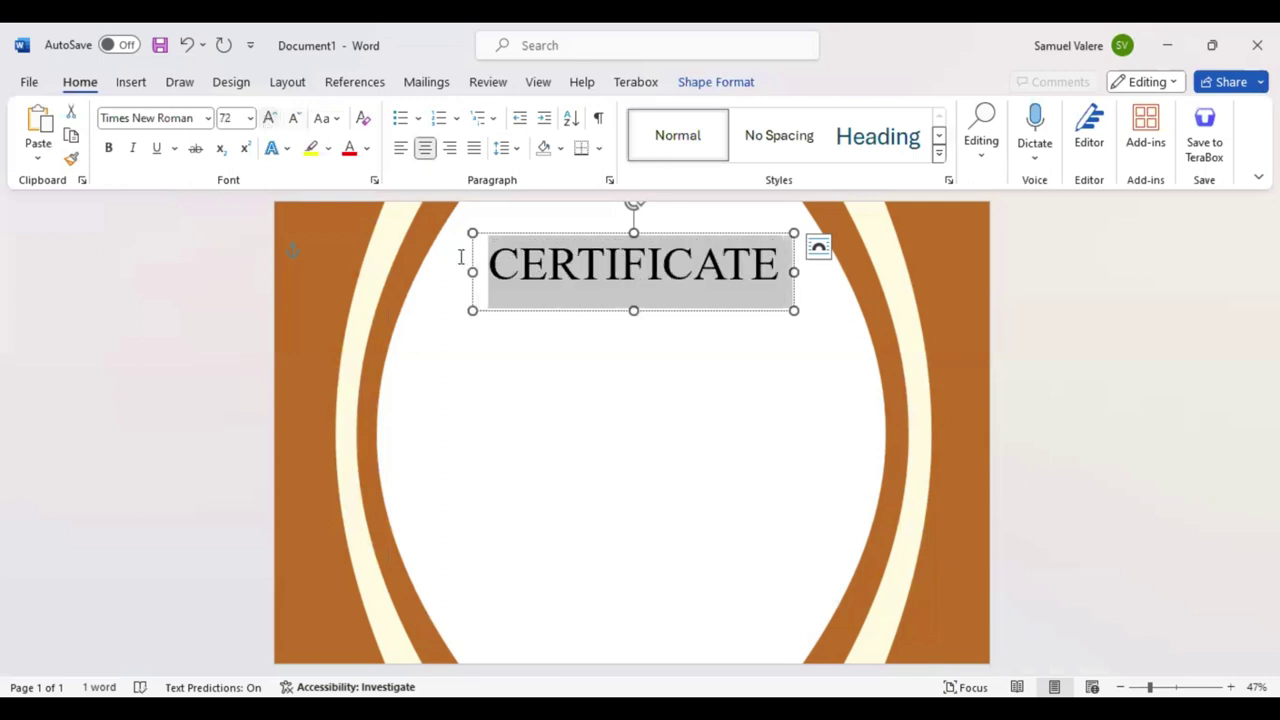
# Step: Nudge the title box higher and colour the CERTIFICATE text brown
pyautogui.click(460, 257)
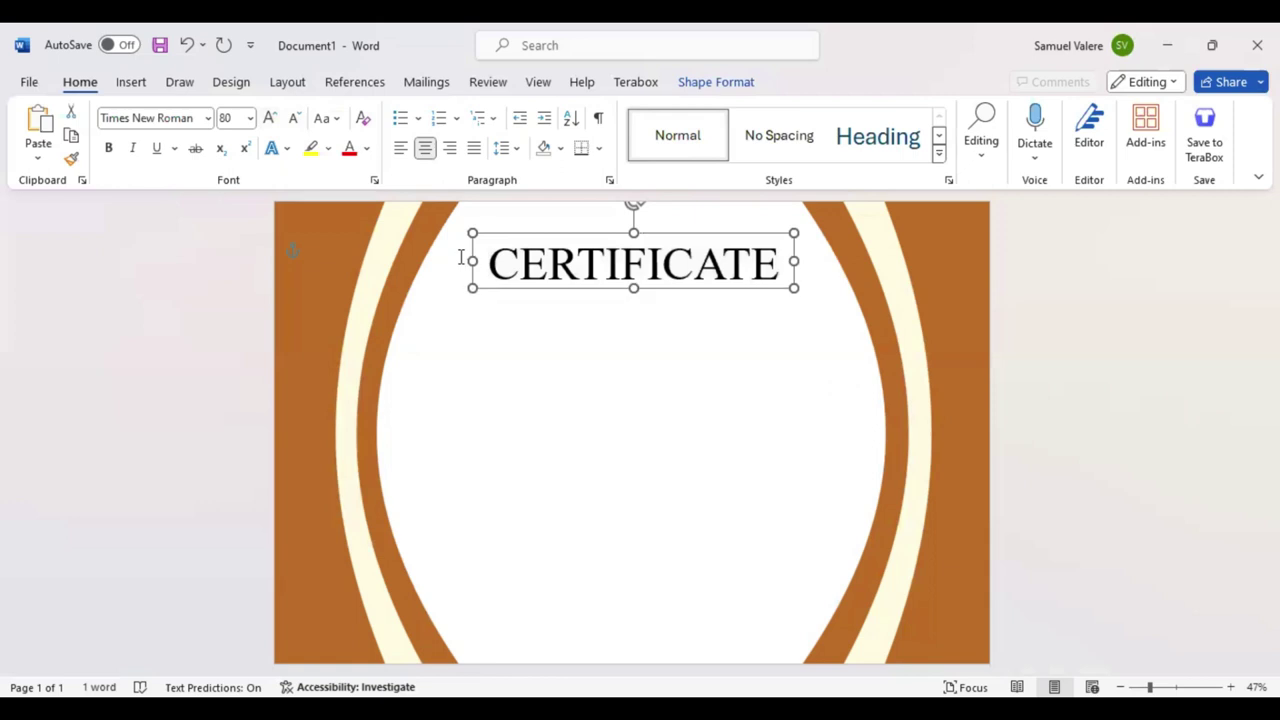
pyautogui.press('Up')
pyautogui.press('Up')
pyautogui.press('Up')
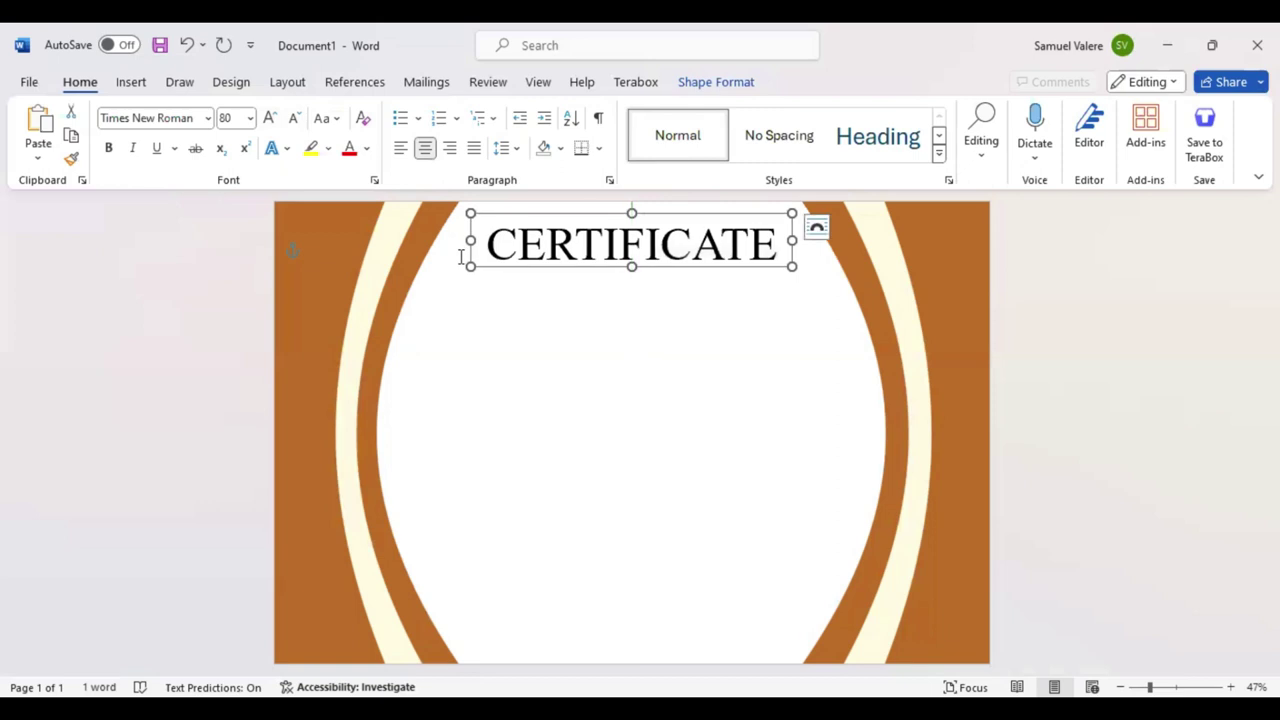
pyautogui.hotkey('ctrl', 'a')
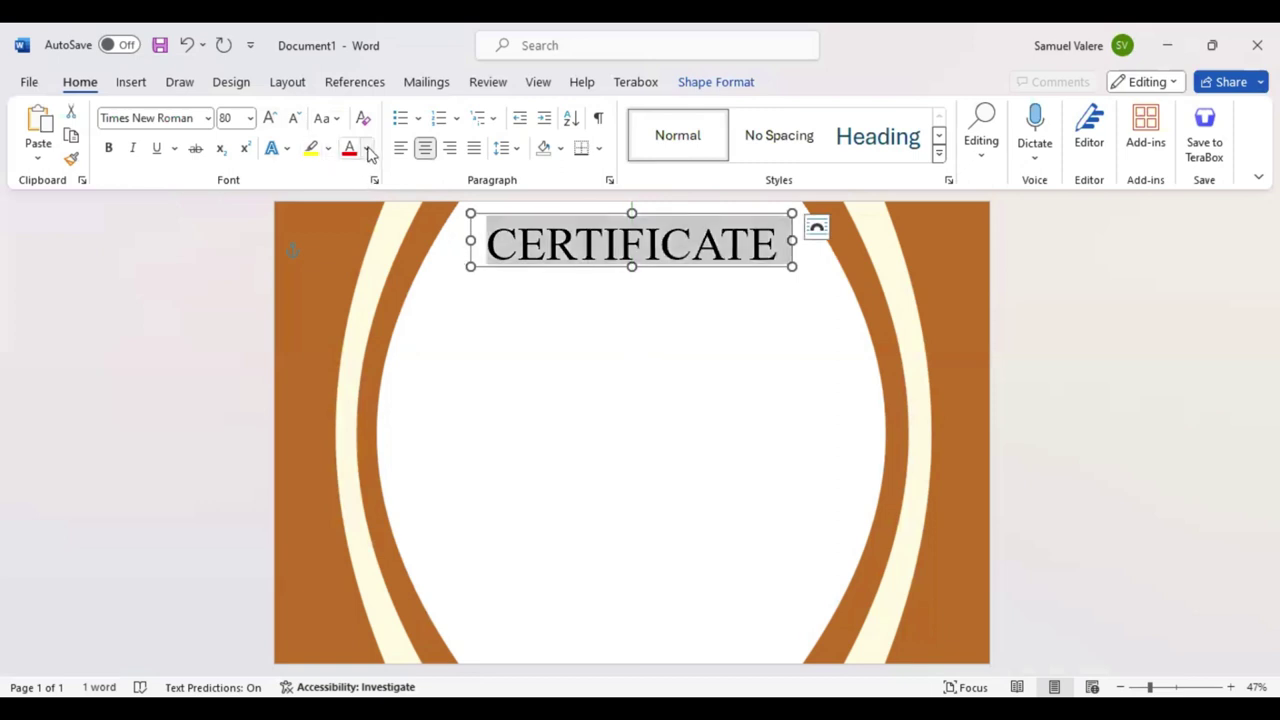
pyautogui.click(367, 150)
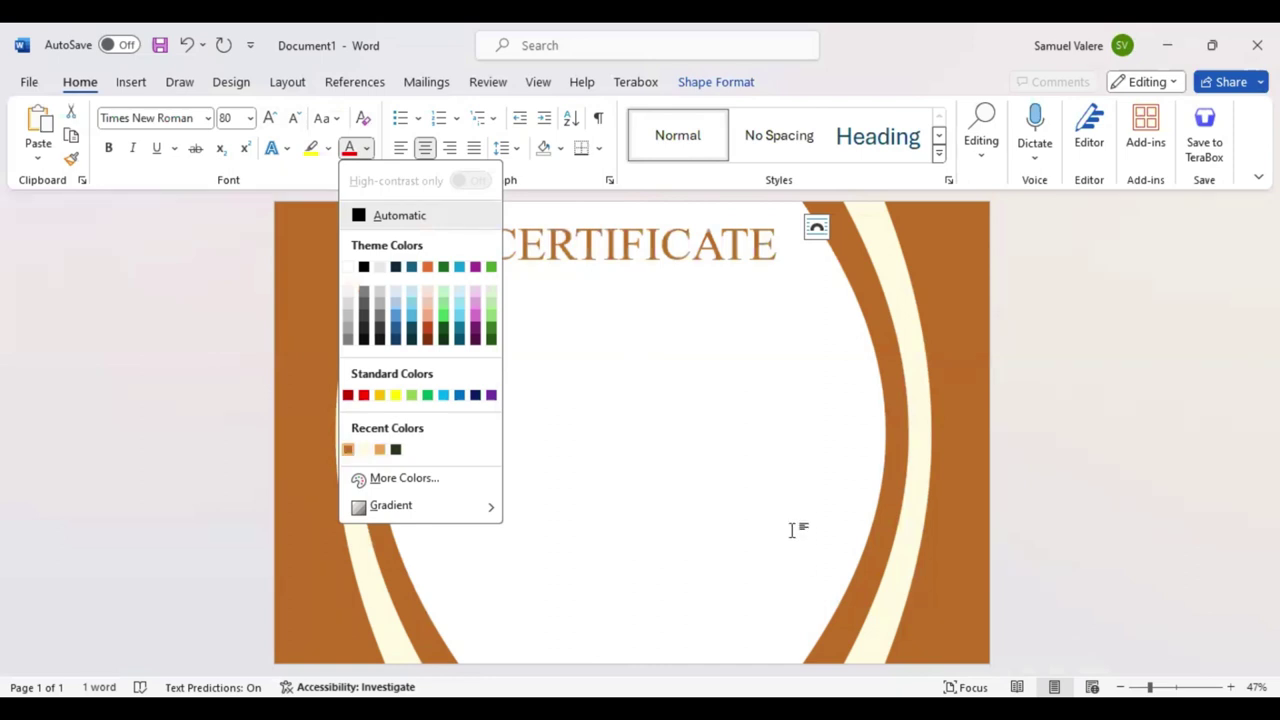
pyautogui.click(662, 272)
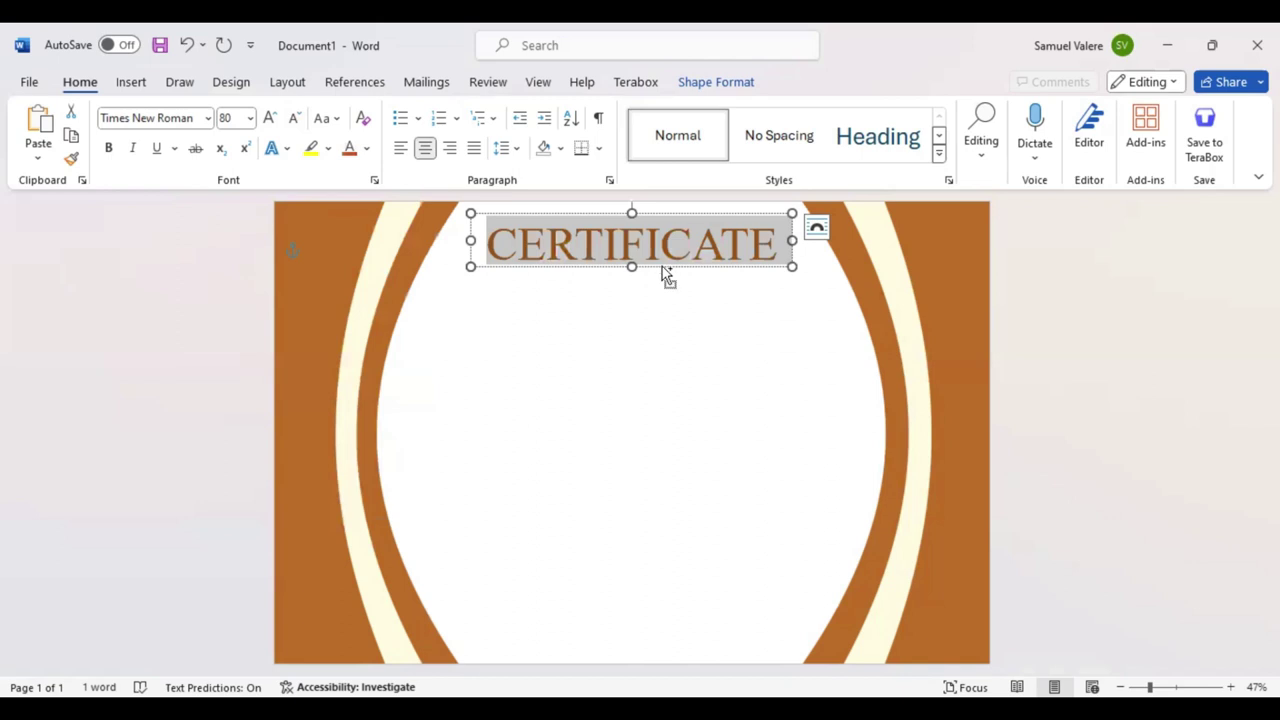
# Step: Duplicate the title box just below it and replace the text with 'Of Achievement'
pyautogui.moveTo(662, 272); pyautogui.dragTo(670, 324)
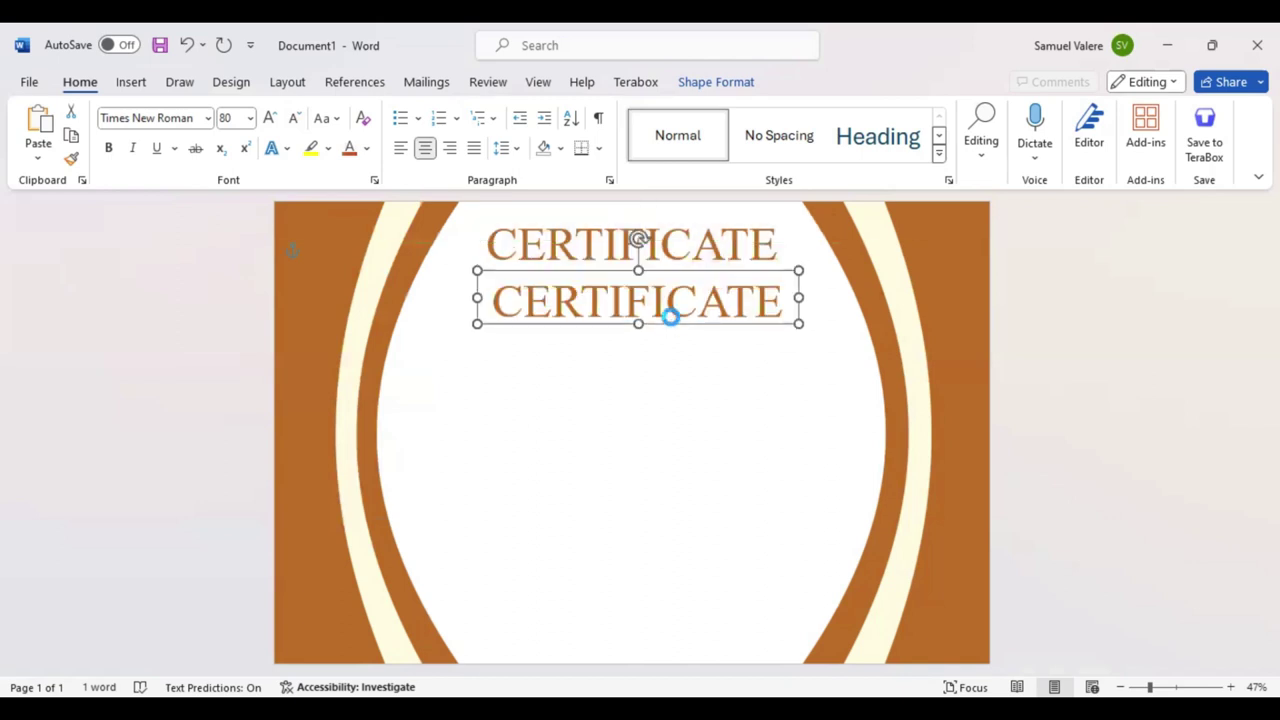
pyautogui.doubleClick(670, 316)
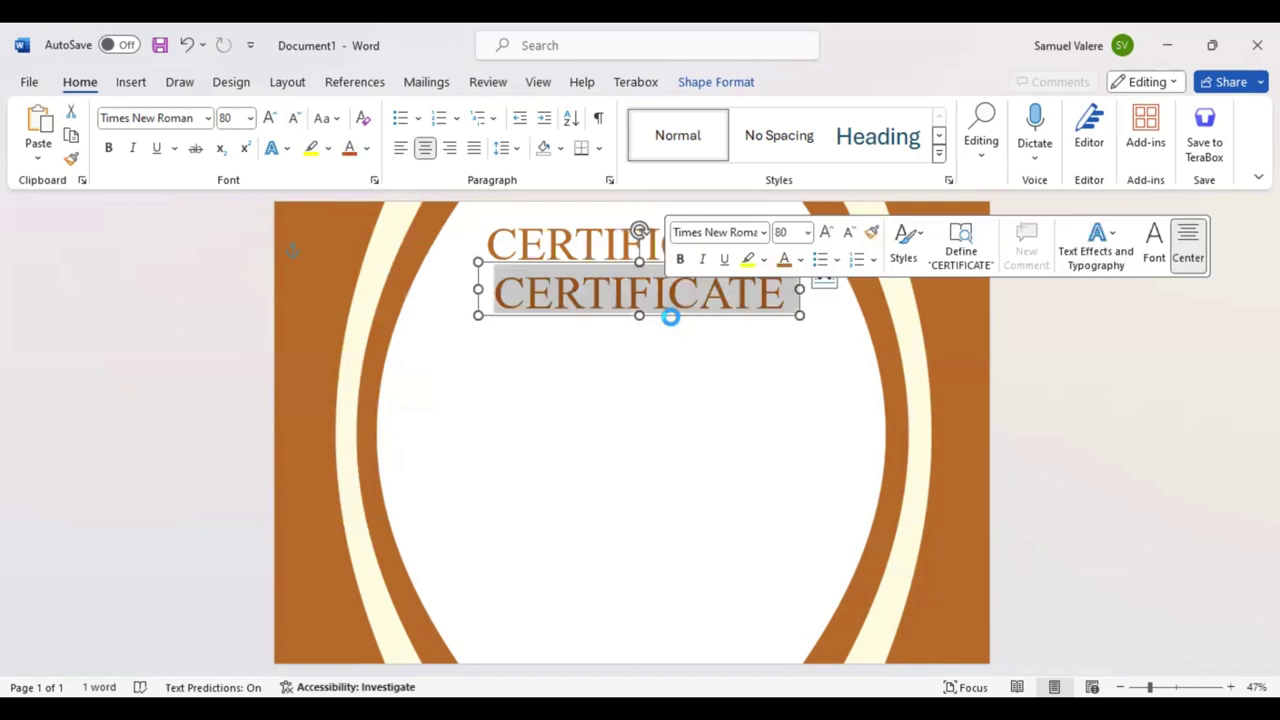
pyautogui.write('Of')
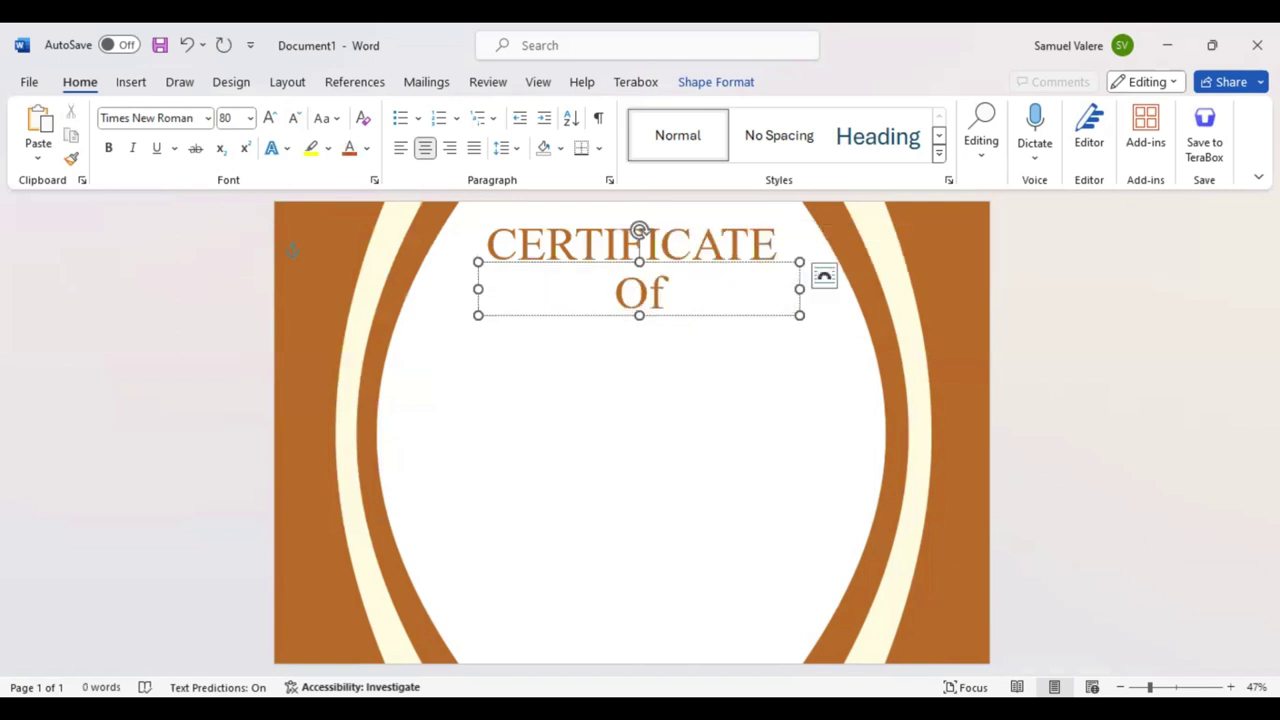
pyautogui.write(' Achievem')
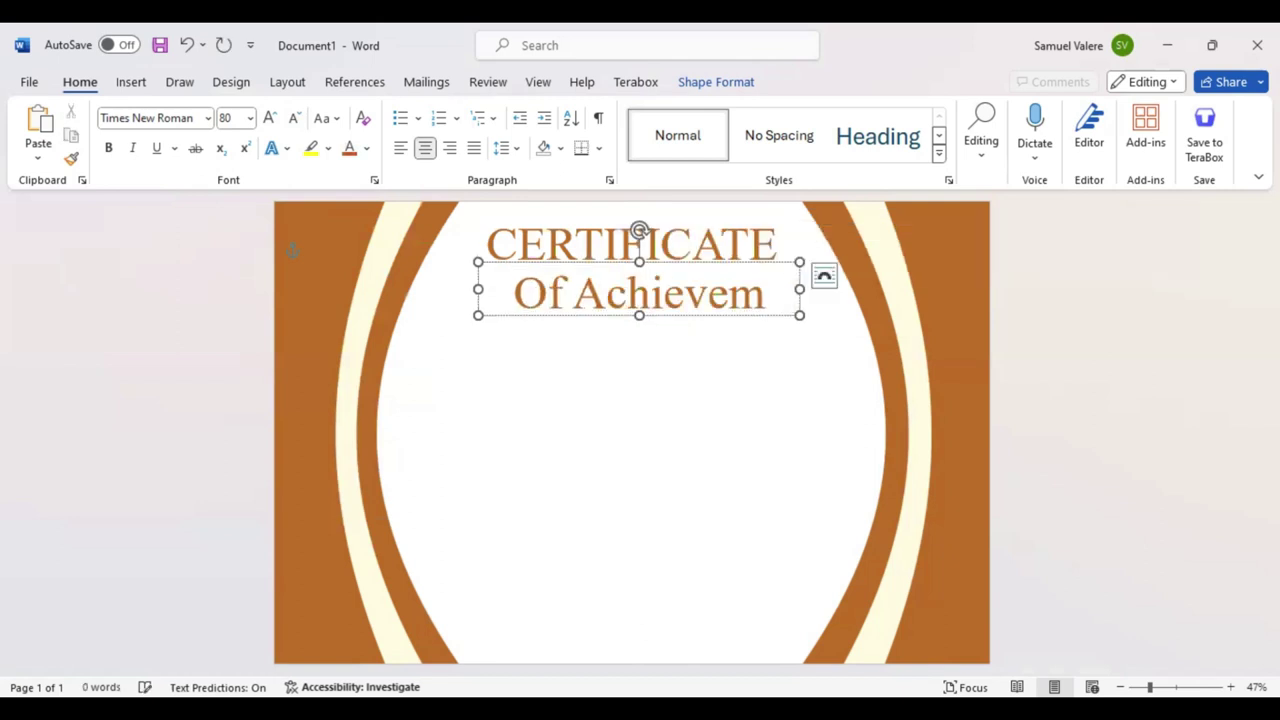
pyautogui.write('ent')
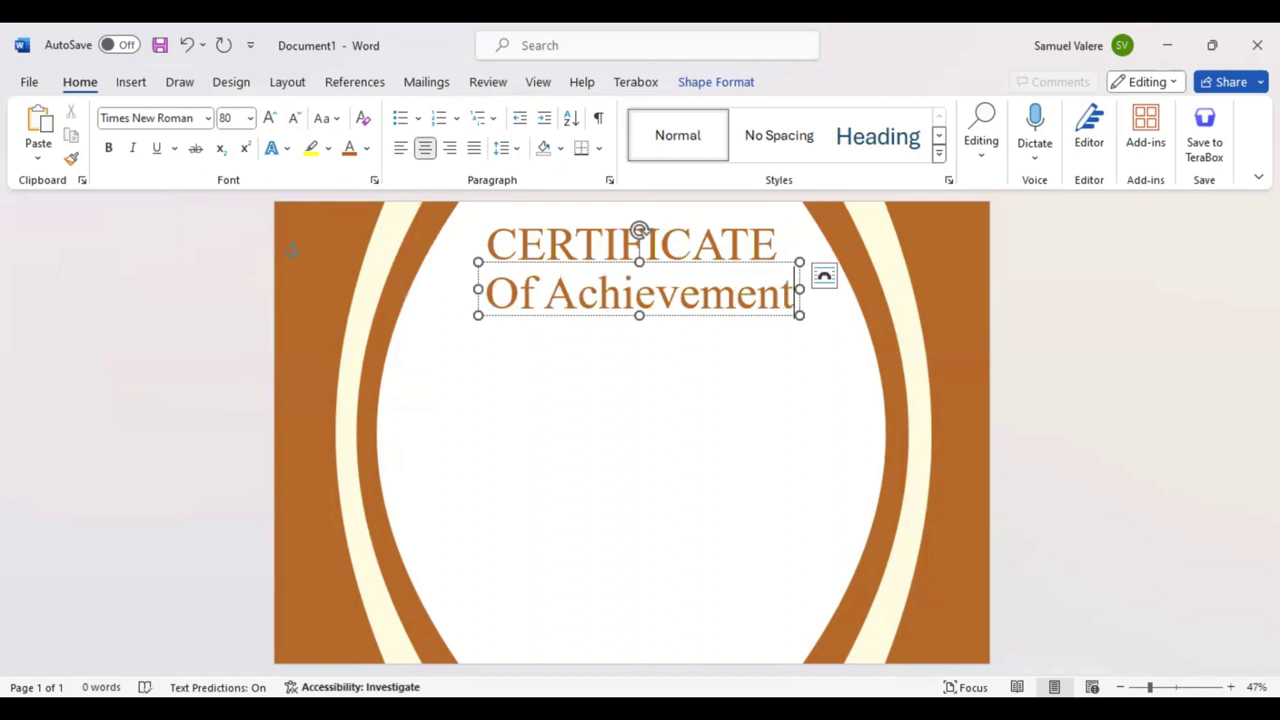
pyautogui.doubleClick(656, 293)
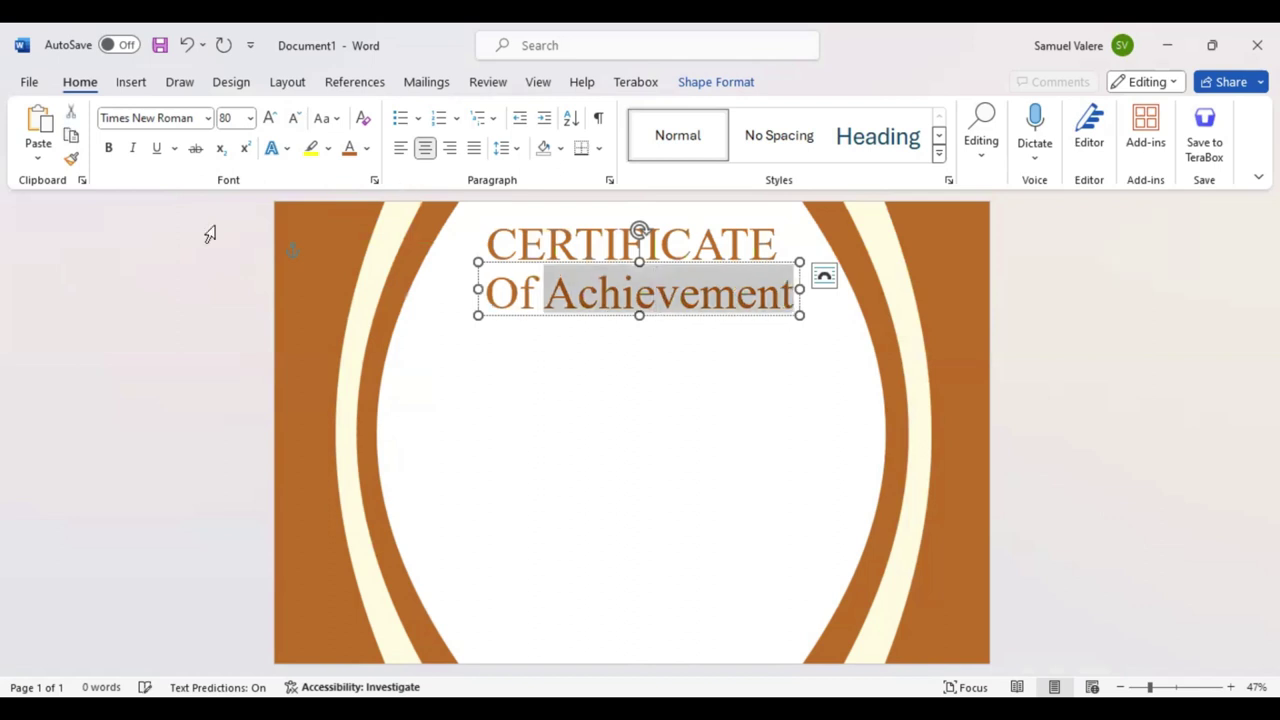
pyautogui.hotkey('ctrl', 'a')
# Step: Shrink the subtitle to 24 pt, colour it lighter tan, and centre it under the title
pyautogui.click(292, 119)
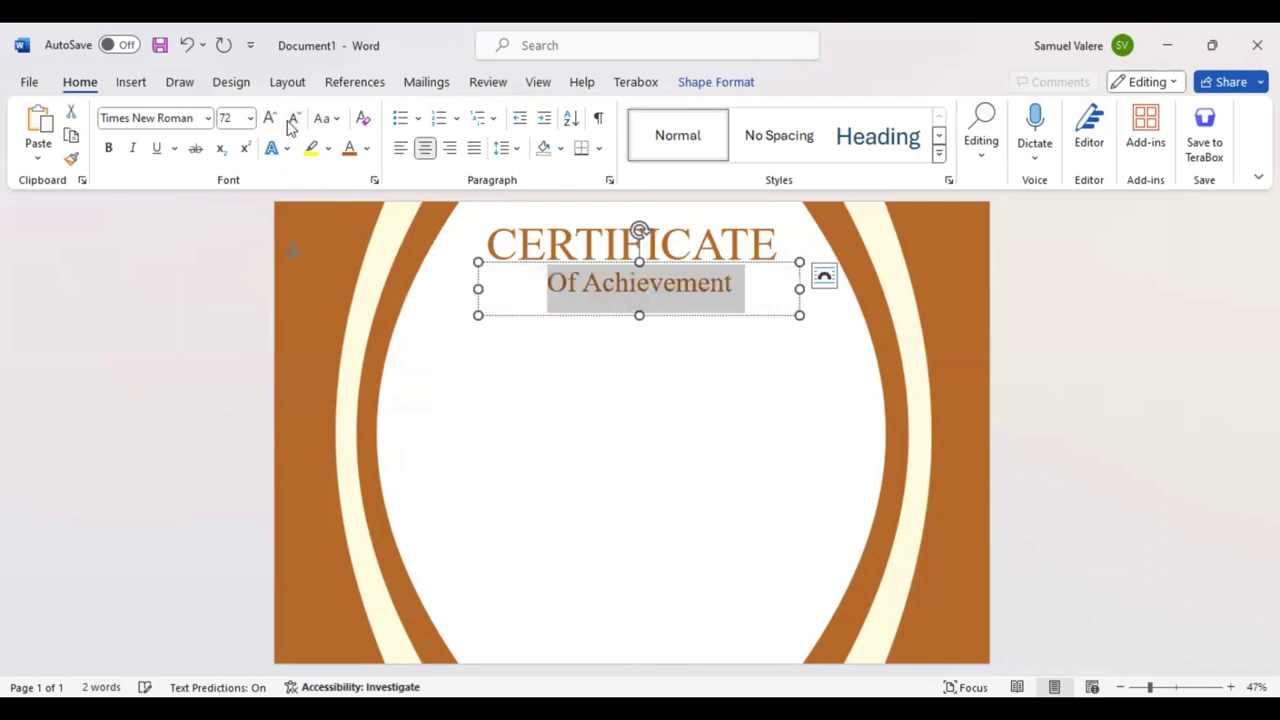
pyautogui.press('ctrl+shift+less')
pyautogui.press('ctrl+shift+less')
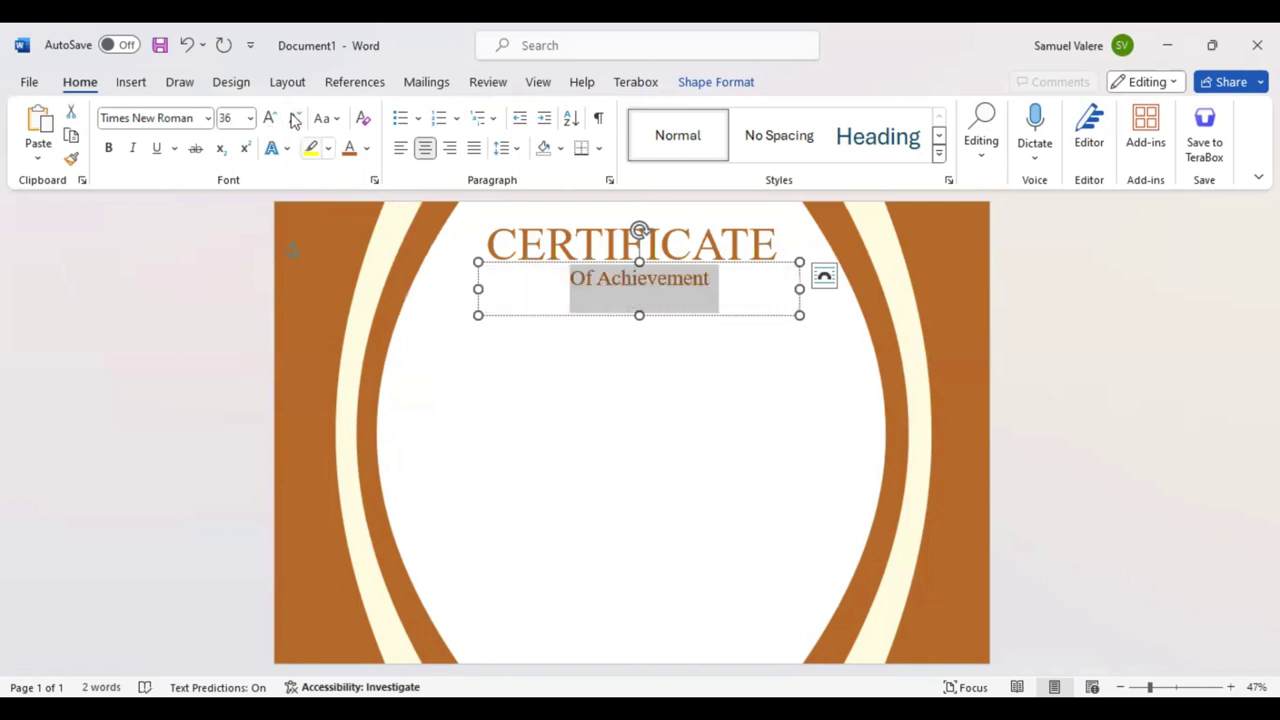
pyautogui.click(295, 119)
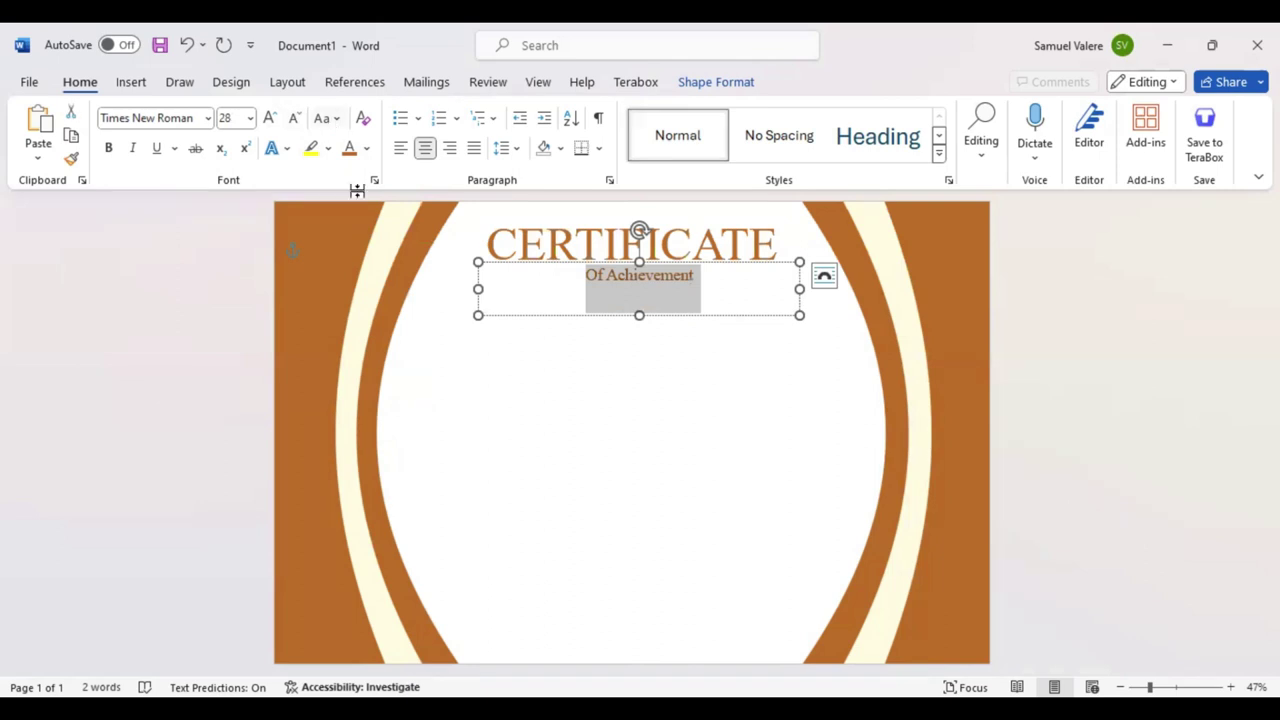
pyautogui.click(296, 119)
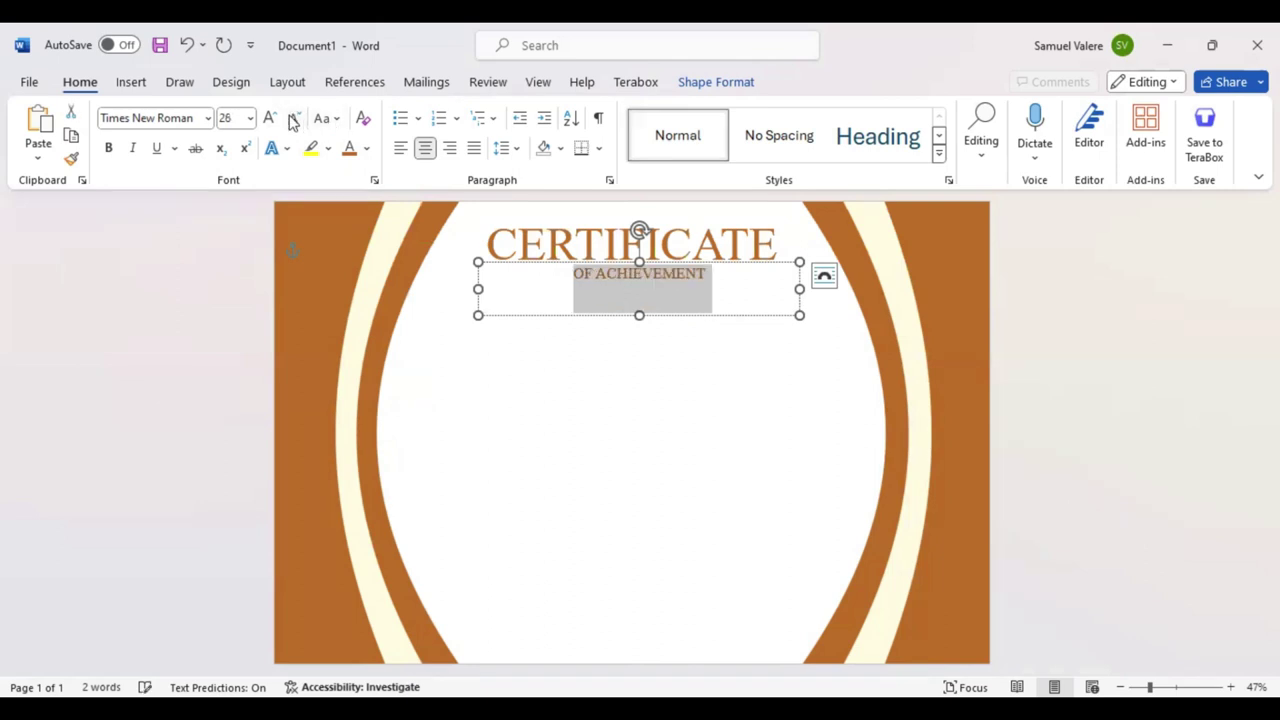
pyautogui.click(368, 150)
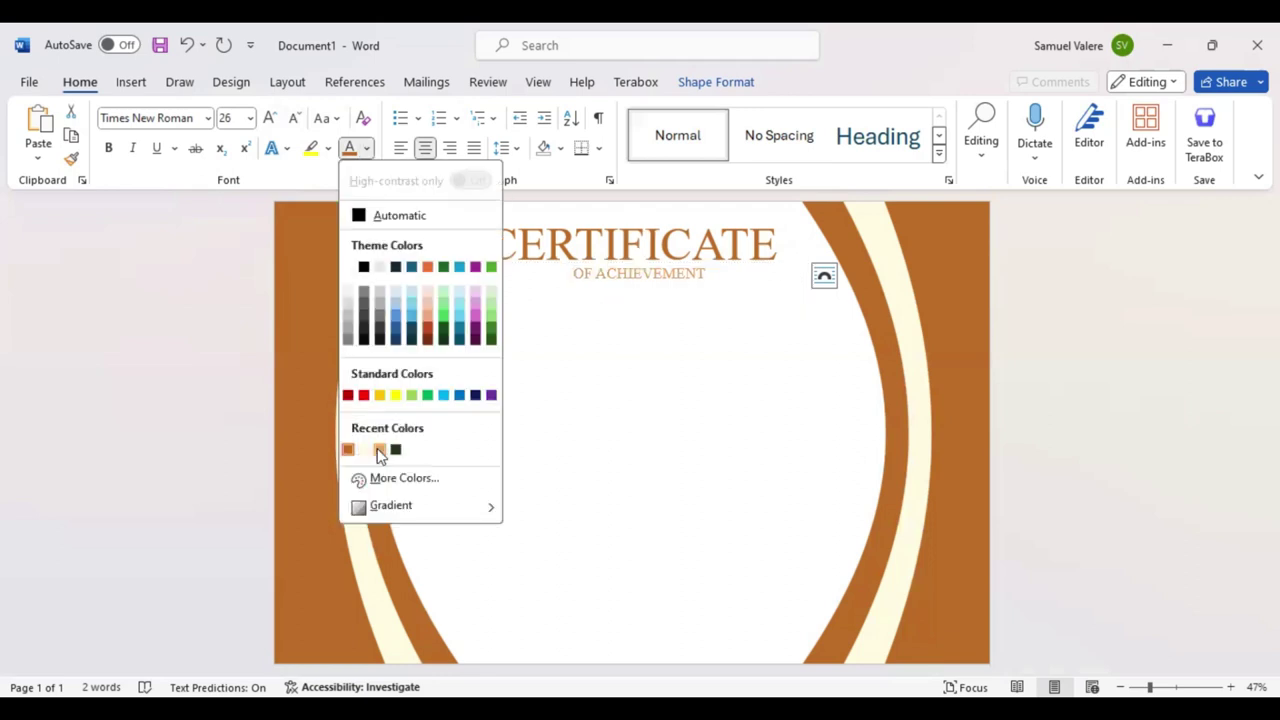
pyautogui.click(296, 119)
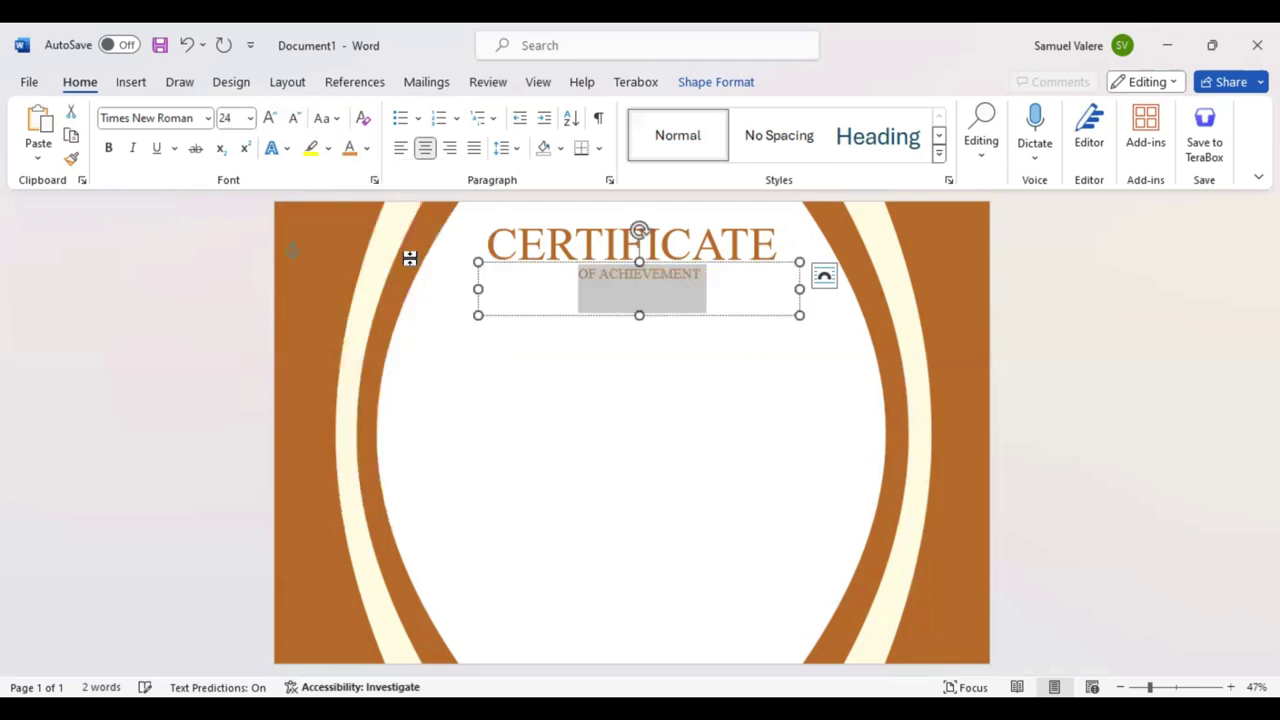
pyautogui.press('Escape')
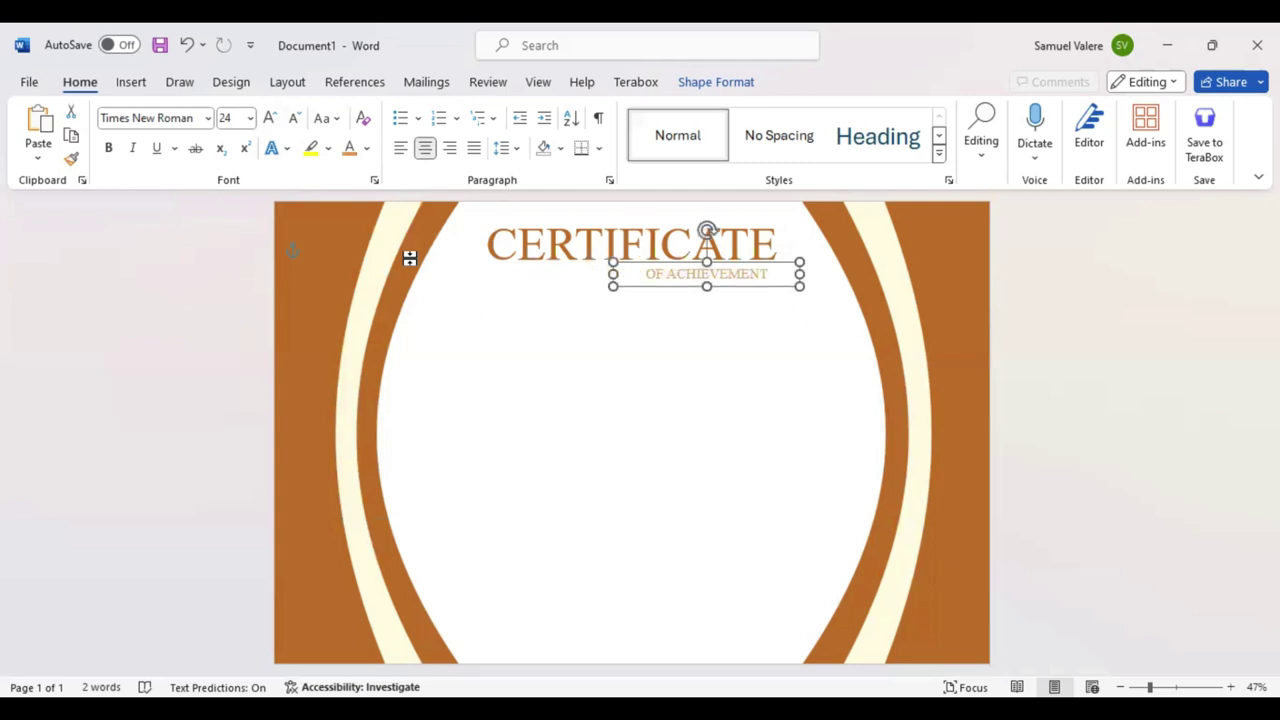
pyautogui.moveTo(732, 230); pyautogui.dragTo(633, 228)
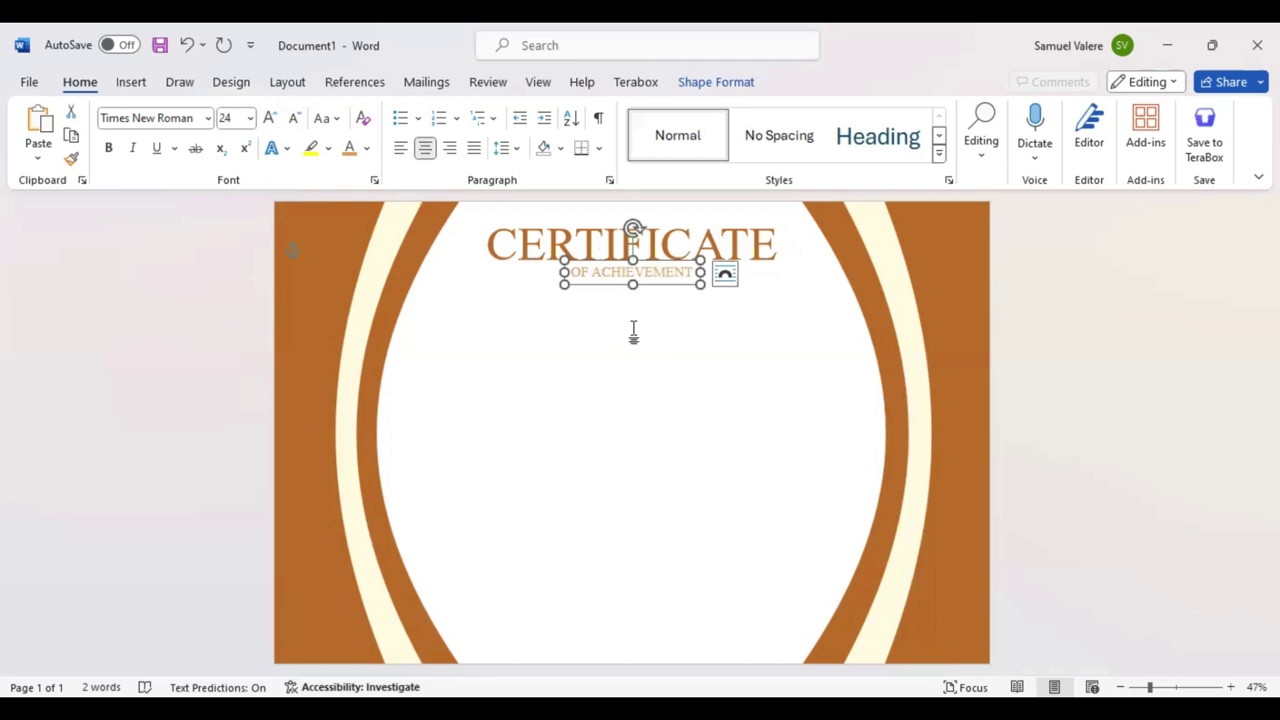
# Step: Duplicate the OF ACHIEVEMENT subtitle box below it and replace its text with 'This Certificate Is Greatly Presented To'
pyautogui.moveTo(657, 286); pyautogui.dragTo(660, 352)
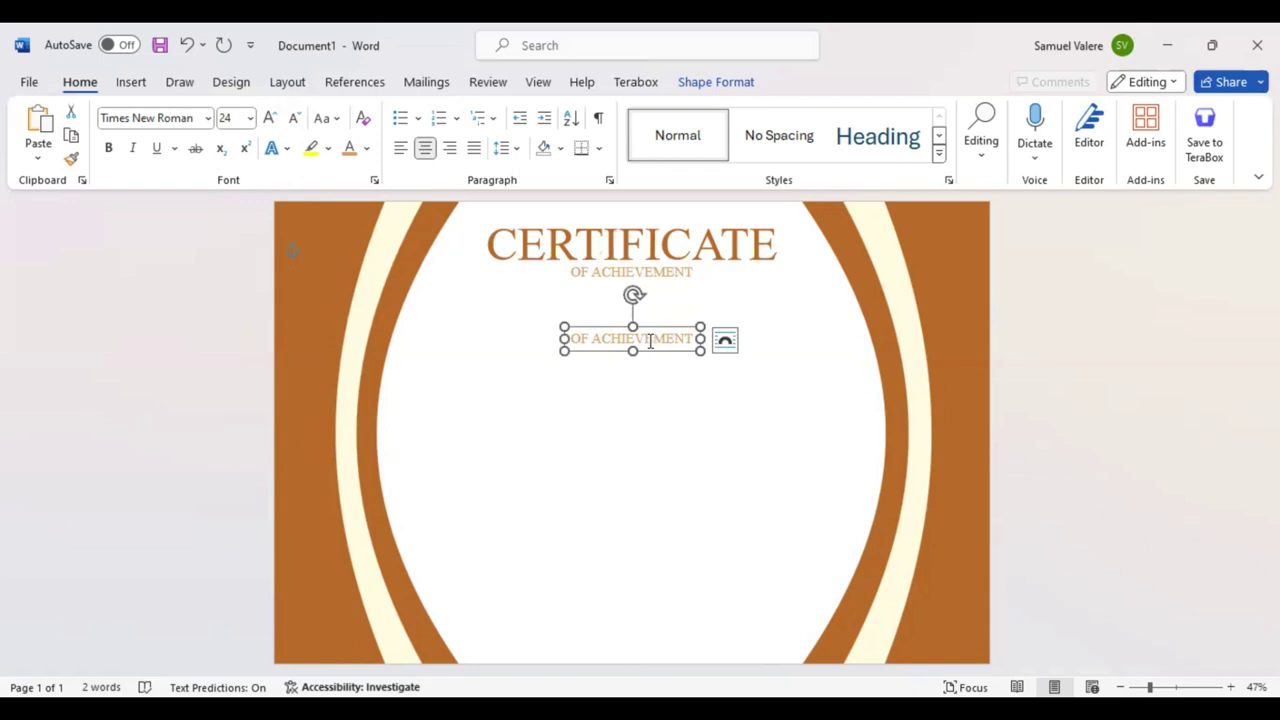
pyautogui.doubleClick(651, 340)
pyautogui.tripleClick(648, 342)
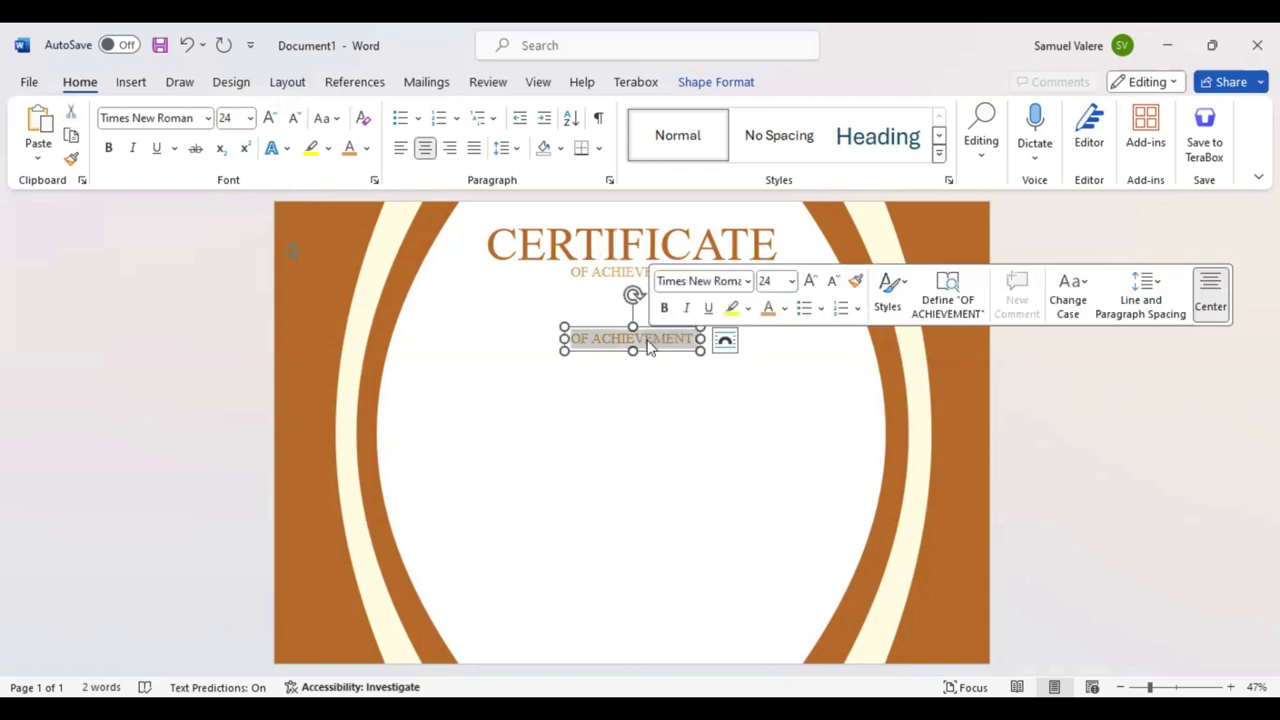
pyautogui.press('BackSpace')
pyautogui.write('his')
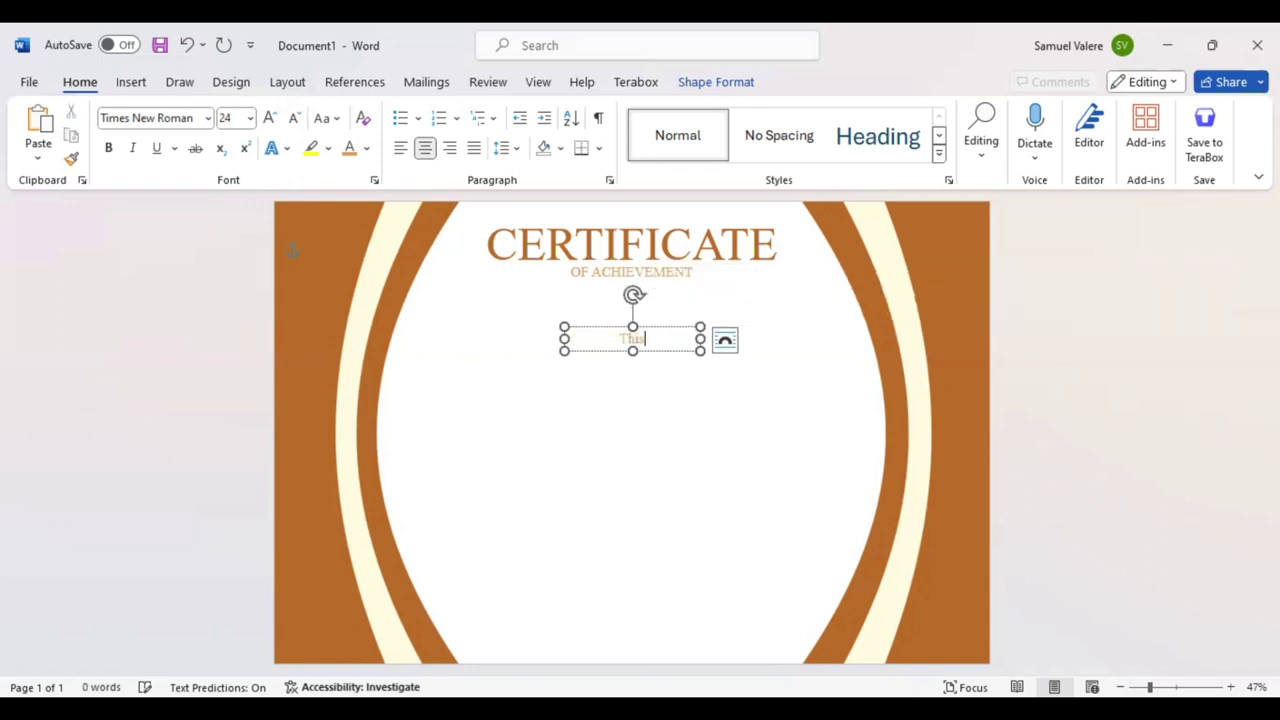
pyautogui.write(' Certificat')
pyautogui.write('e Is')
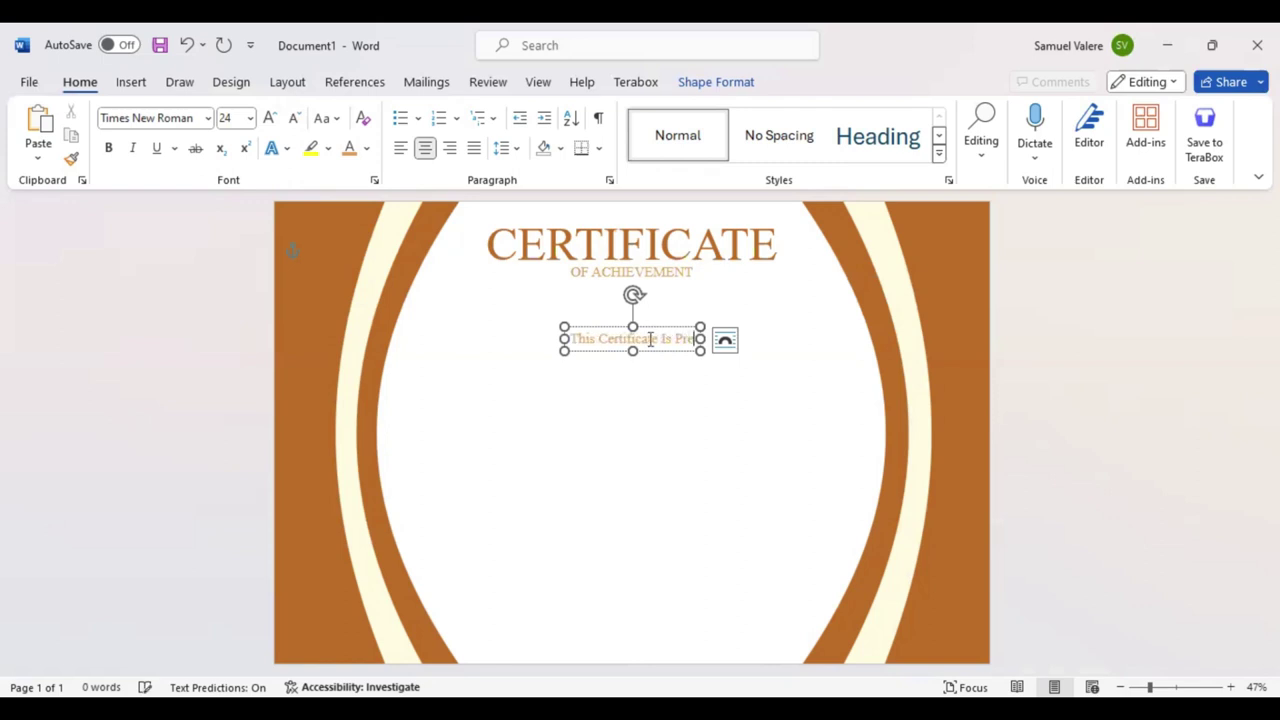
pyautogui.press('Return')
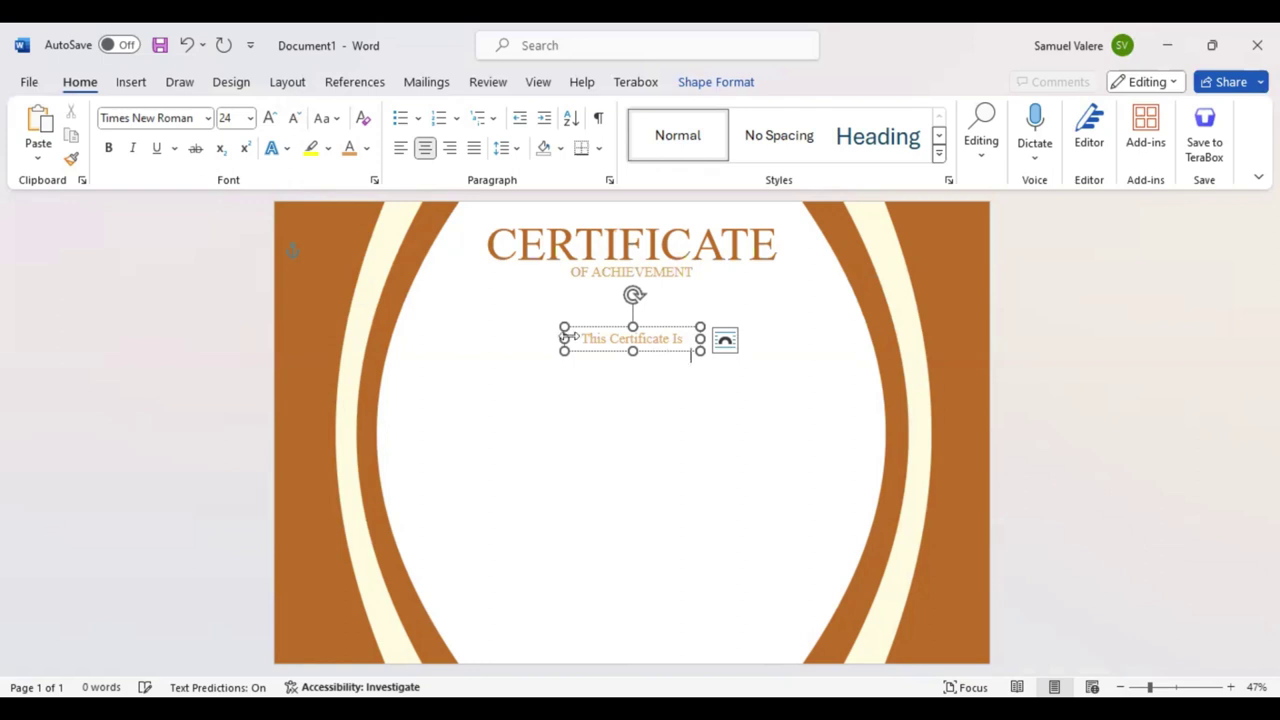
# Step: Widen the new sentence box and centre it on the page
pyautogui.moveTo(564, 339); pyautogui.dragTo(462, 339)
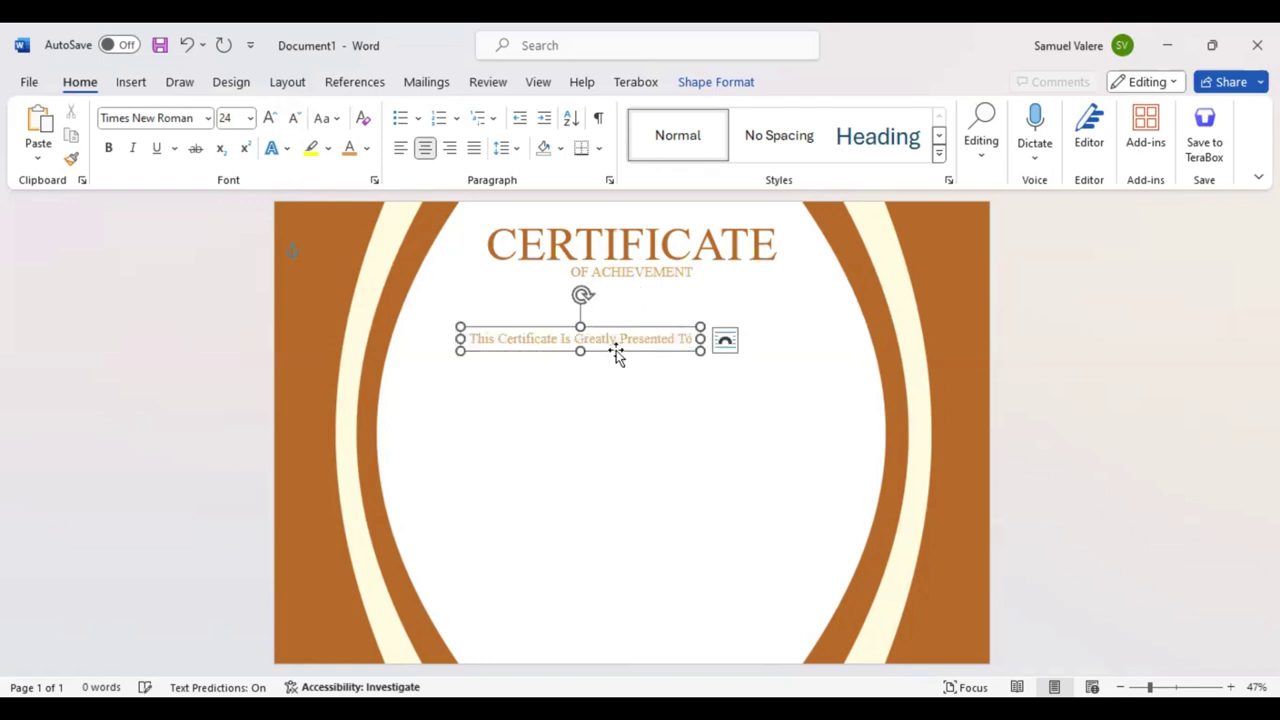
pyautogui.moveTo(616, 352); pyautogui.dragTo(668, 352)
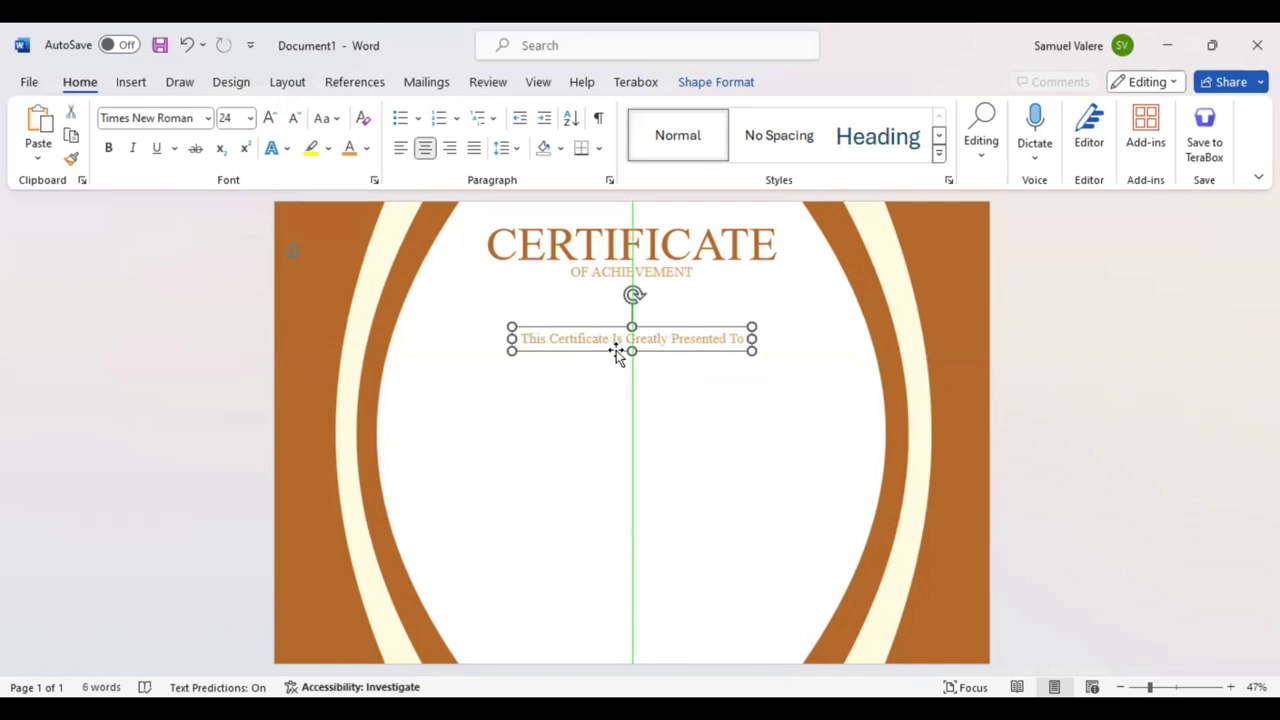
pyautogui.hotkey('ctrl', 'a')
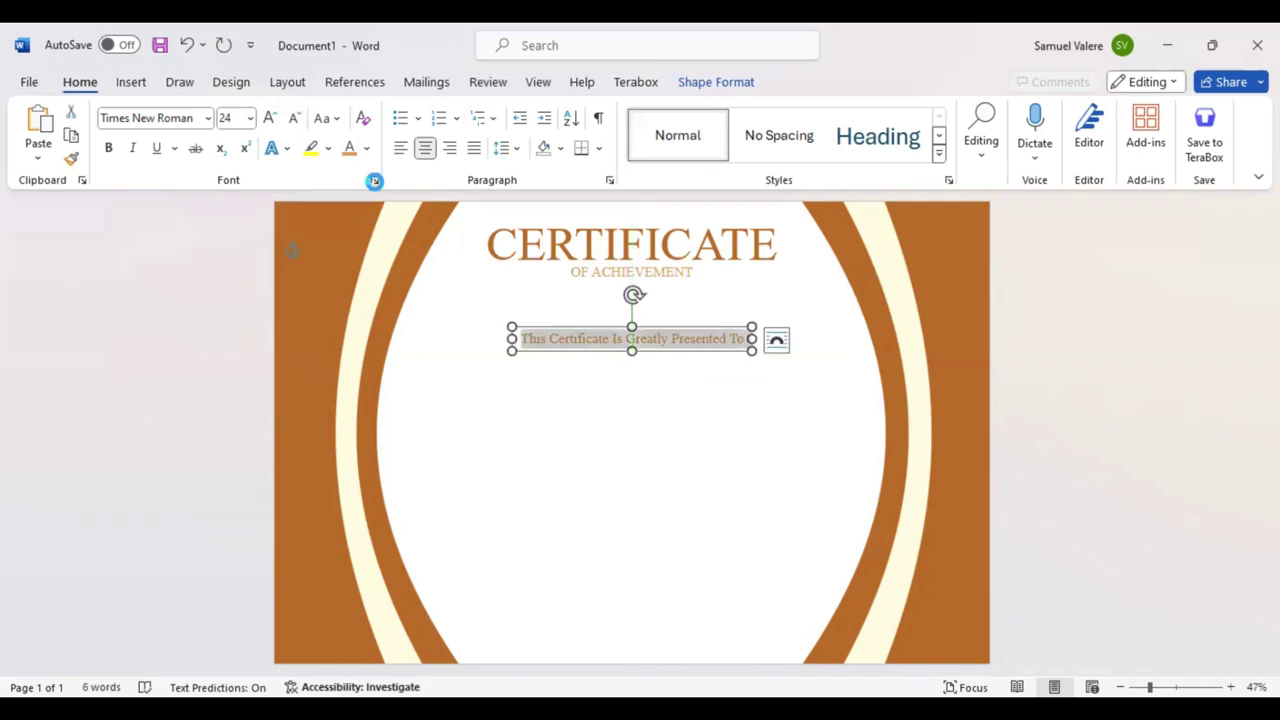
# Step: Expand the presentation line's character spacing by 4 pt in the Font dialog
pyautogui.click(374, 181)
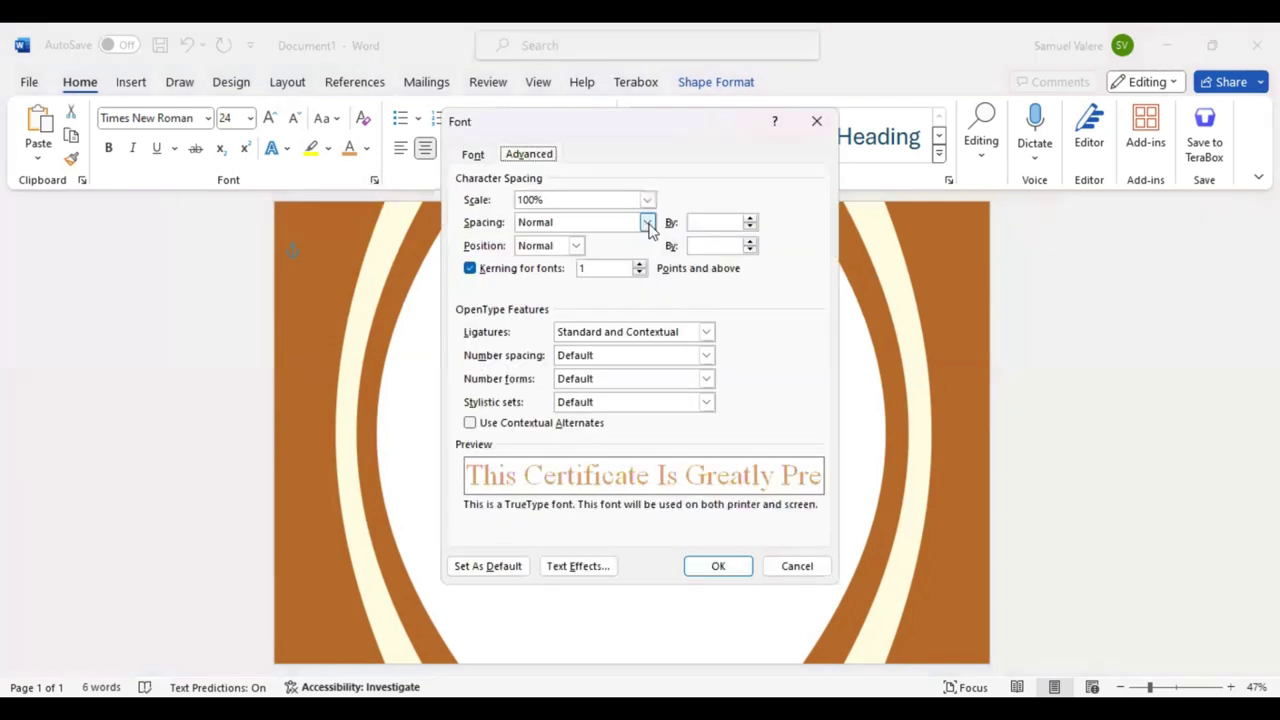
pyautogui.click(647, 222)
pyautogui.press('Down')
pyautogui.press('Return')
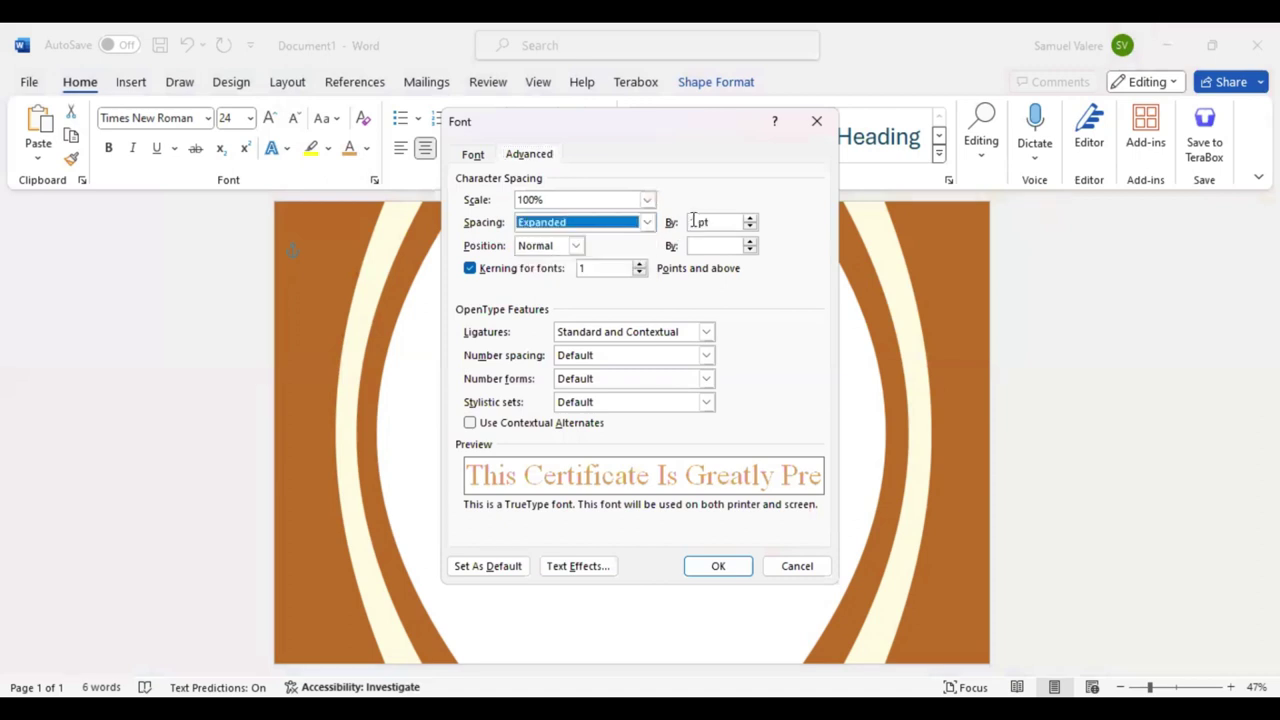
pyautogui.click(694, 222)
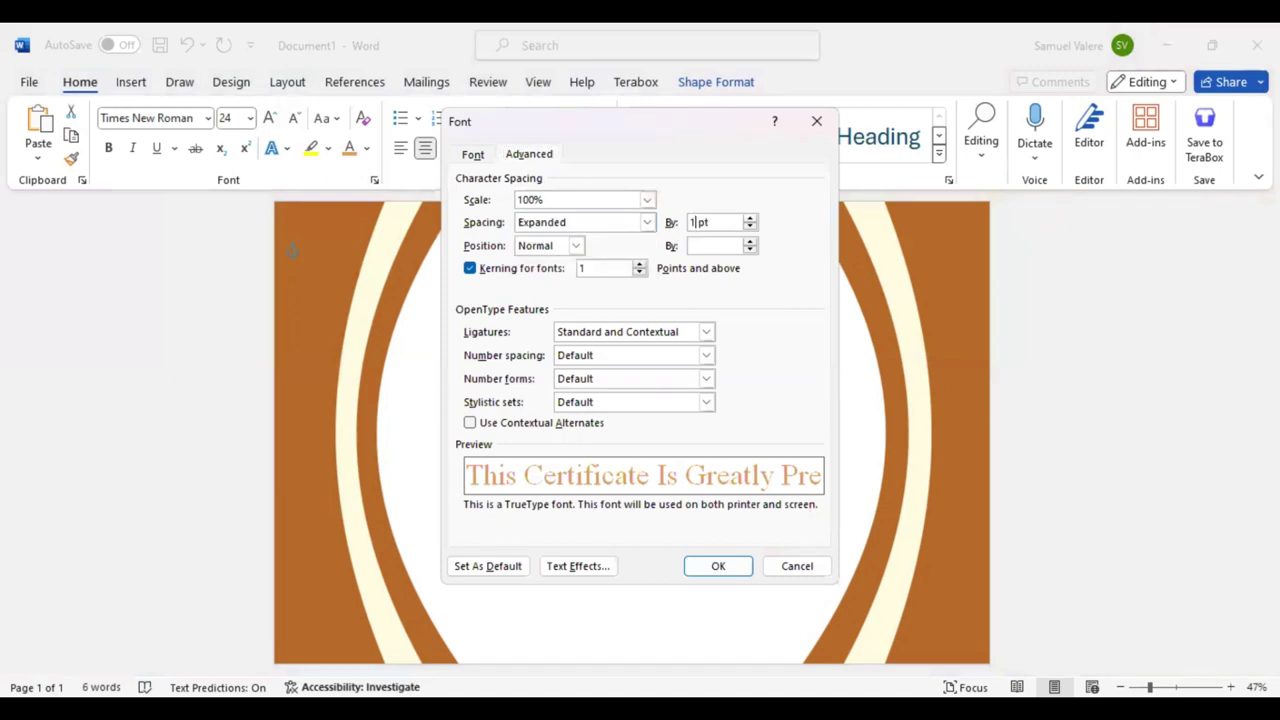
pyautogui.press('BackSpace')
pyautogui.write('4')
pyautogui.press('Return')
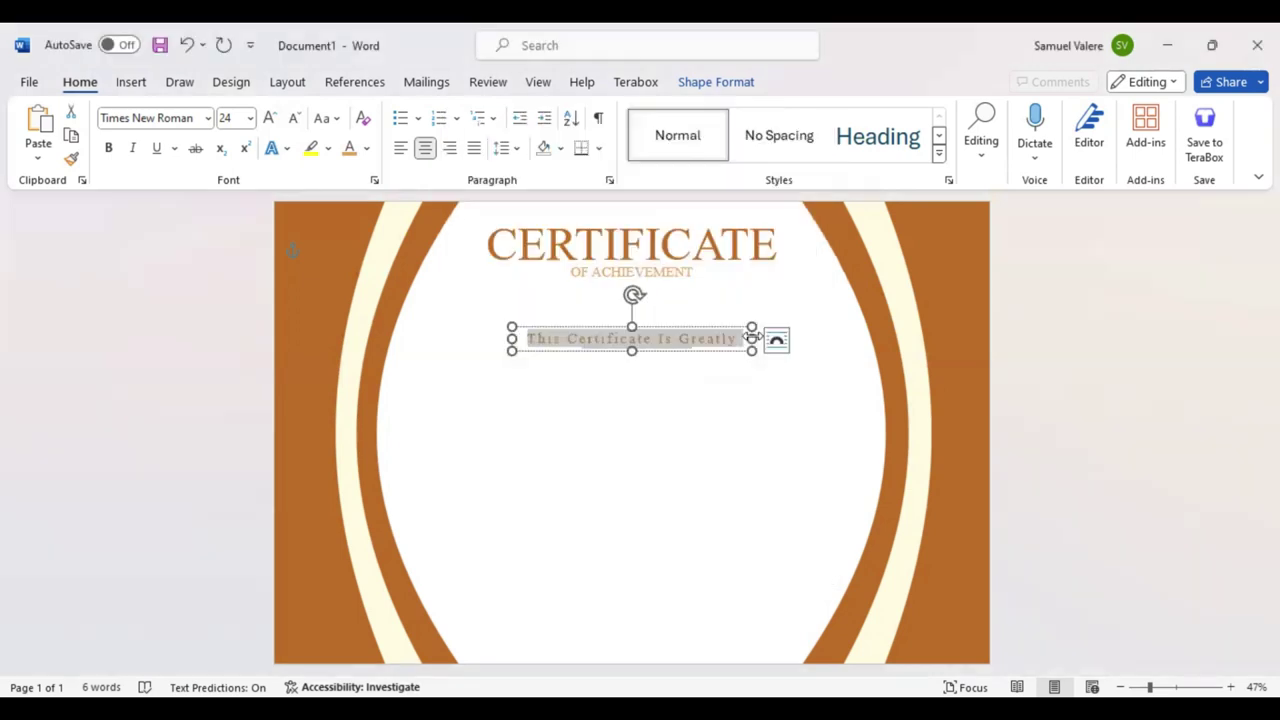
# Step: Recentre the presentation line's text box on the page
pyautogui.click(492, 338)
pyautogui.write('Presented To')
pyautogui.moveTo(492, 338); pyautogui.dragTo(492, 337)
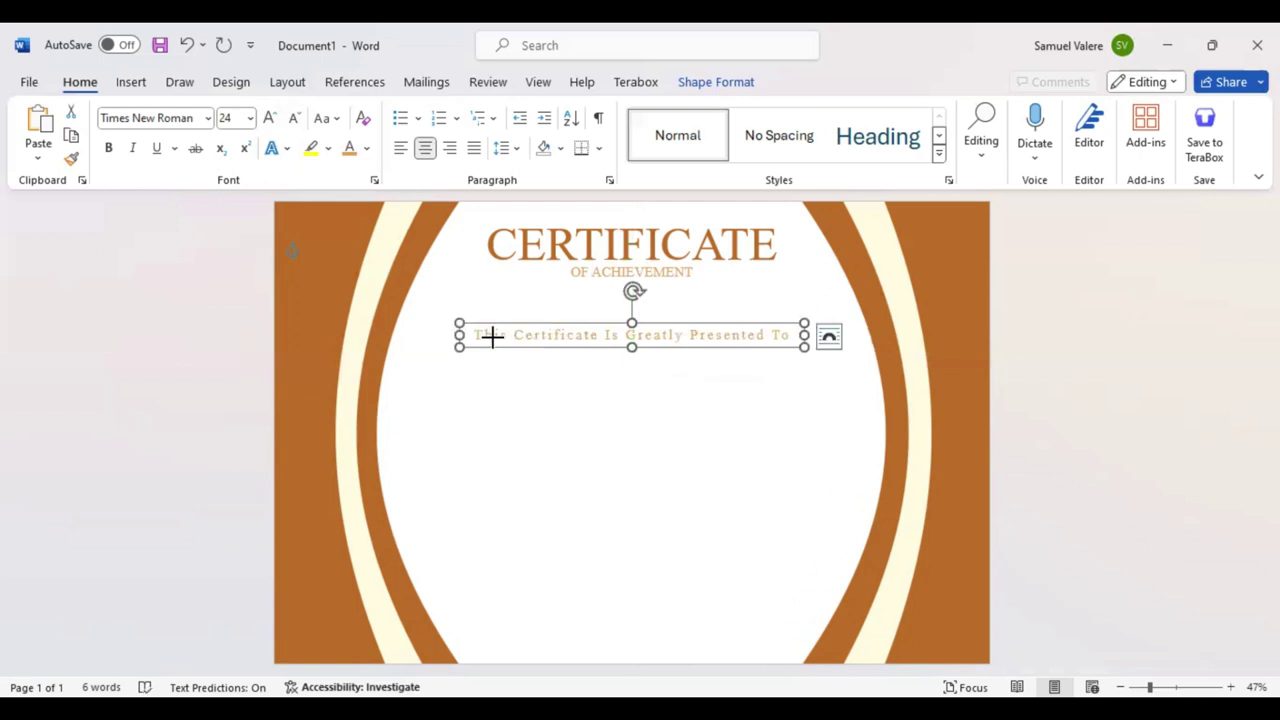
pyautogui.press('Tab')
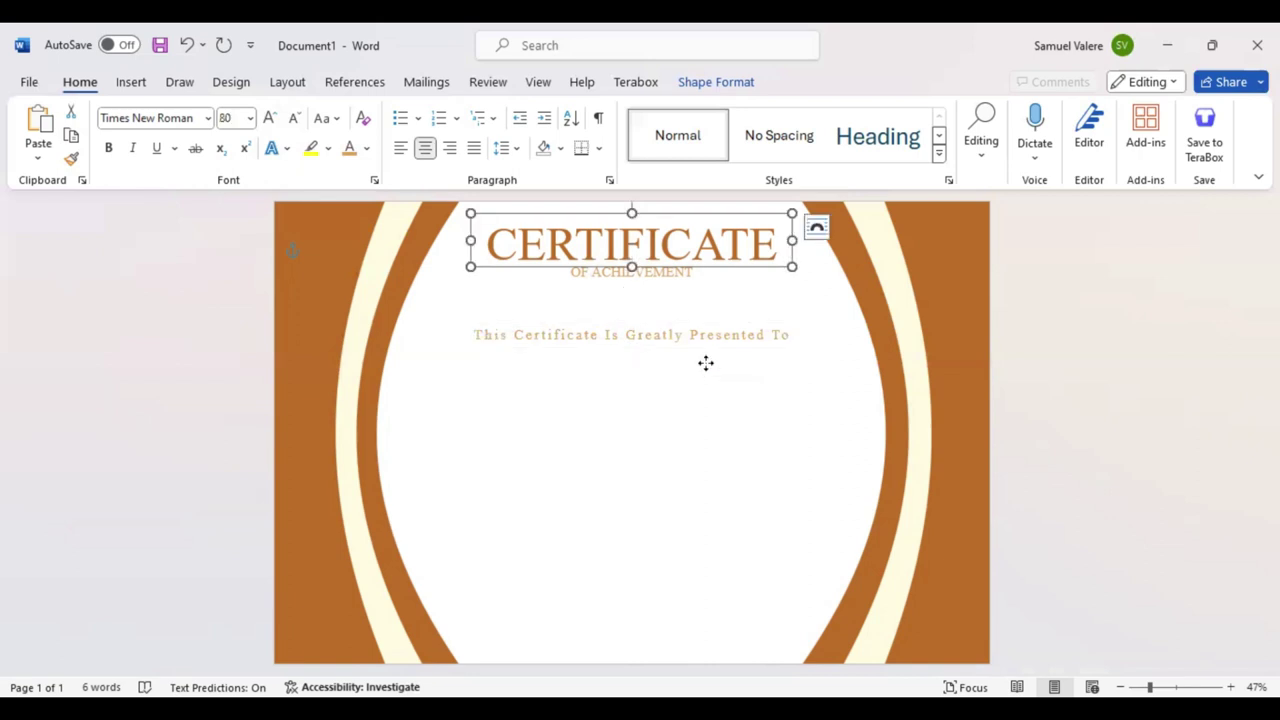
# Step: Duplicate the CERTIFICATE title box below the presentation line and type the recipient's full name
pyautogui.hotkey('ctrl', 'c')
pyautogui.hotkey('ctrl', 'v')
pyautogui.moveTo(704, 393); pyautogui.dragTo(725, 397)
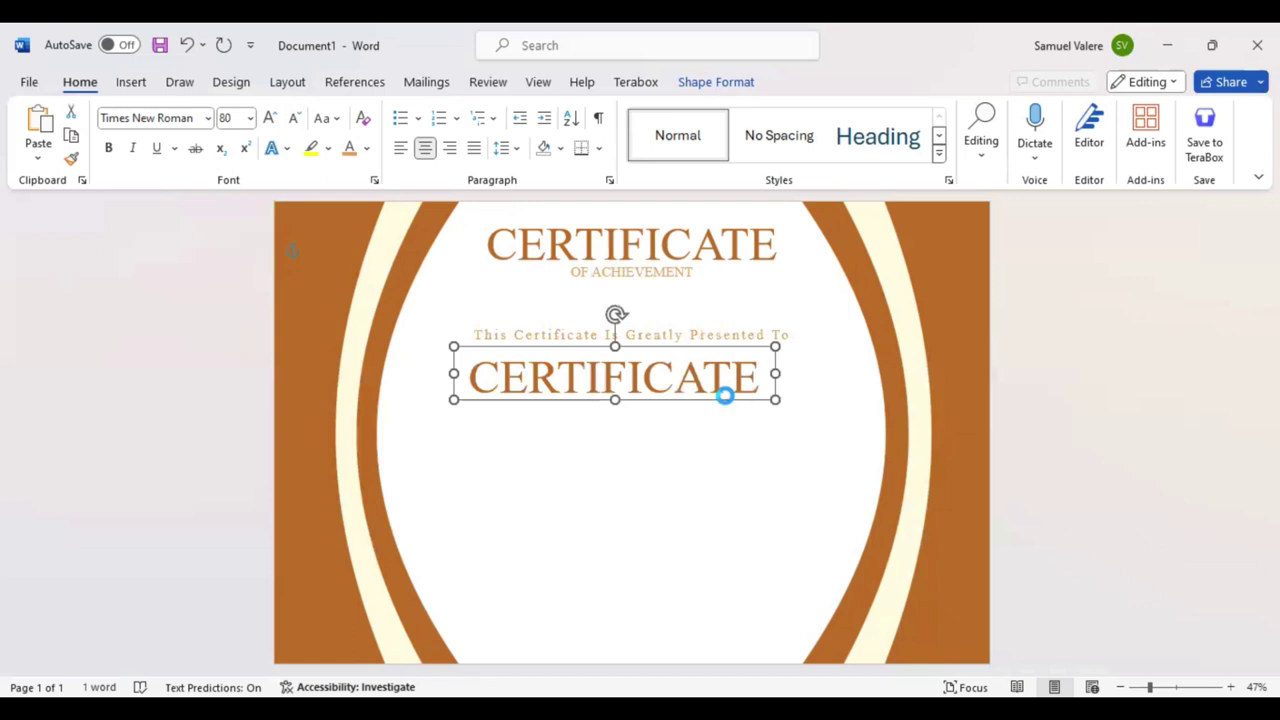
pyautogui.doubleClick(725, 396)
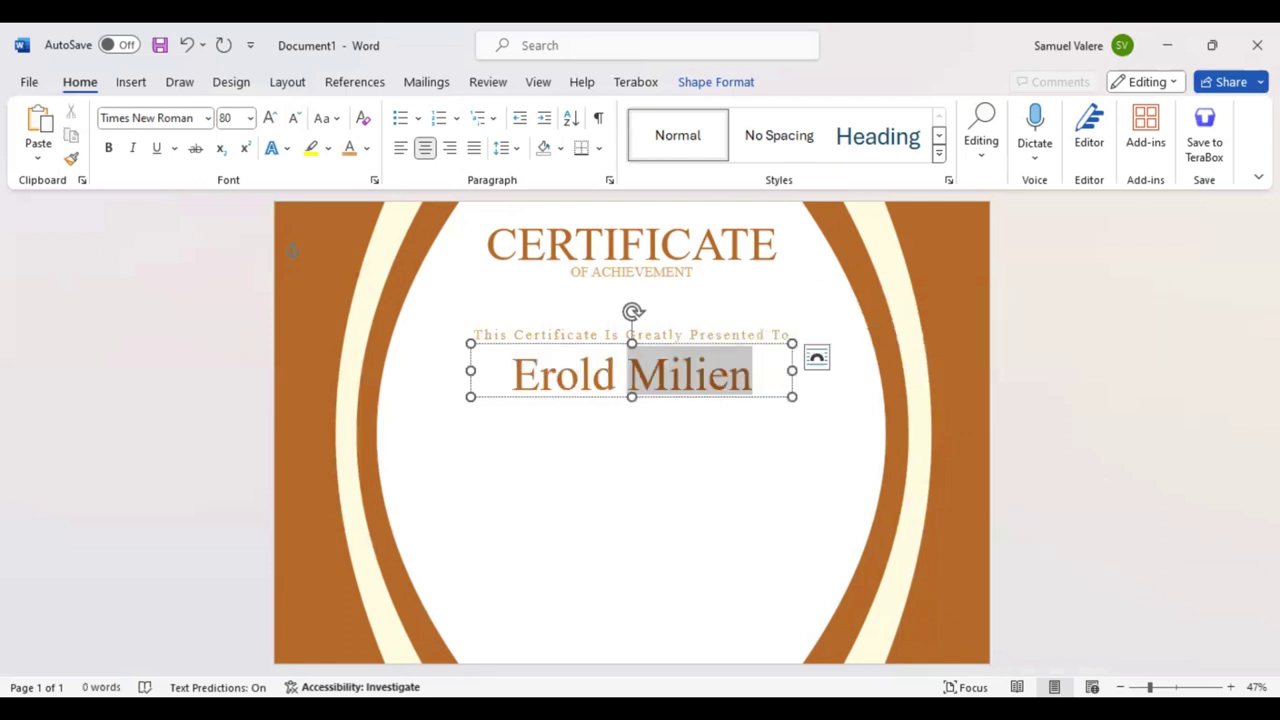
pyautogui.write('Erold Milien')
# Step: Format the name in Harrington at size 100 with a dark recent font colour
pyautogui.hotkey('ctrl', 'a')
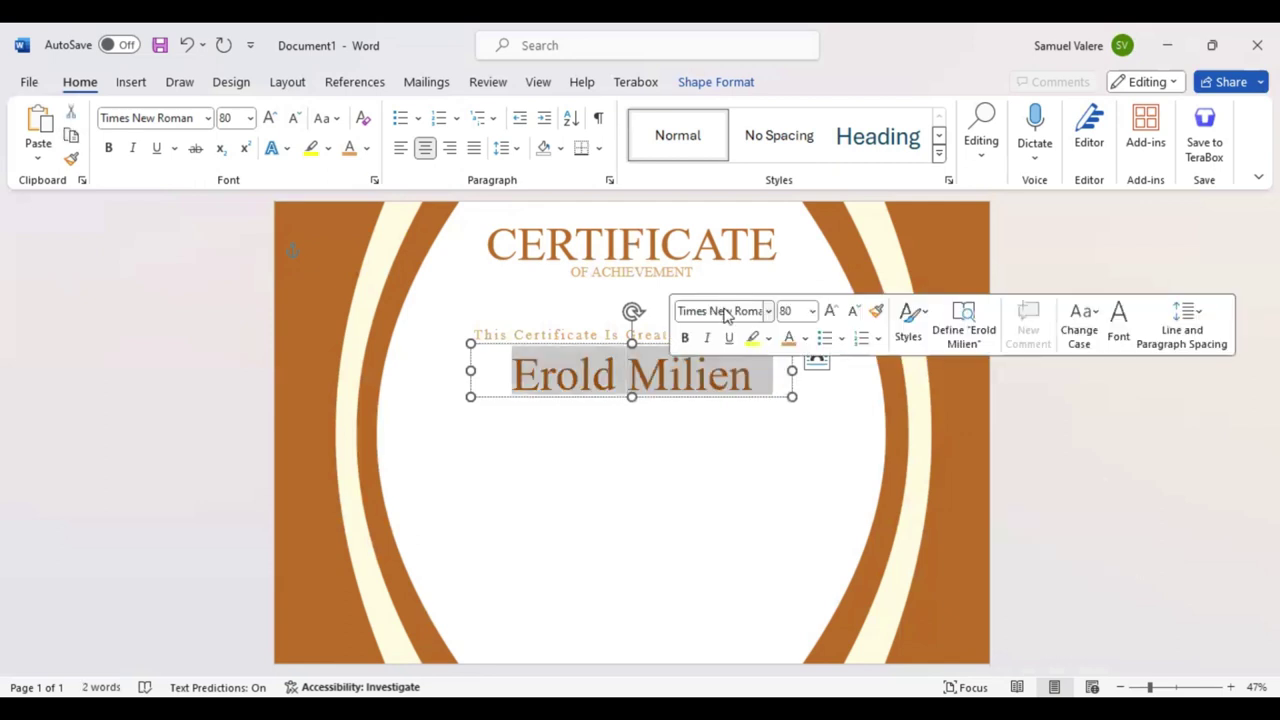
pyautogui.click(725, 310)
pyautogui.write('Harrington')
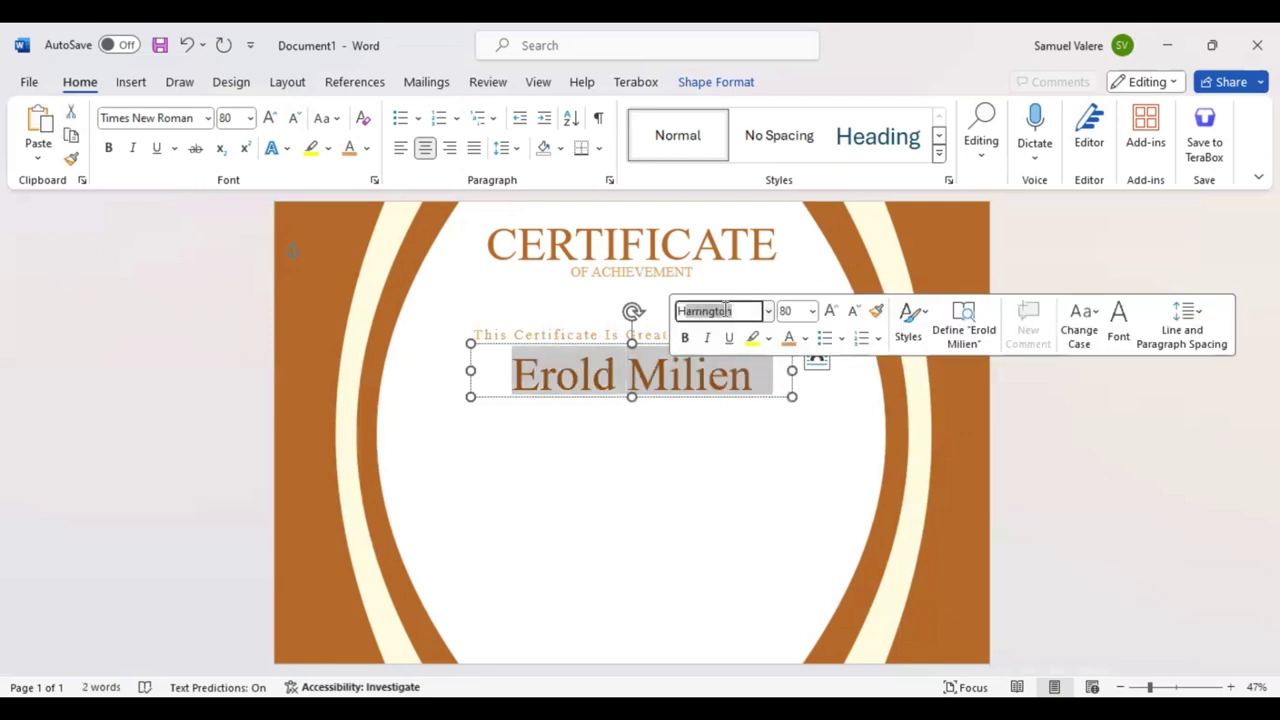
pyautogui.press('Return')
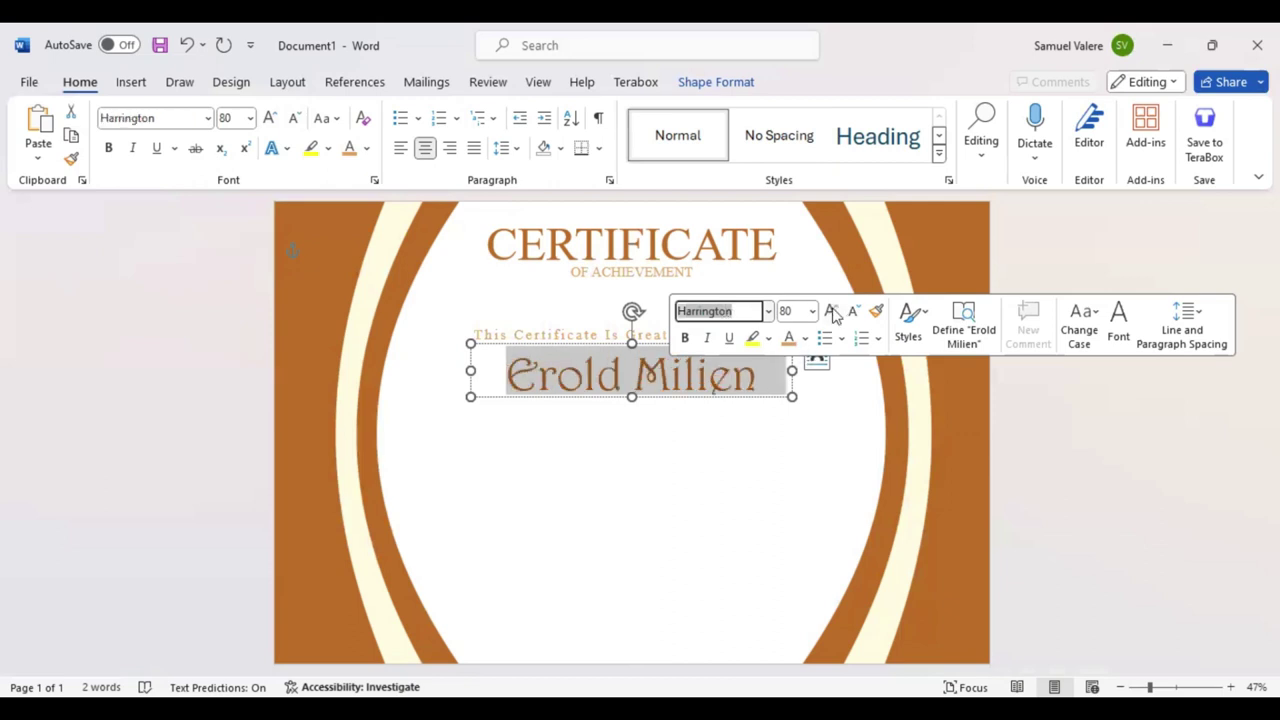
pyautogui.doubleClick(830, 312)
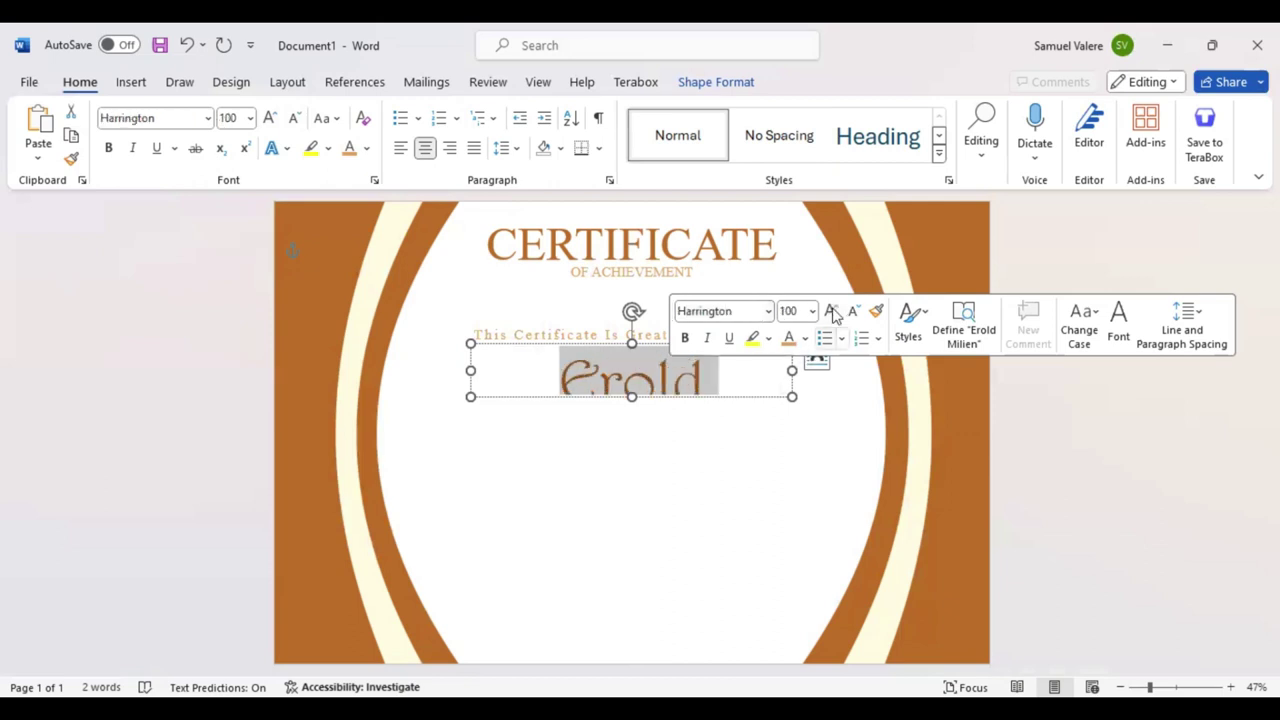
pyautogui.click(804, 338)
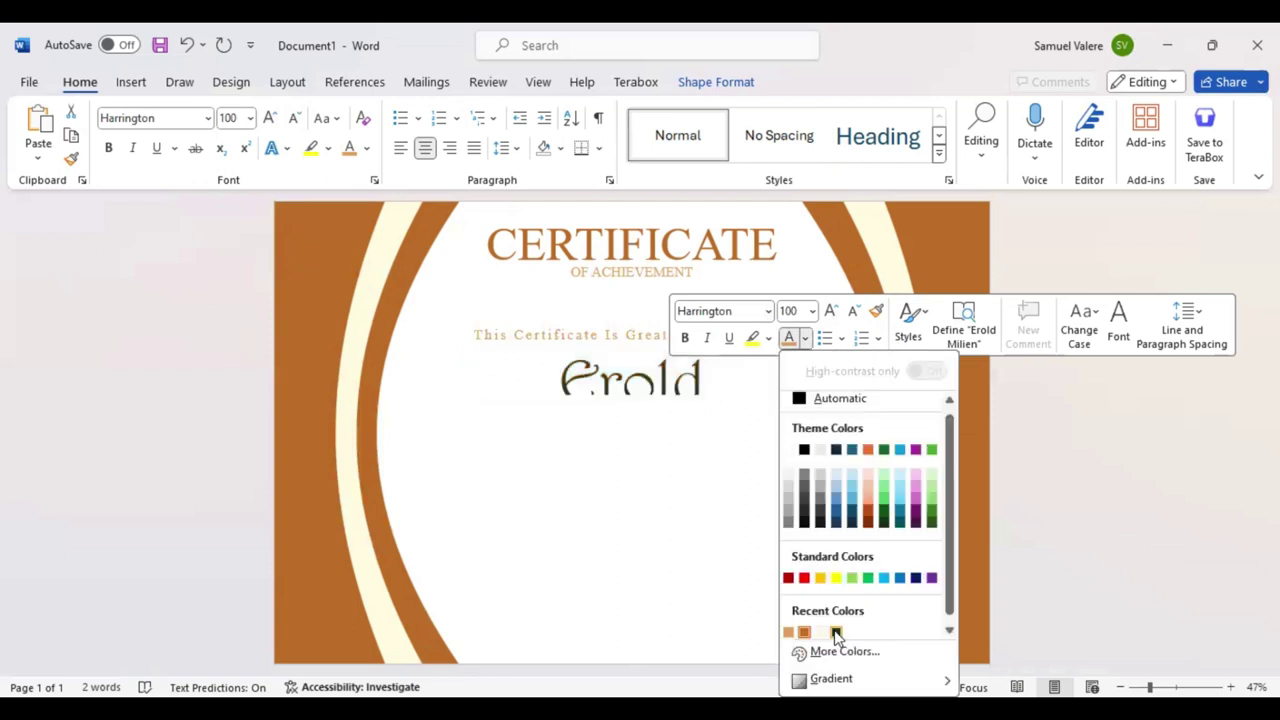
pyautogui.click(426, 369)
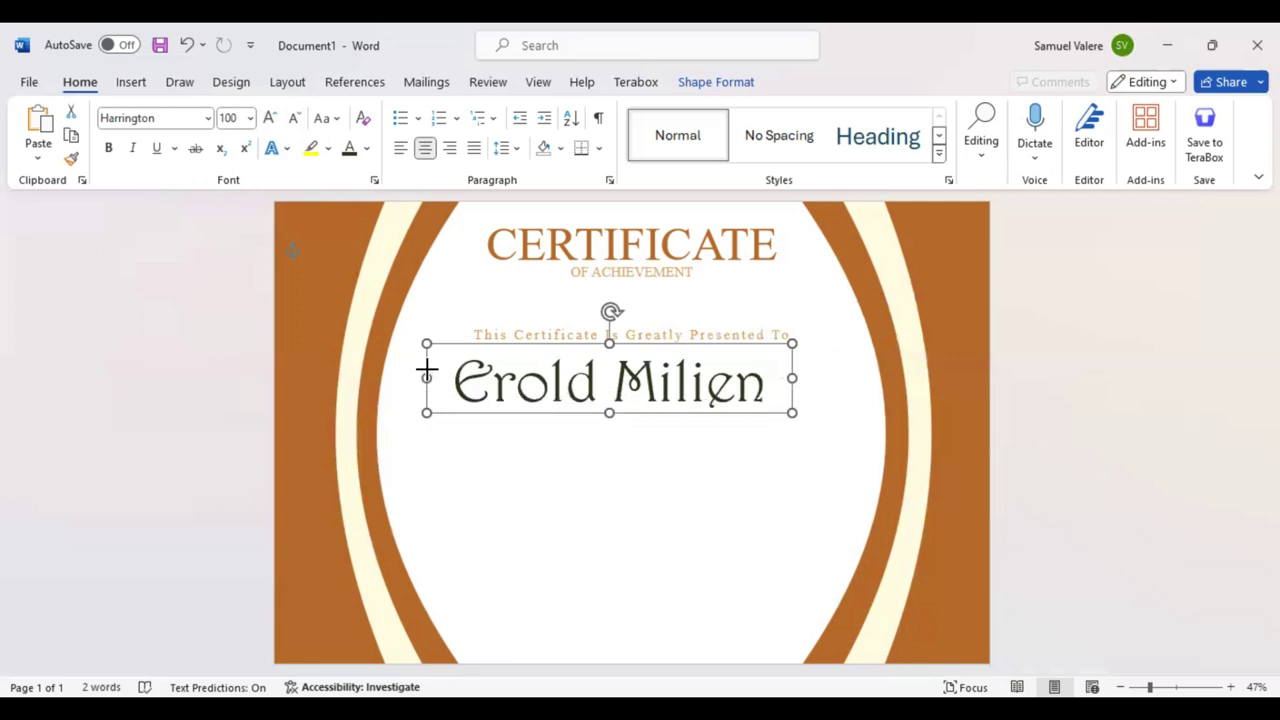
pyautogui.hotkey('ctrl', 'z')
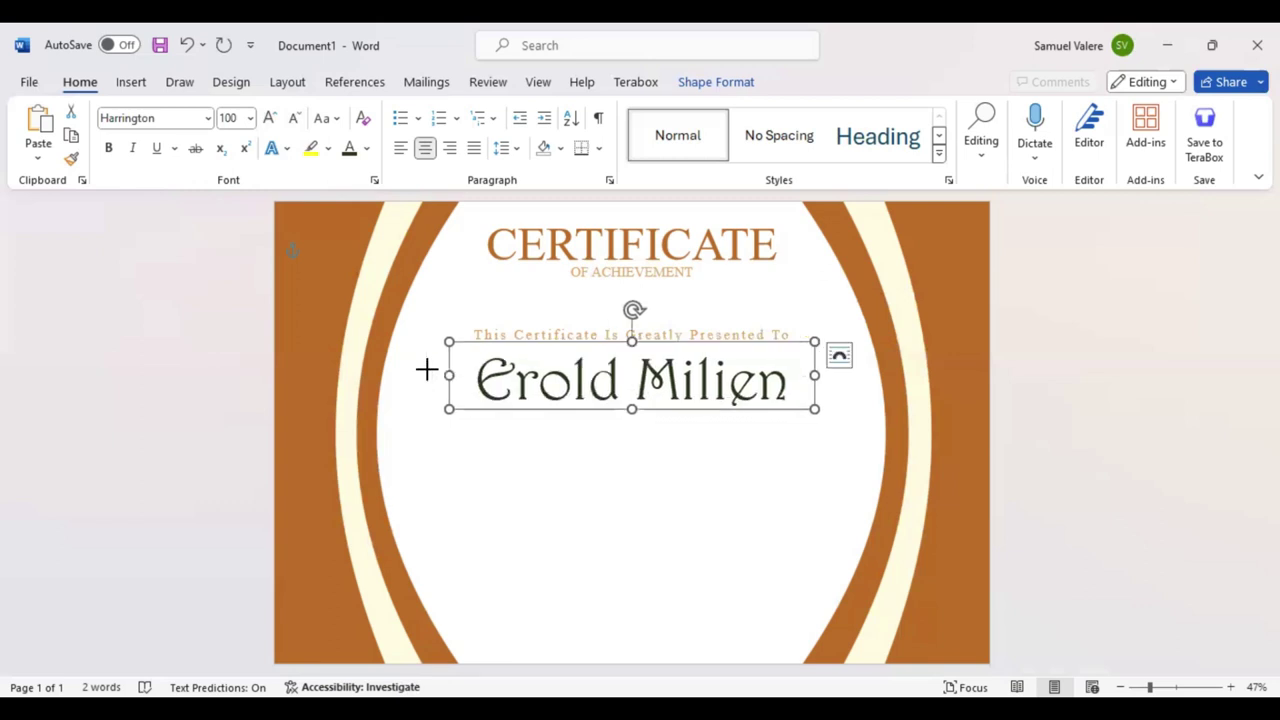
# Step: Copy the OF ACHIEVEMENT box below the name and paste in the appreciation paragraph
pyautogui.click(661, 285)
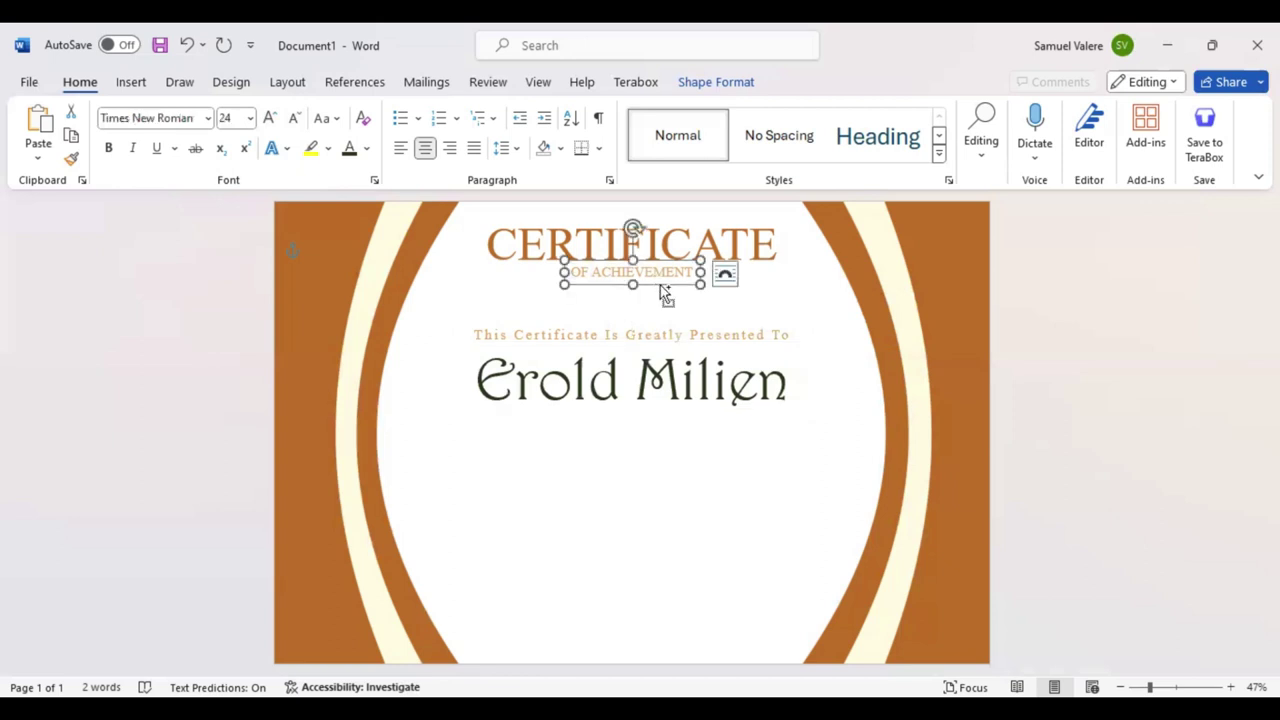
pyautogui.moveTo(657, 281); pyautogui.dragTo(643, 453)
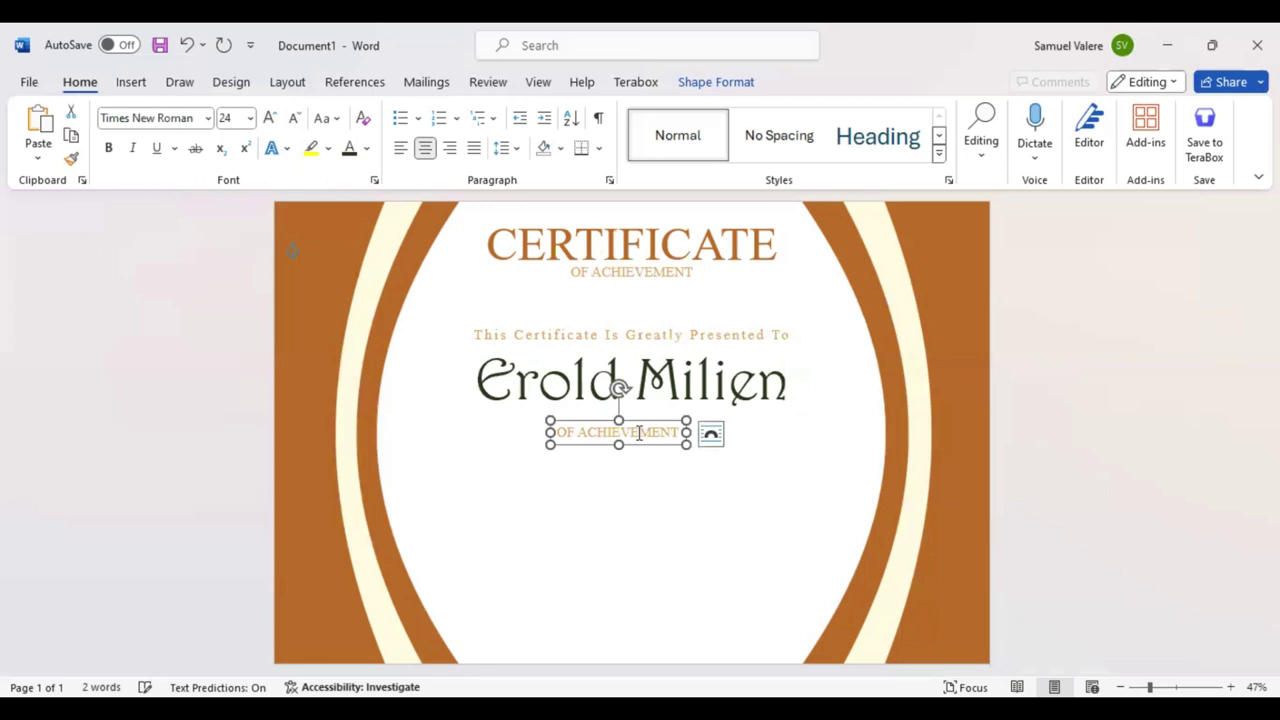
pyautogui.rightClick(600, 432)
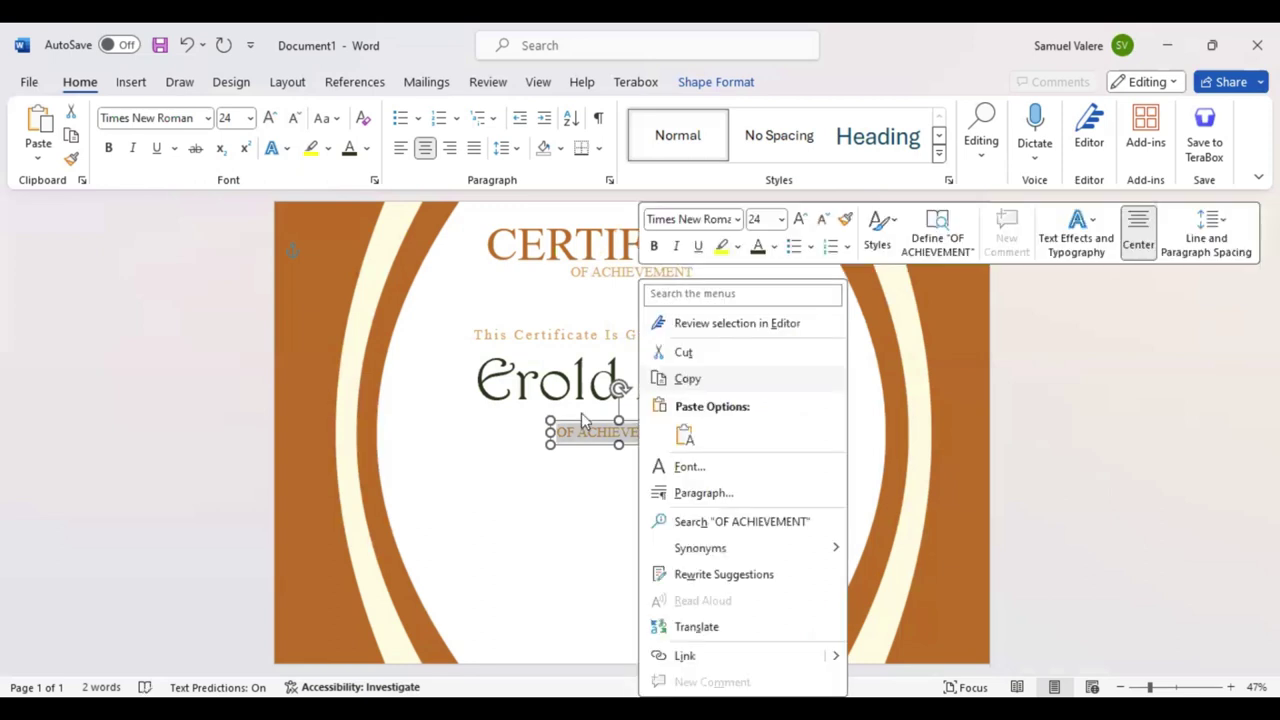
pyautogui.press('Escape')
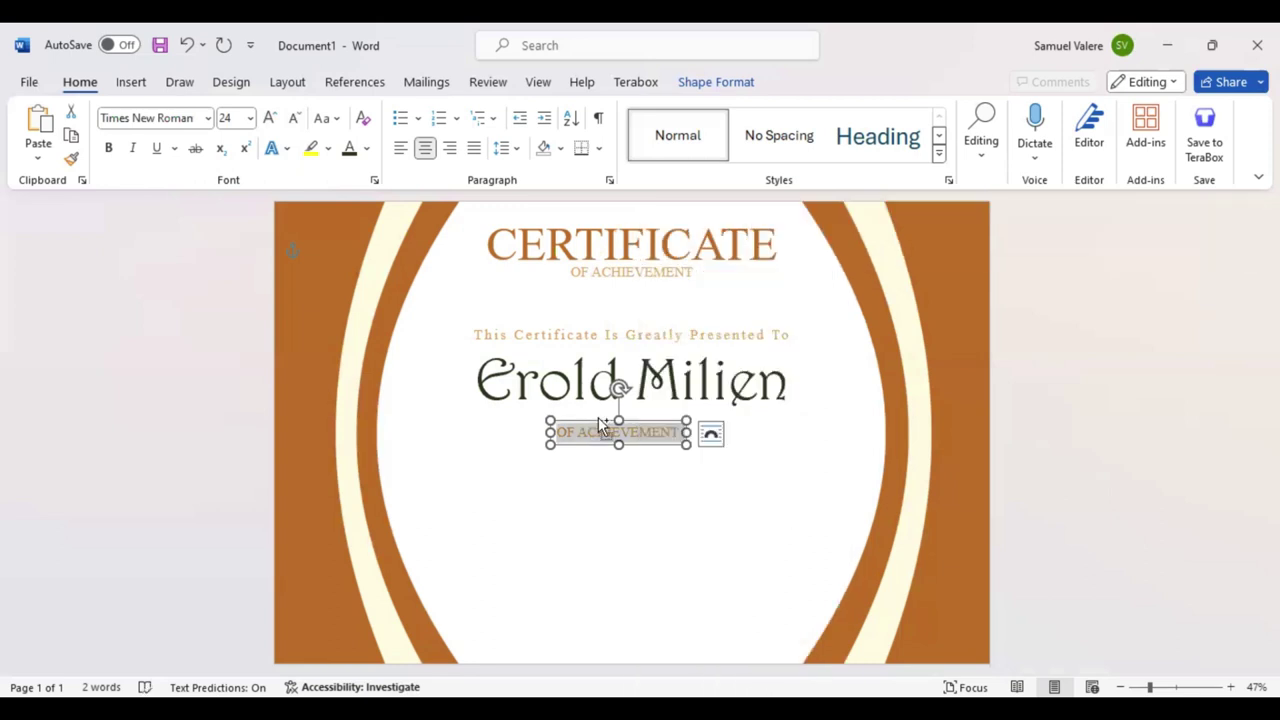
pyautogui.write('In honor of your')
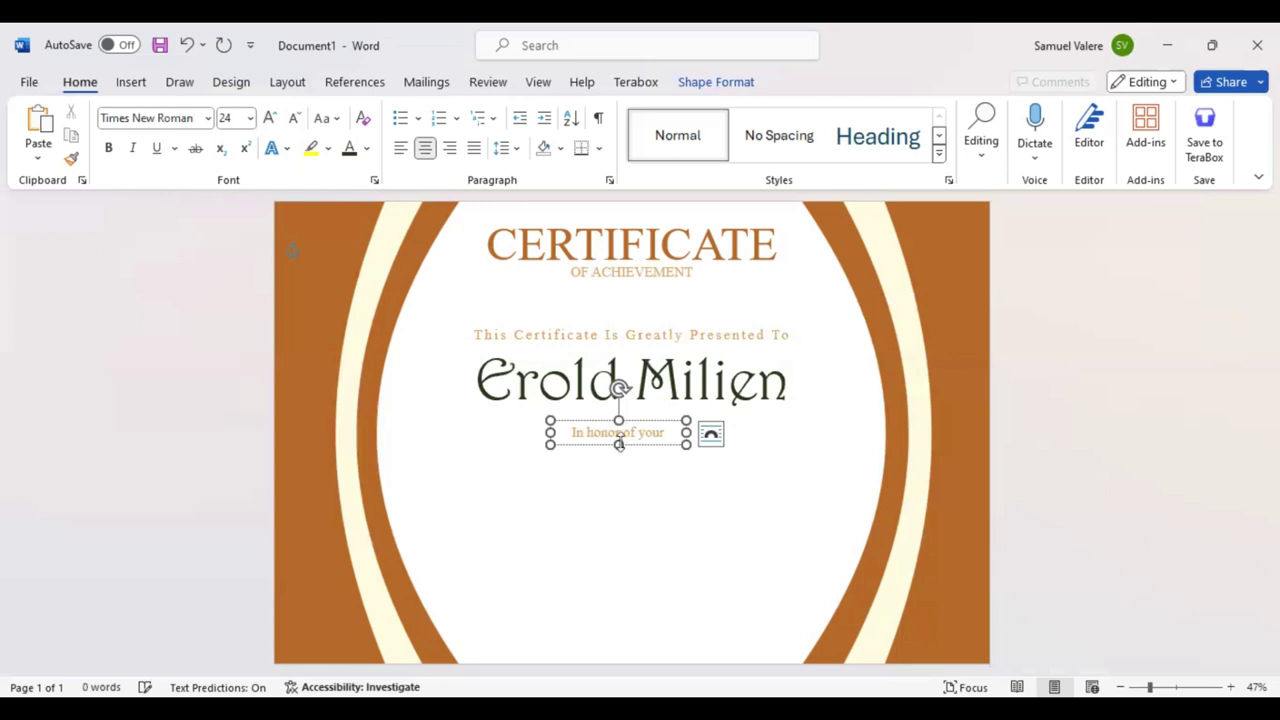
# Step: Enlarge and widen the paragraph box so the full text shows, then centre it on the page
pyautogui.moveTo(620, 445); pyautogui.dragTo(620, 535)
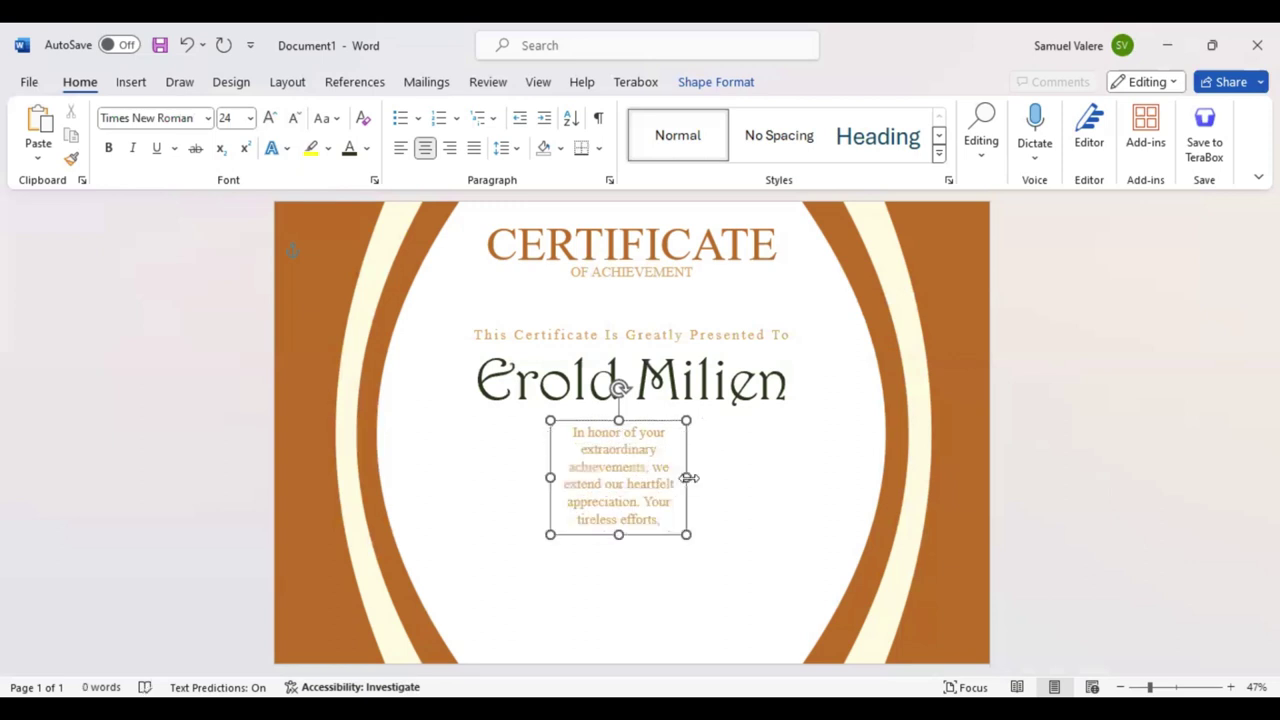
pyautogui.moveTo(688, 478); pyautogui.dragTo(832, 478)
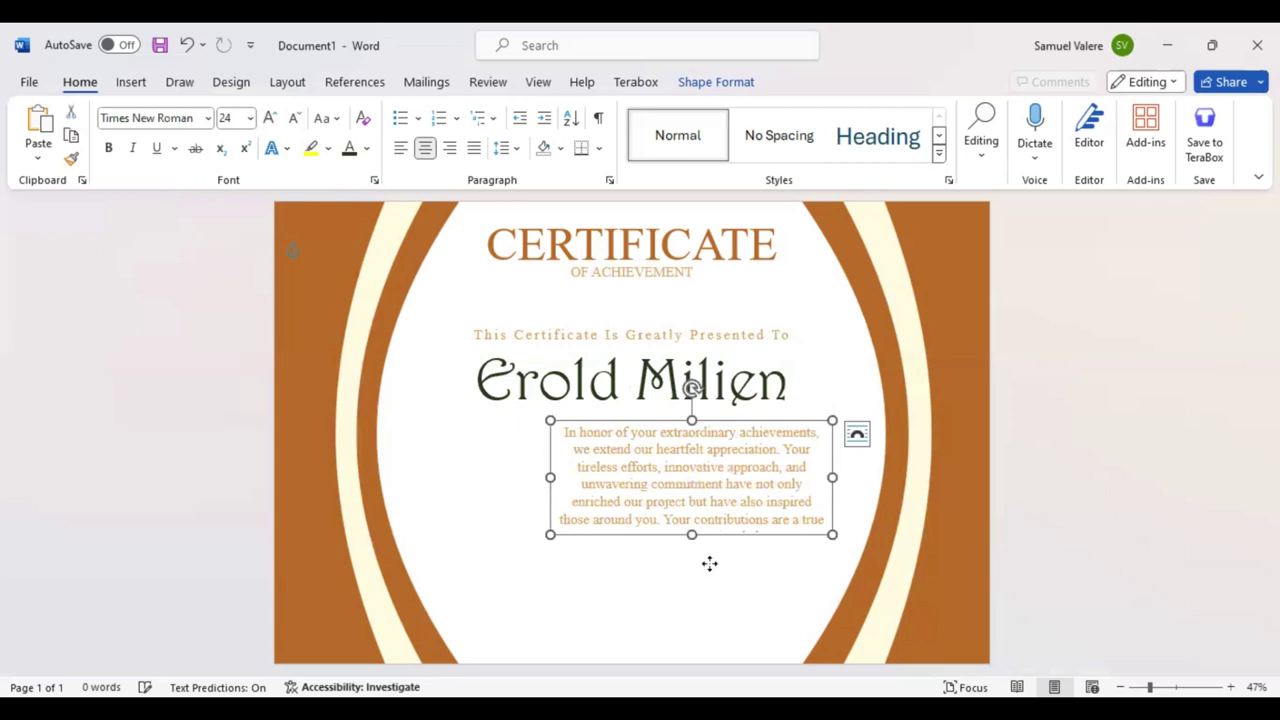
pyautogui.moveTo(709, 563); pyautogui.dragTo(650, 565)
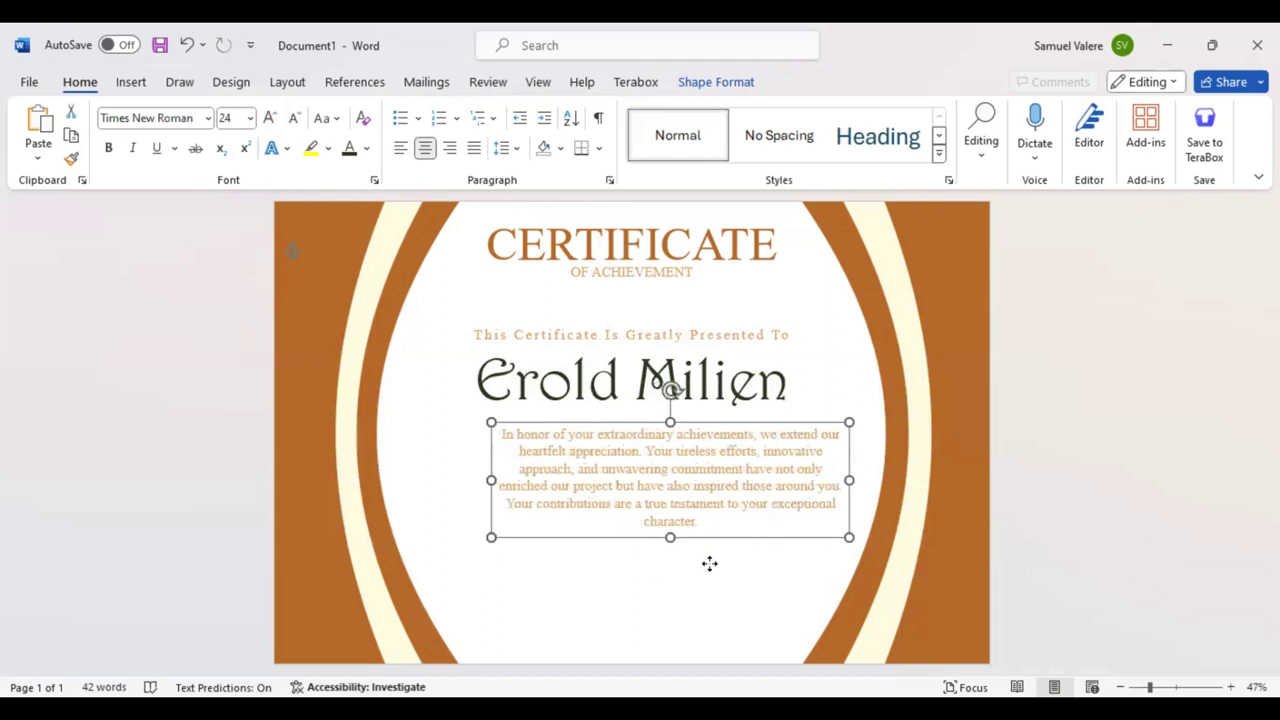
pyautogui.press('Left')
pyautogui.press('Left')
pyautogui.press('Left')
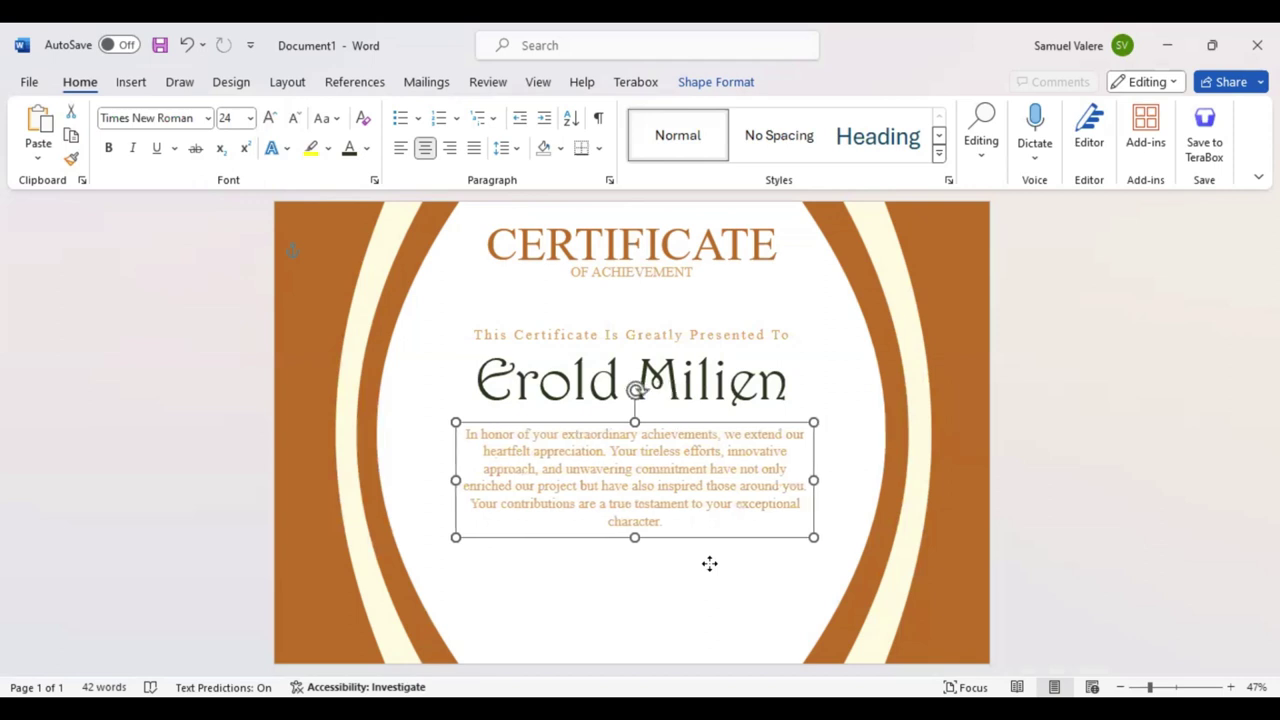
pyautogui.press('Left')
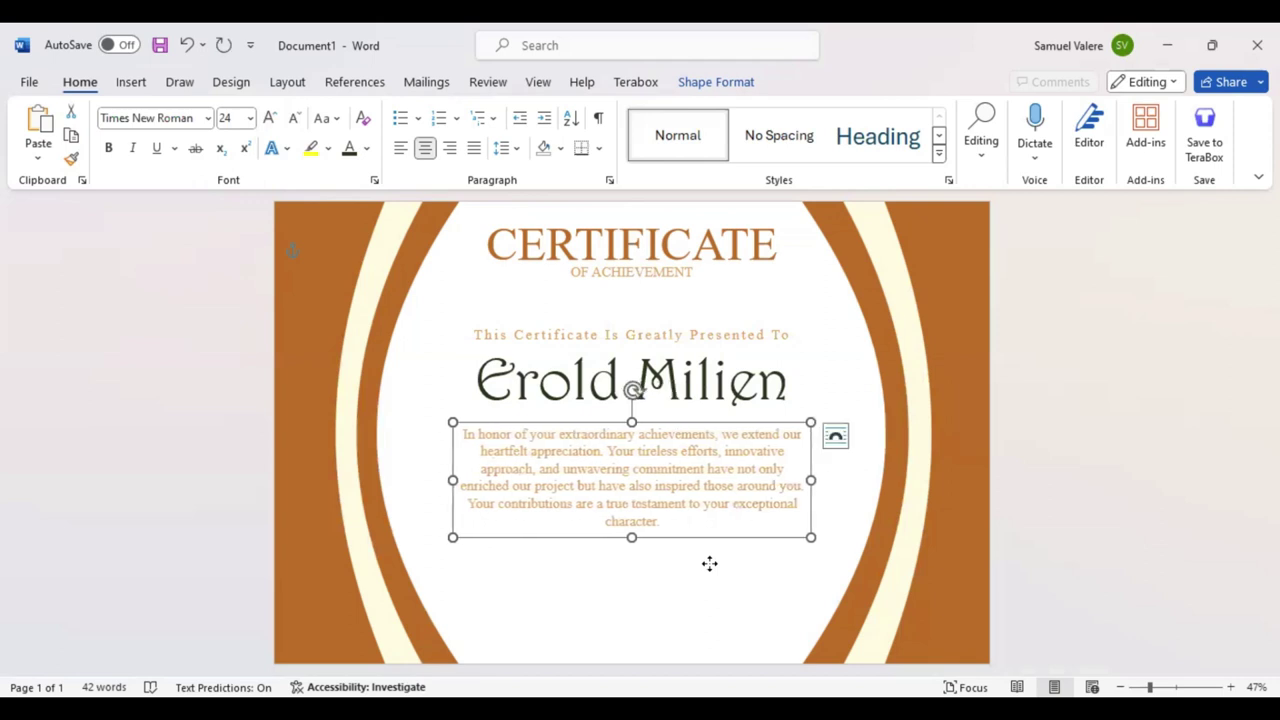
pyautogui.click(728, 612)
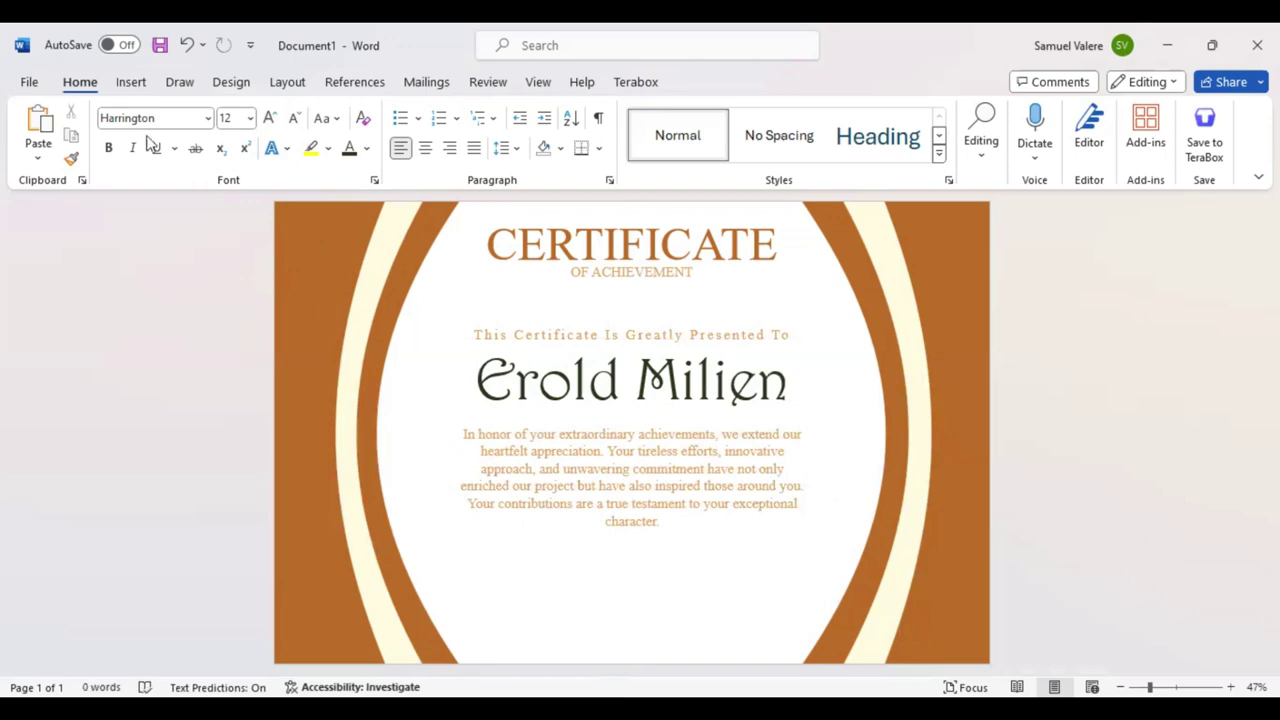
pyautogui.click(130, 84)
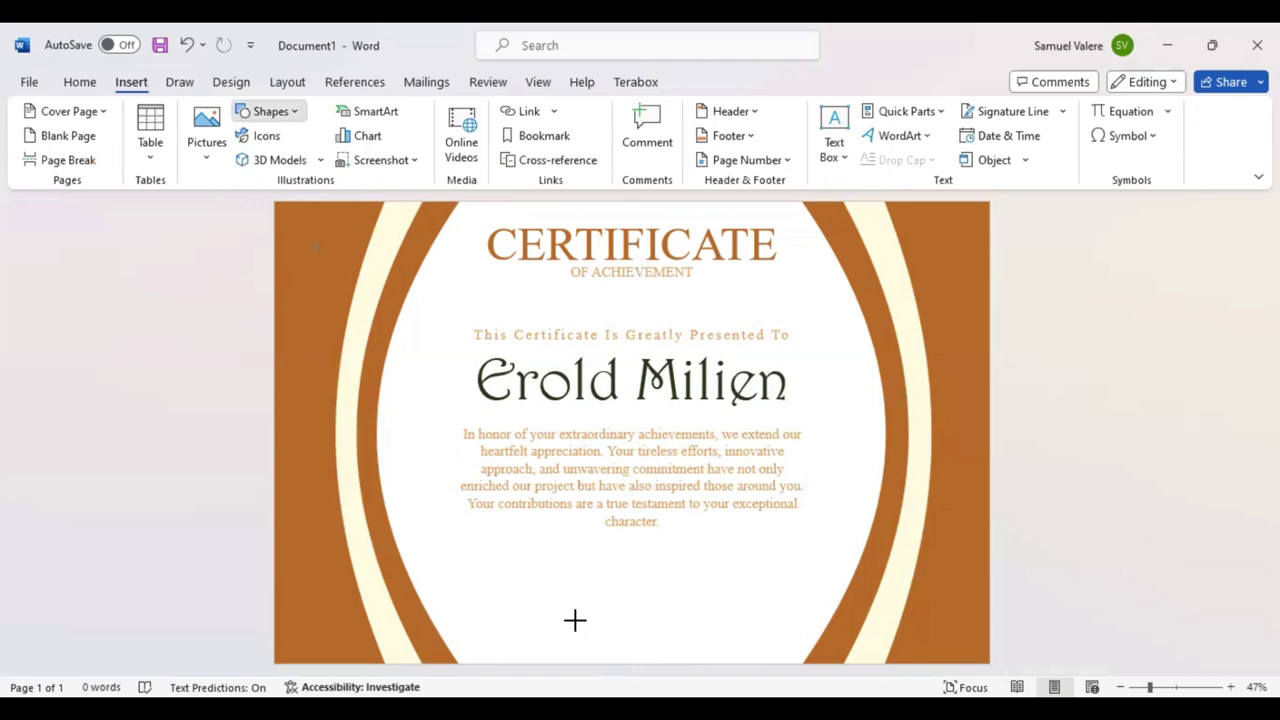
# Step: Draw a small text box near the bottom left reading 'Date', centred in its box
pyautogui.moveTo(468, 590); pyautogui.dragTo(575, 620)
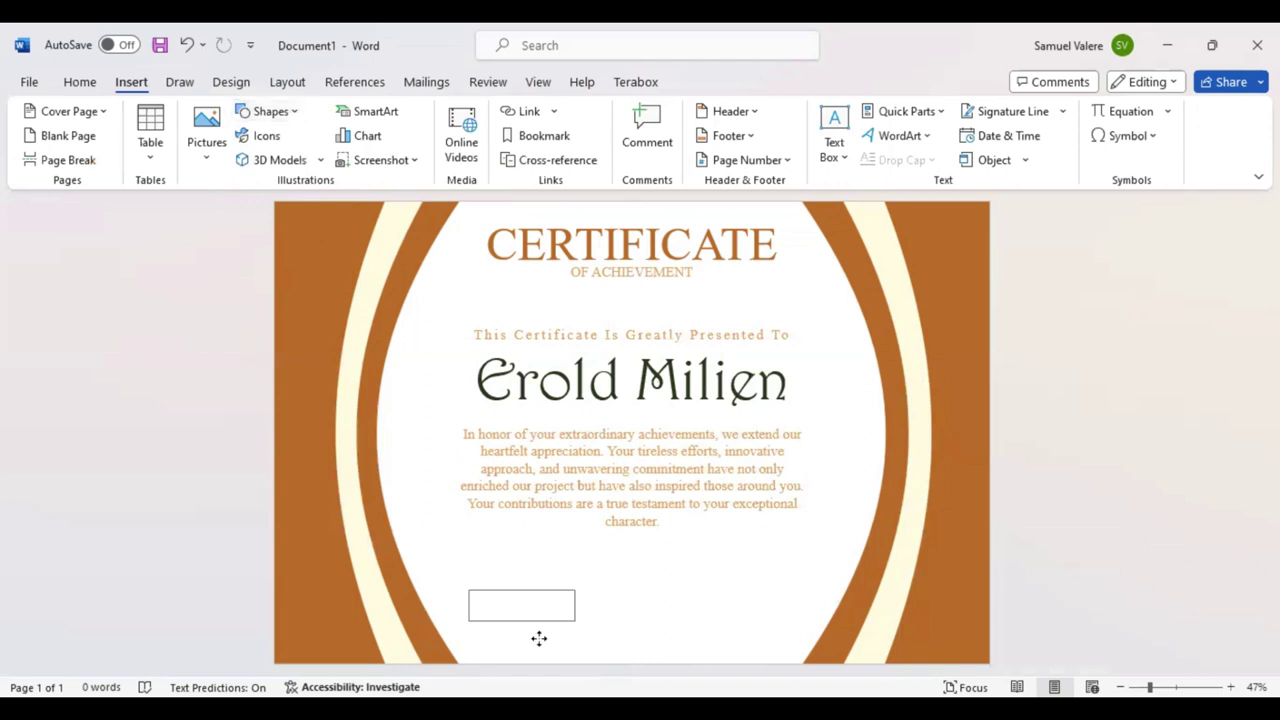
pyautogui.moveTo(539, 638); pyautogui.dragTo(519, 631)
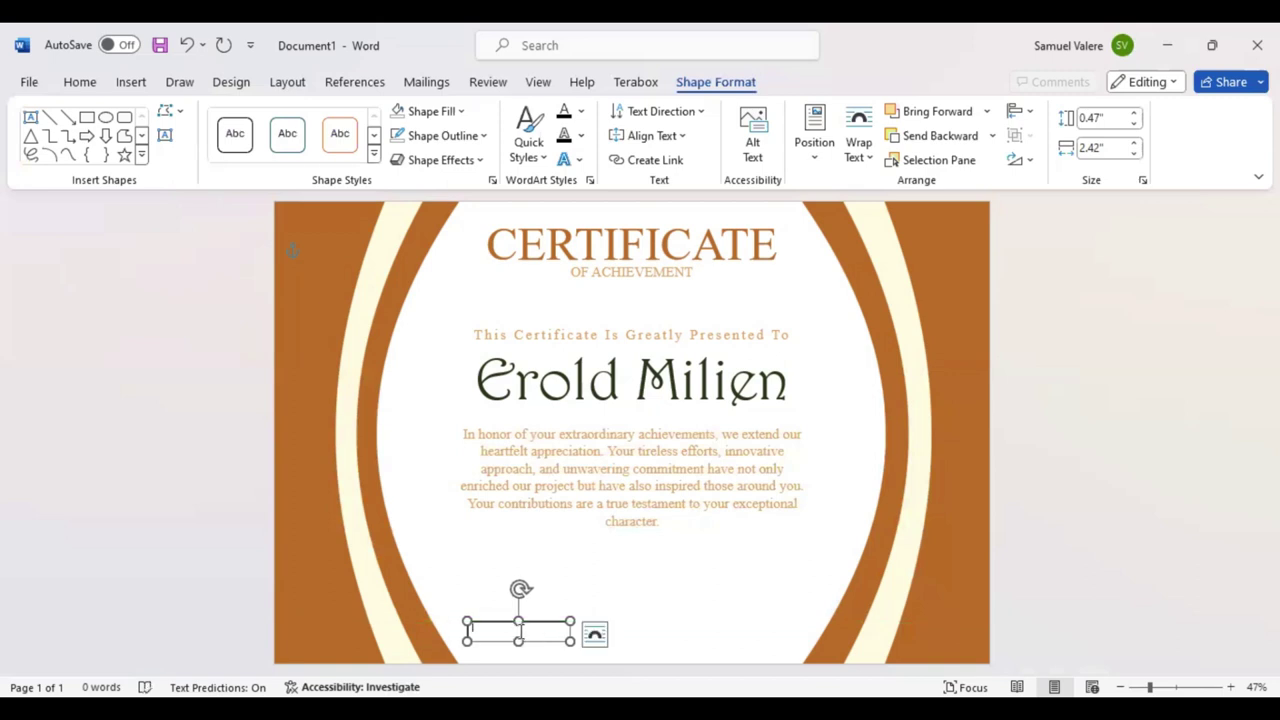
pyautogui.write('Date')
pyautogui.doubleClick(467, 628)
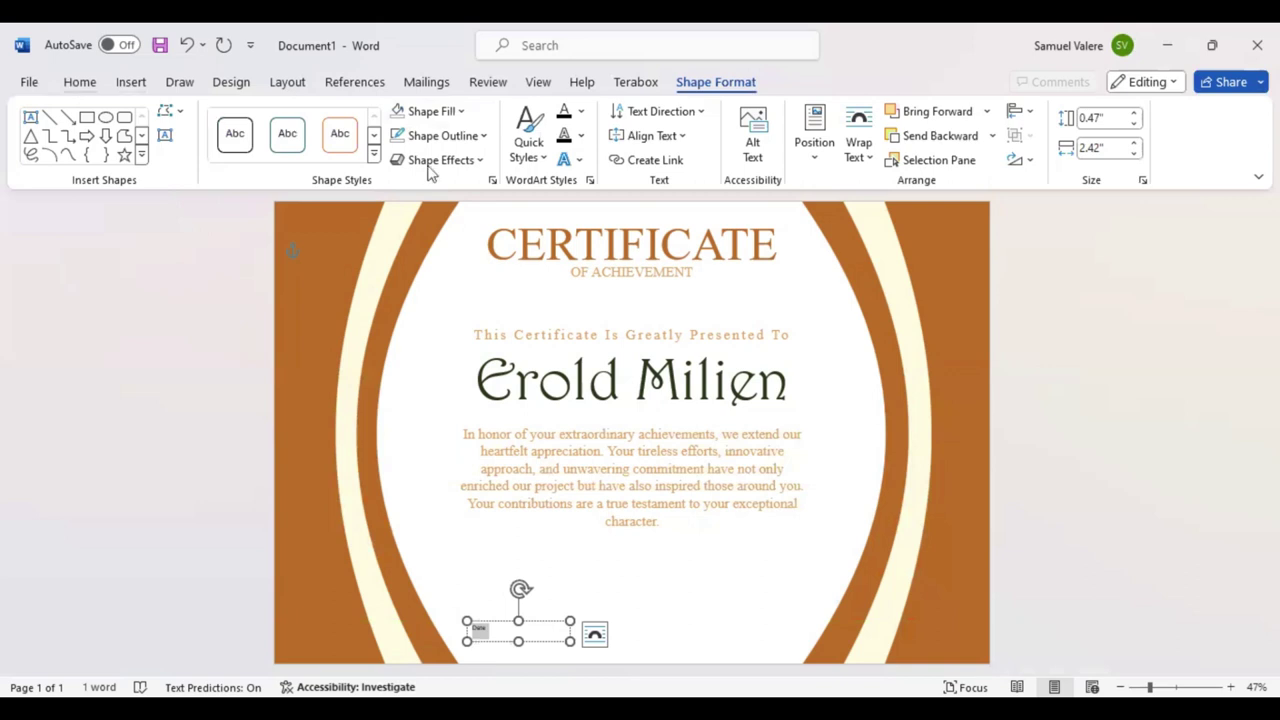
pyautogui.hotkey('ctrl', 'e')
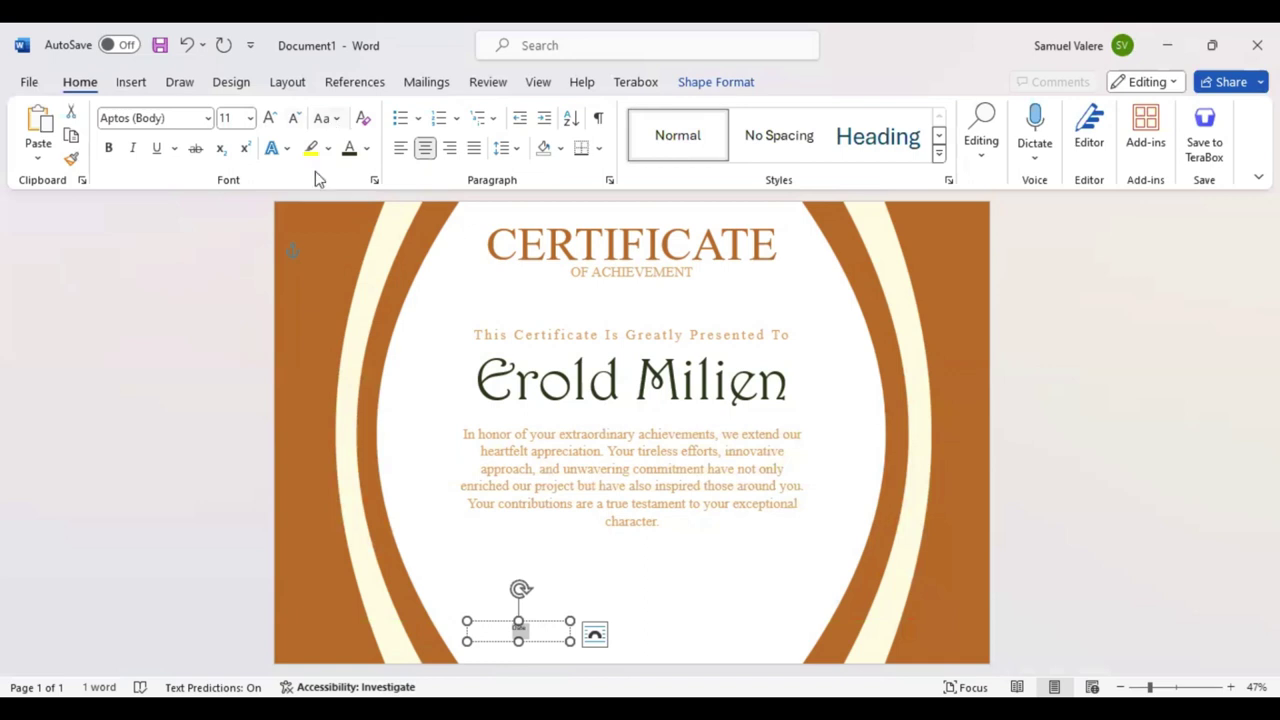
# Step: Set the DATE label to Times New Roman 14, fit its box, and place a copy at the bottom right
pyautogui.click(184, 118)
pyautogui.write('Times New Roman')
pyautogui.press('Return')
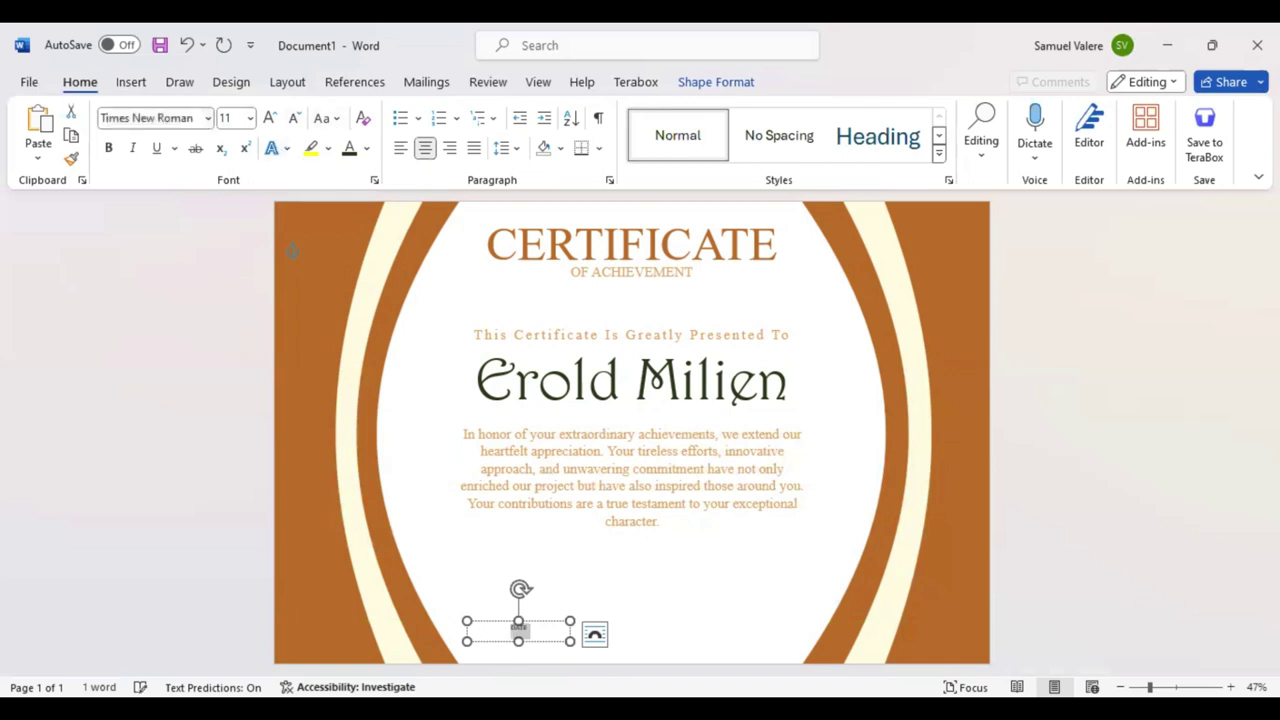
pyautogui.click(270, 118)
pyautogui.click(270, 118)
pyautogui.moveTo(569, 640); pyautogui.dragTo(519, 634)
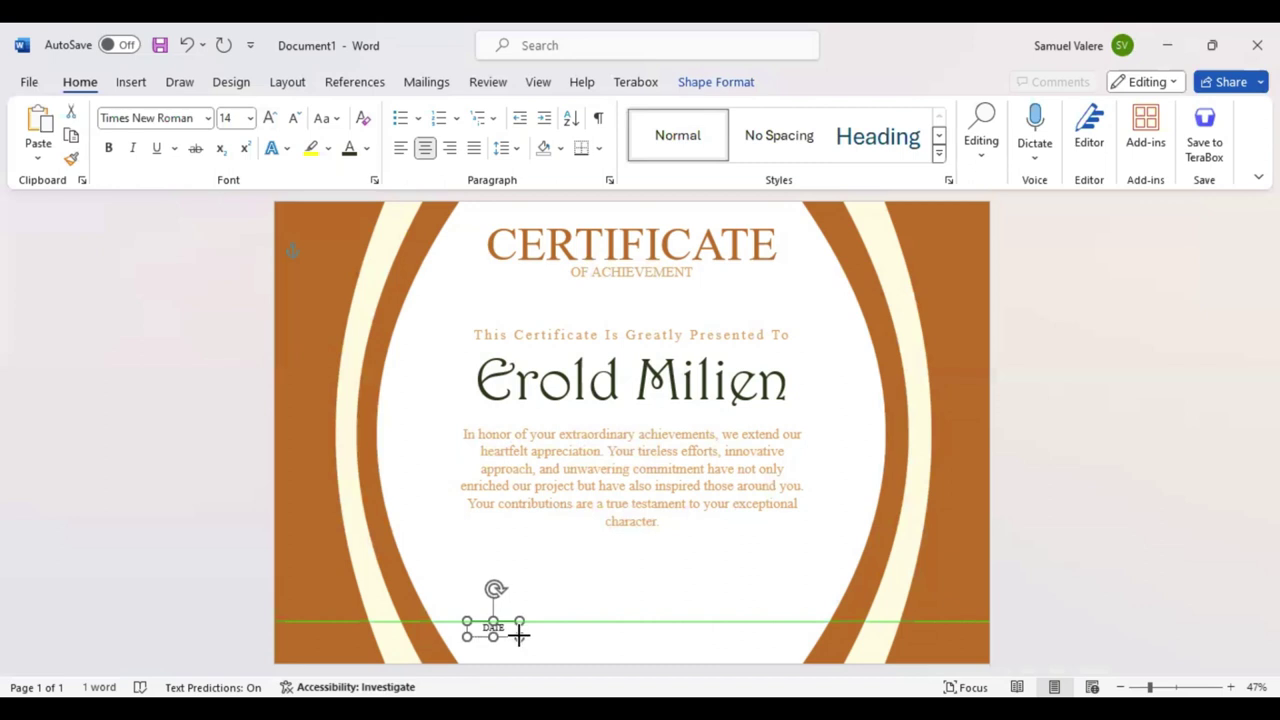
pyautogui.moveTo(519, 634)
pyautogui.mouseDown()
pyautogui.moveTo(794, 628)
pyautogui.moveTo(770, 634)
pyautogui.mouseUp()
# Step: Retype the right-hand copy as 'Signature' and convert it to all capitals
pyautogui.doubleClick(770, 630)
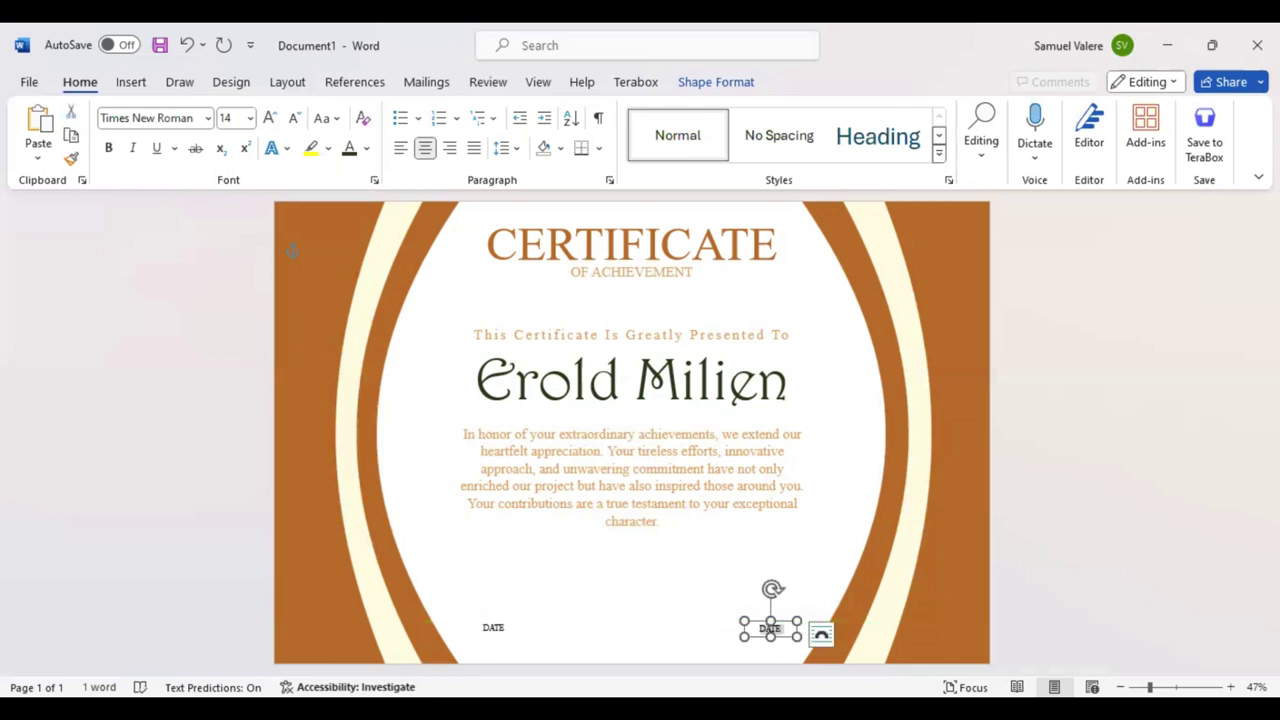
pyautogui.press('BackSpace')
pyautogui.write('Signat')
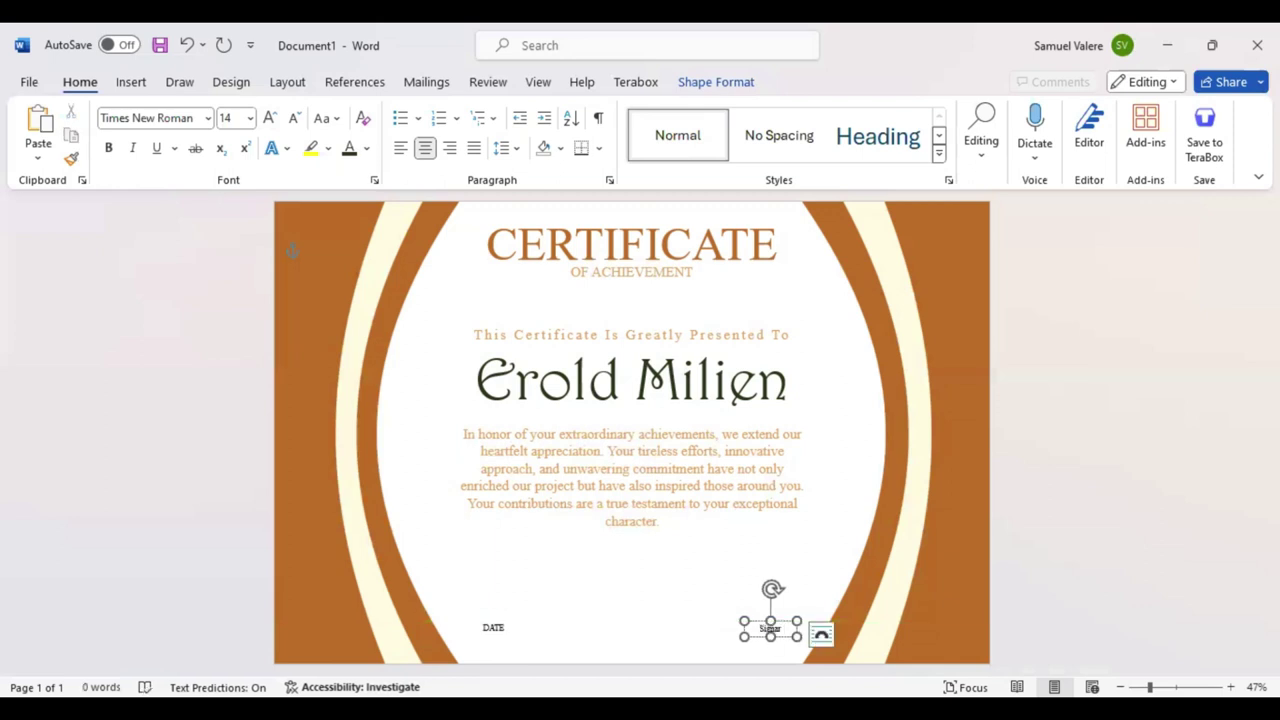
pyautogui.write('ure')
pyautogui.click(761, 628)
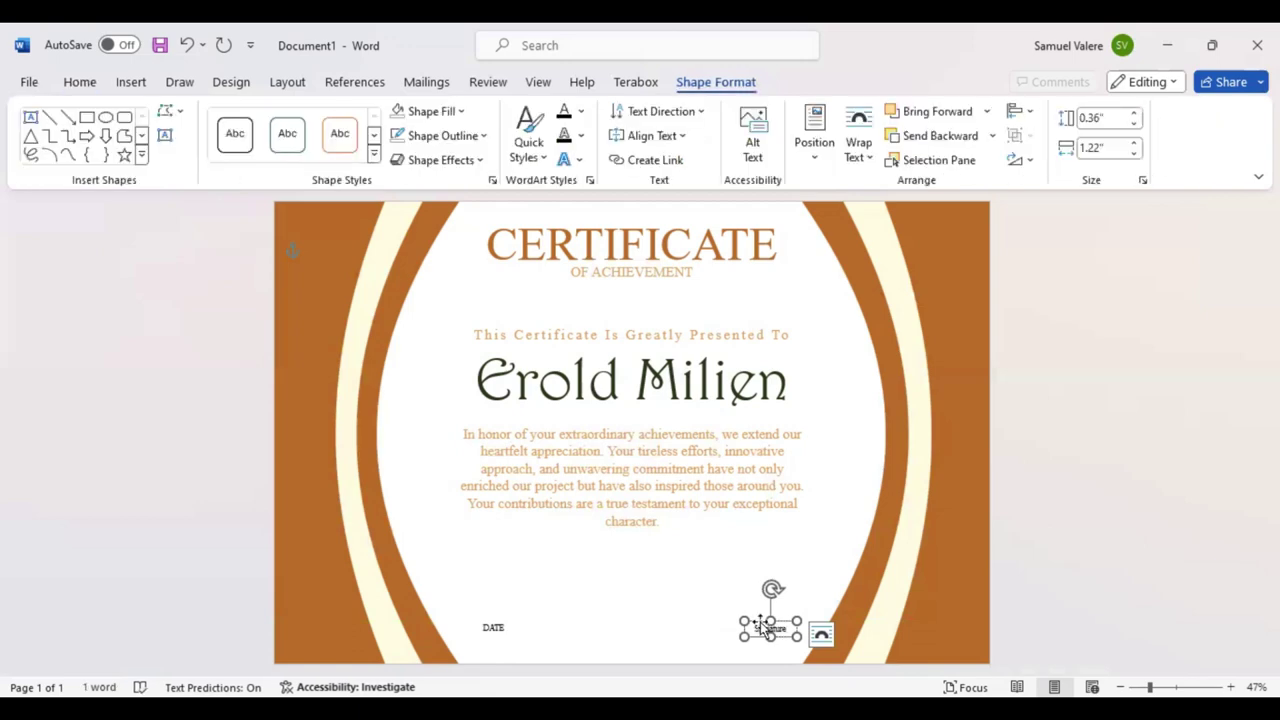
pyautogui.hotkey('ctrl', 'a')
pyautogui.click(83, 86)
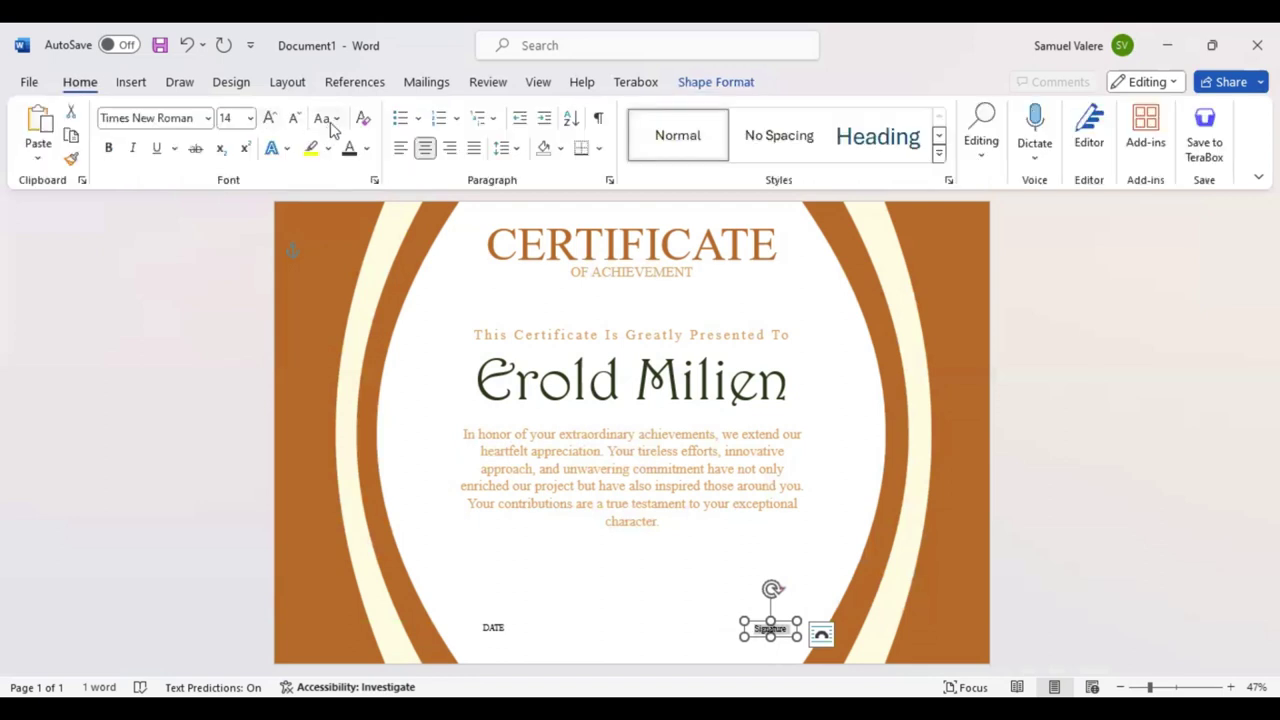
pyautogui.hotkey('shift', 'F3')
# Step: Nudge the SIGNATURE box slightly left and colour its text the recent brown
pyautogui.moveTo(738, 632); pyautogui.dragTo(727, 635)
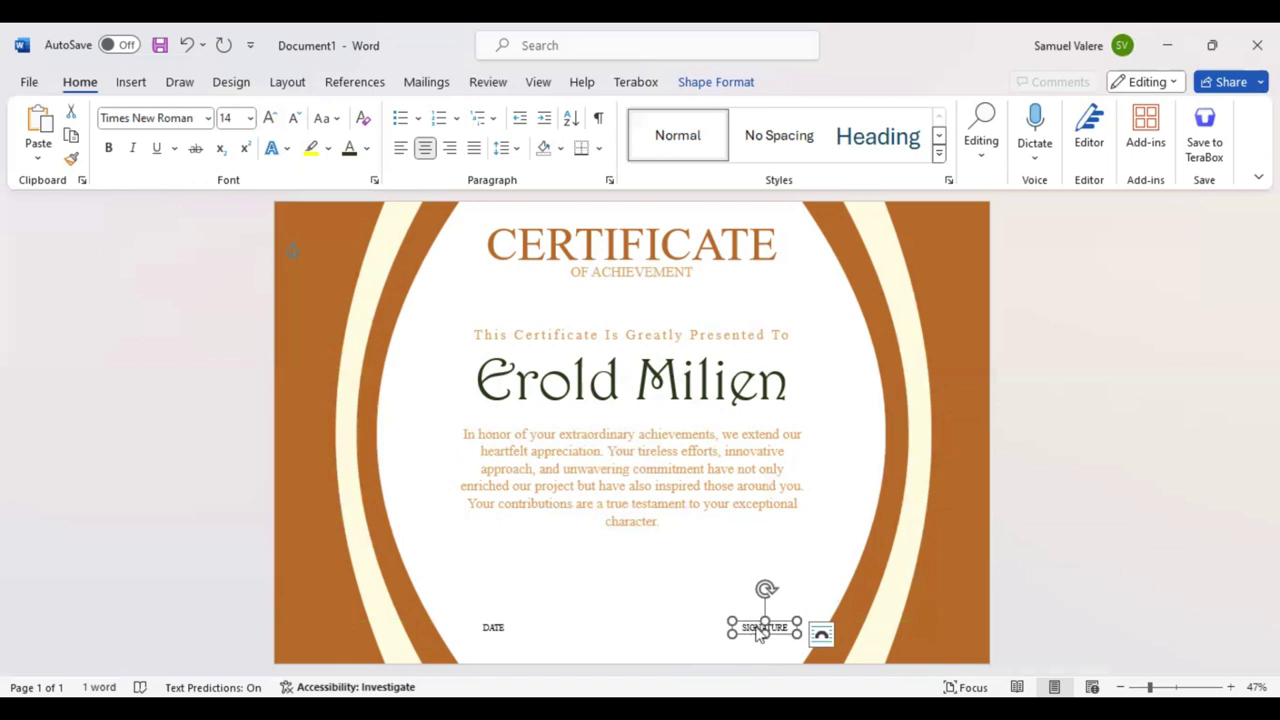
pyautogui.doubleClick(757, 627)
pyautogui.click(368, 150)
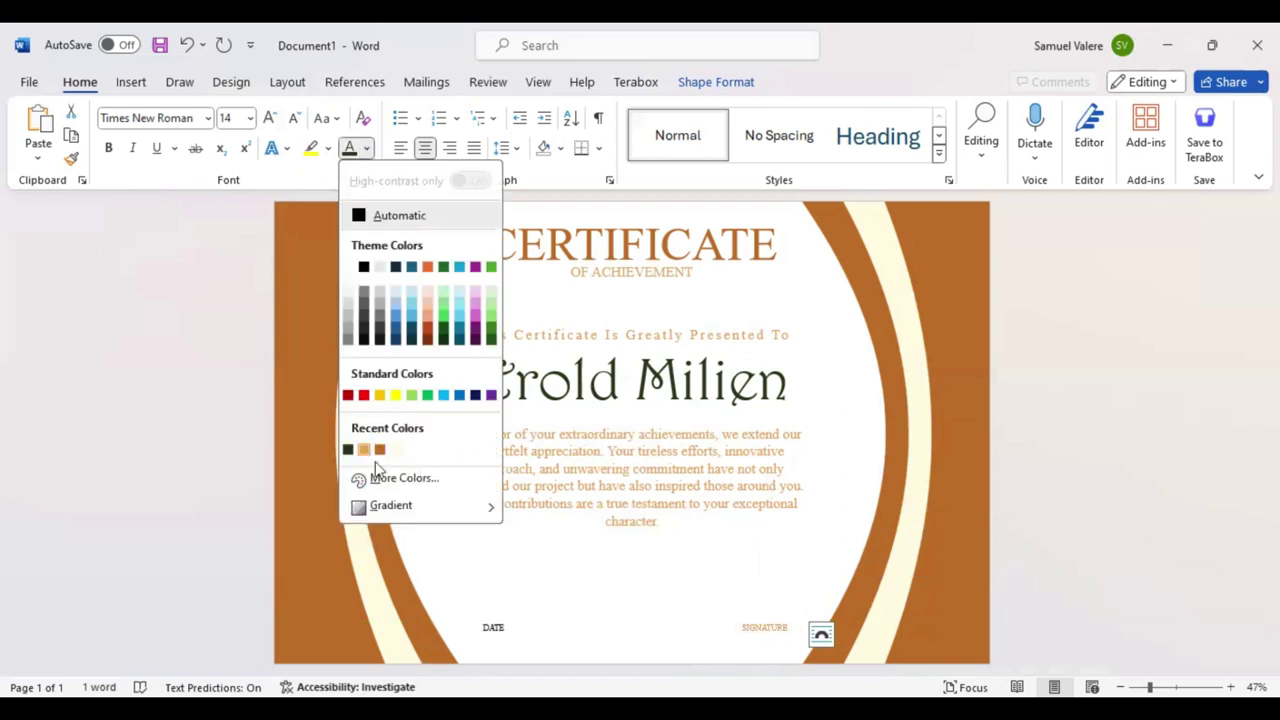
pyautogui.click(496, 626)
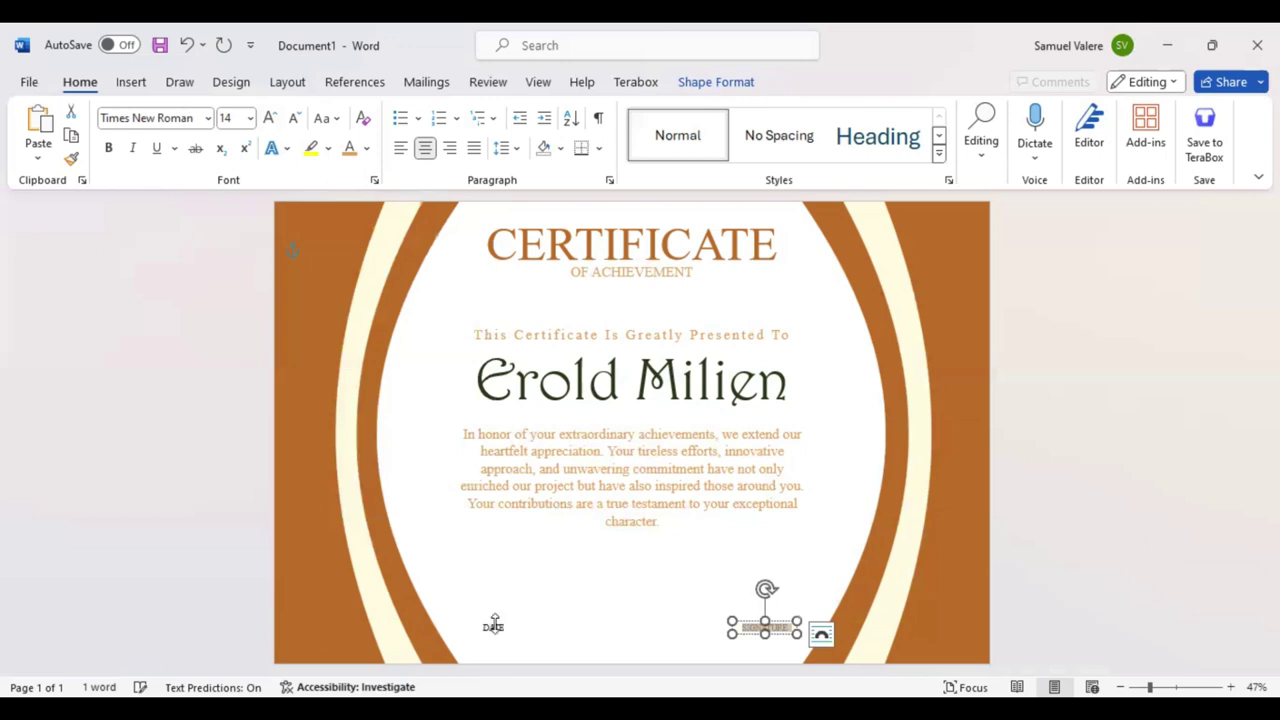
pyautogui.click(494, 626)
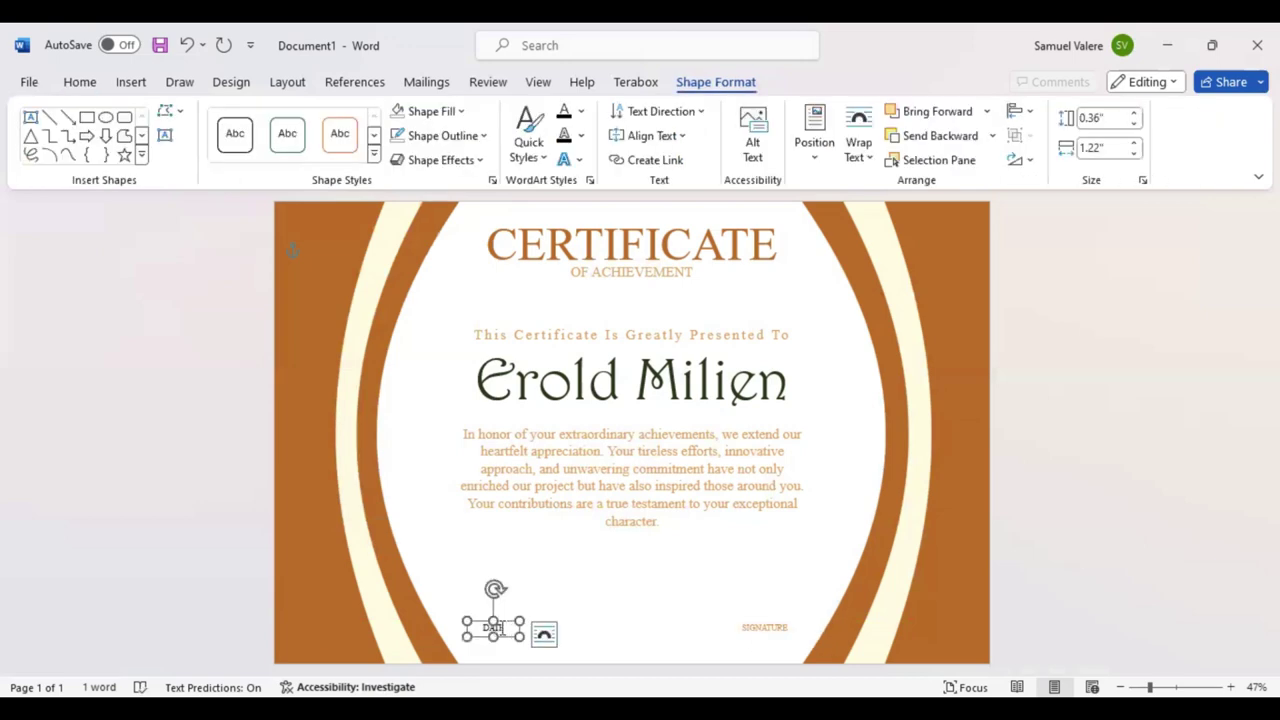
pyautogui.doubleClick(494, 627)
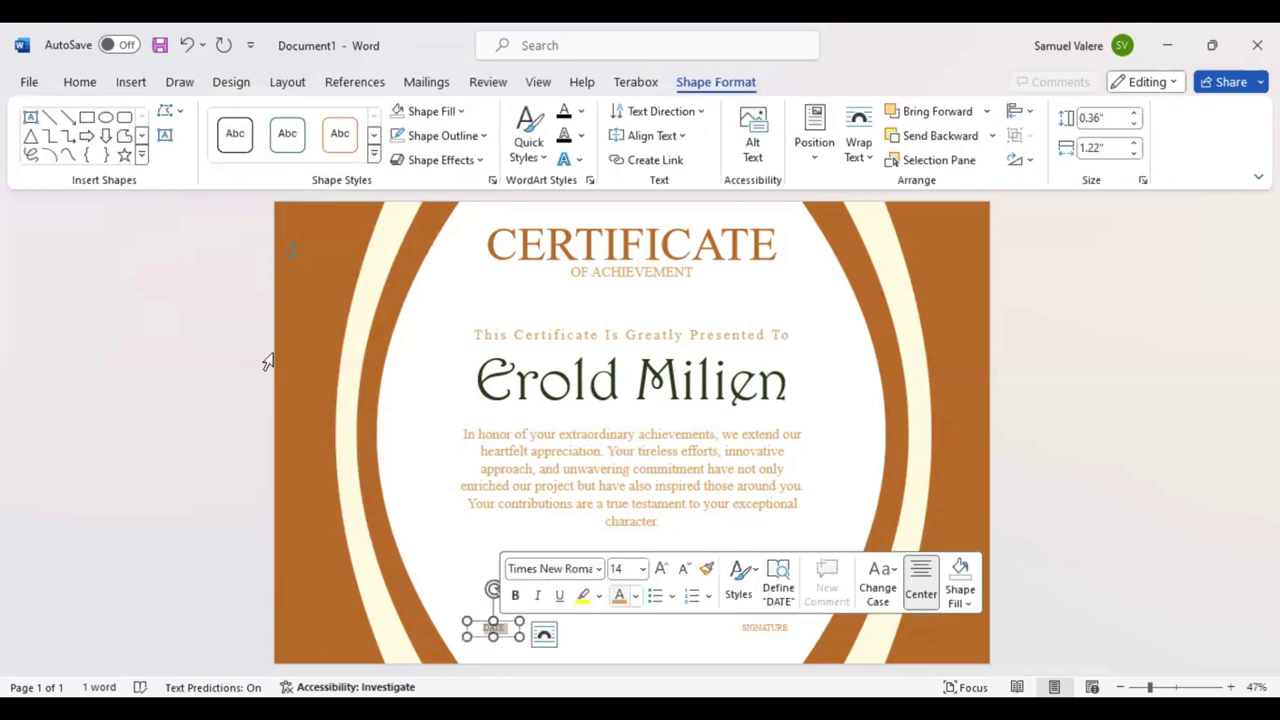
# Step: Draw a brown horizontal line above DATE and copy it above SIGNATURE
pyautogui.click(49, 117)
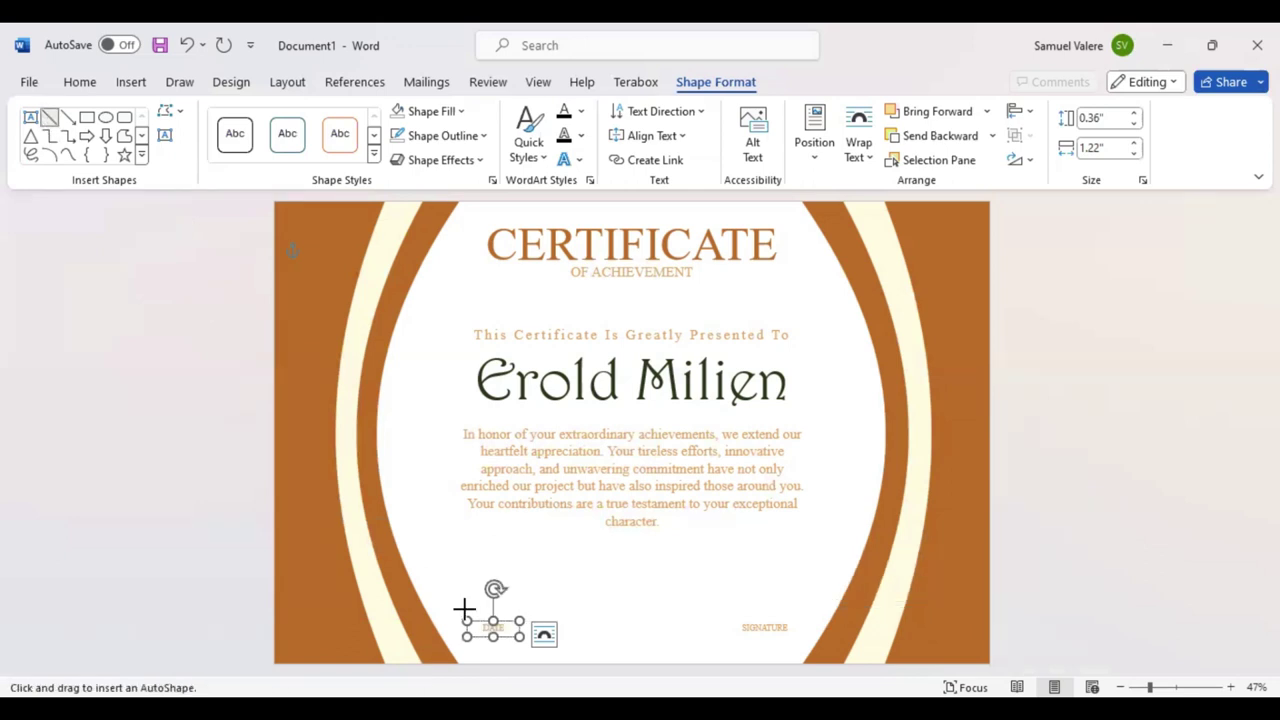
pyautogui.moveTo(456, 609); pyautogui.dragTo(562, 608)
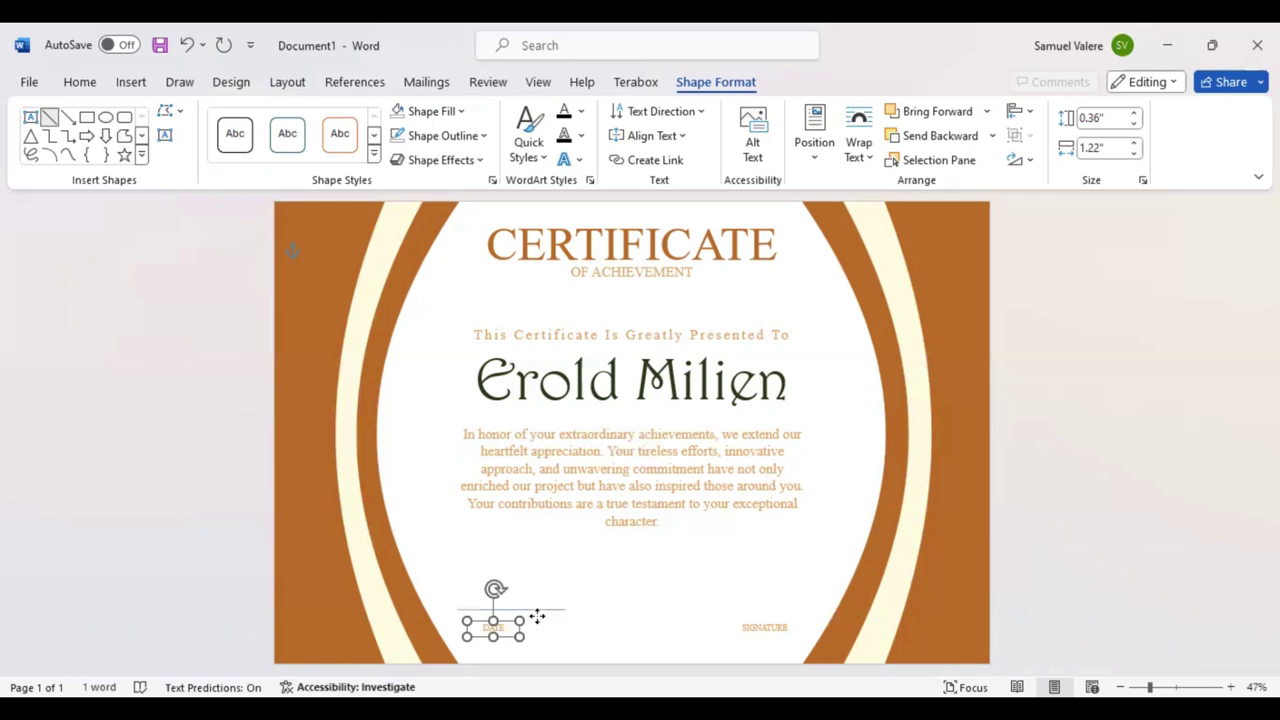
pyautogui.moveTo(540, 608); pyautogui.dragTo(516, 623)
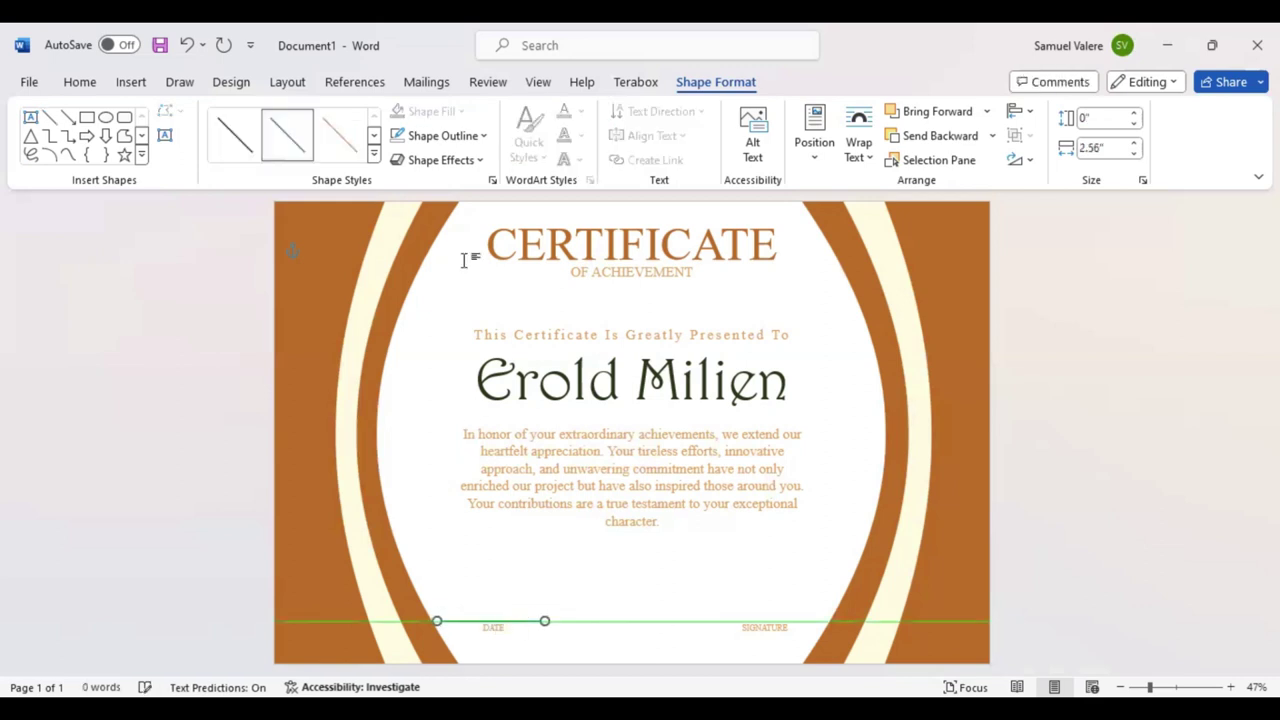
pyautogui.click(428, 408)
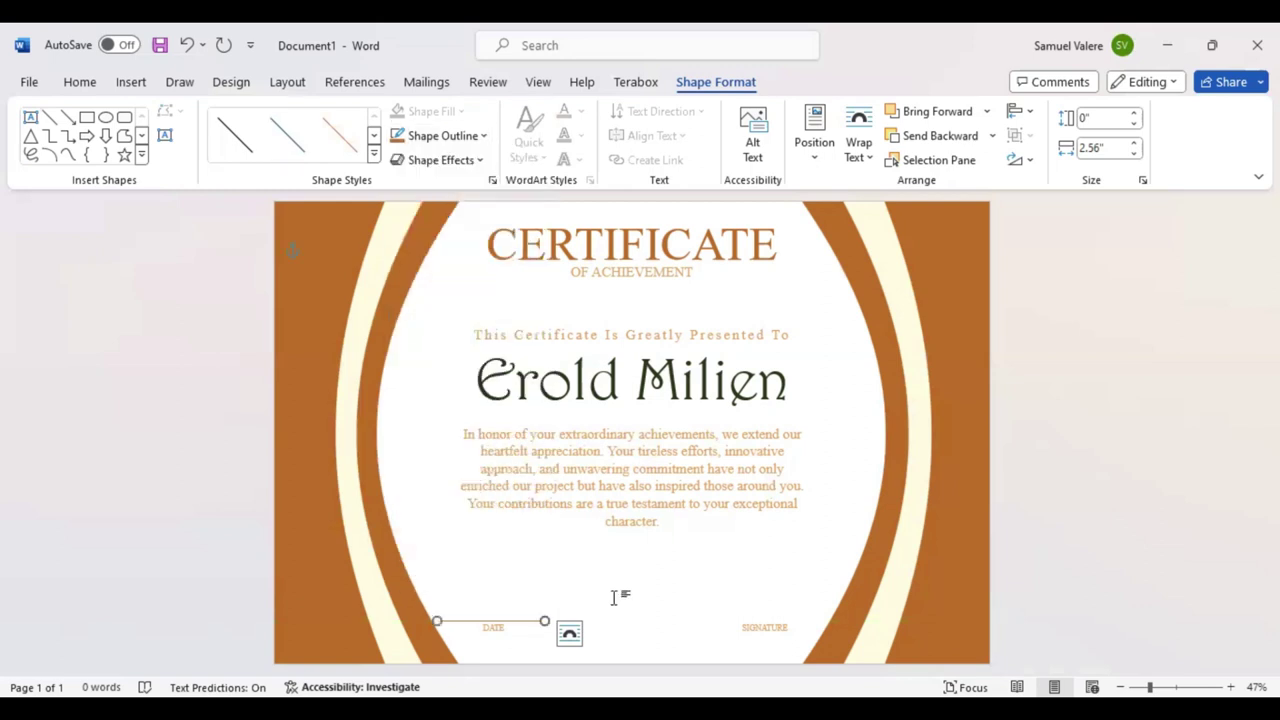
pyautogui.moveTo(531, 627); pyautogui.dragTo(804, 622)
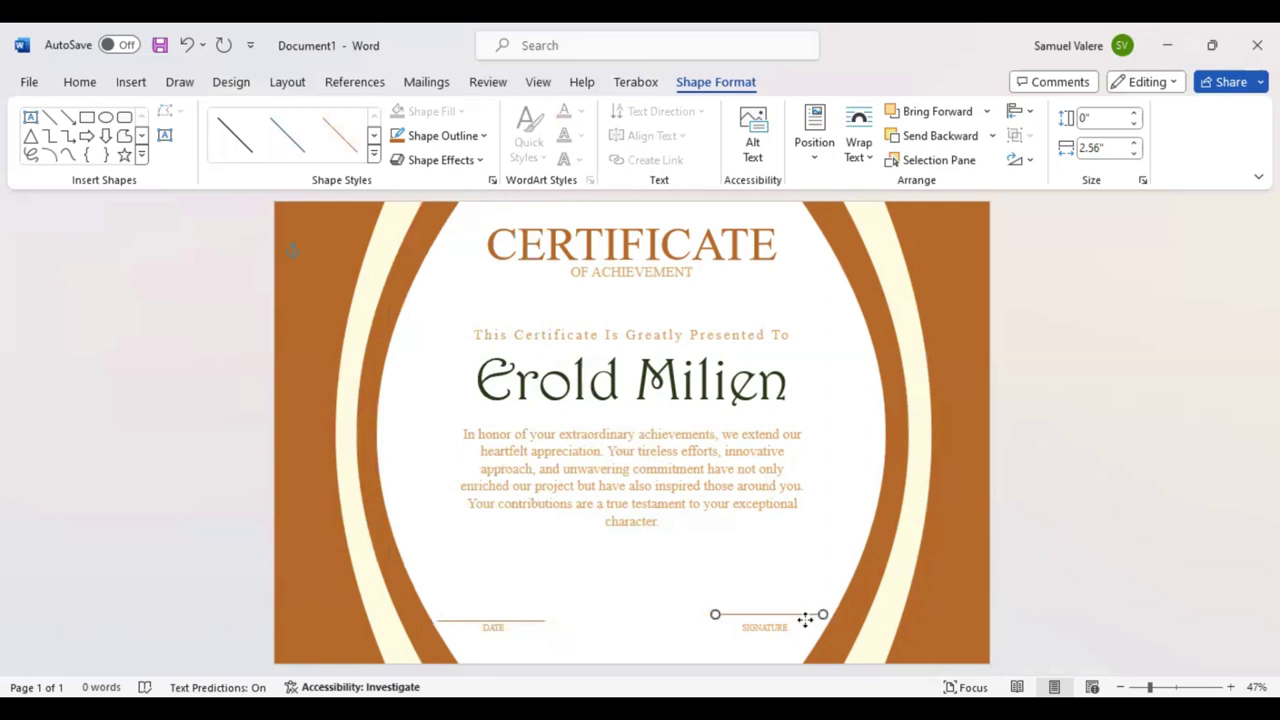
pyautogui.moveTo(804, 622); pyautogui.dragTo(801, 623)
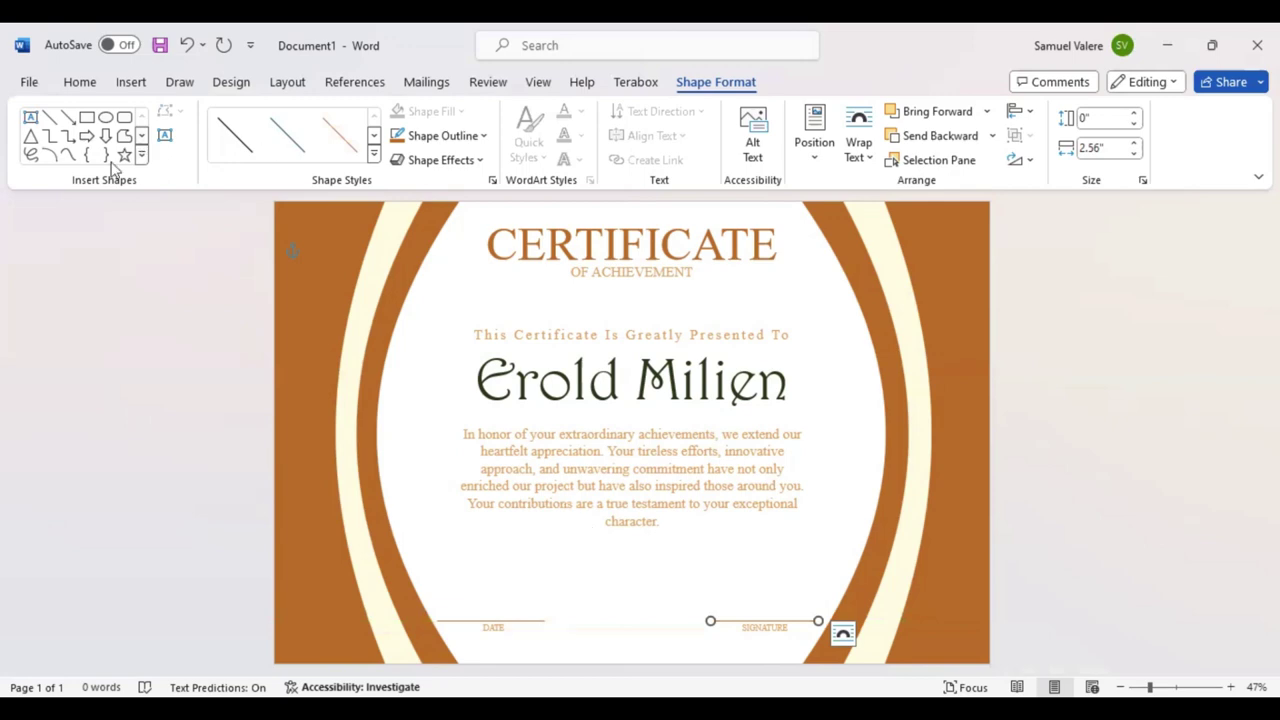
# Step: Draw a starburst seal between the DATE and SIGNATURE lines and fill it with the recent brown
pyautogui.click(165, 138)
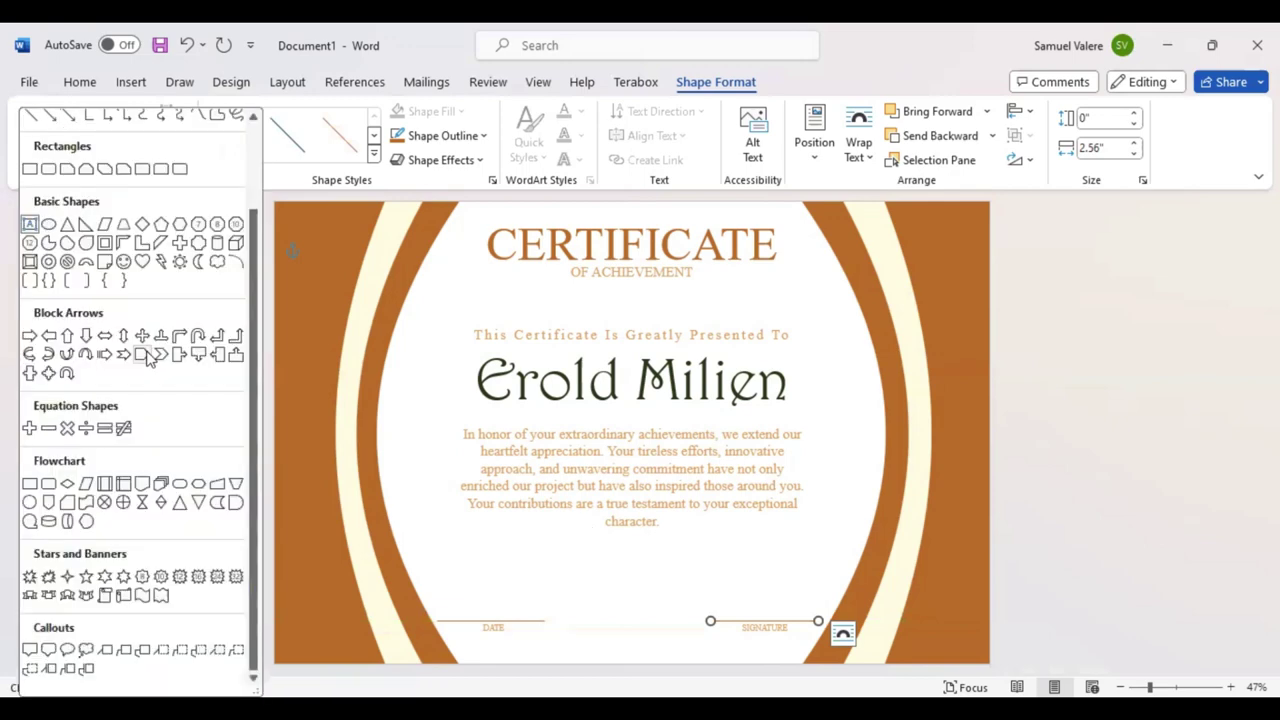
pyautogui.click(218, 578)
pyautogui.moveTo(588, 572); pyautogui.dragTo(668, 652)
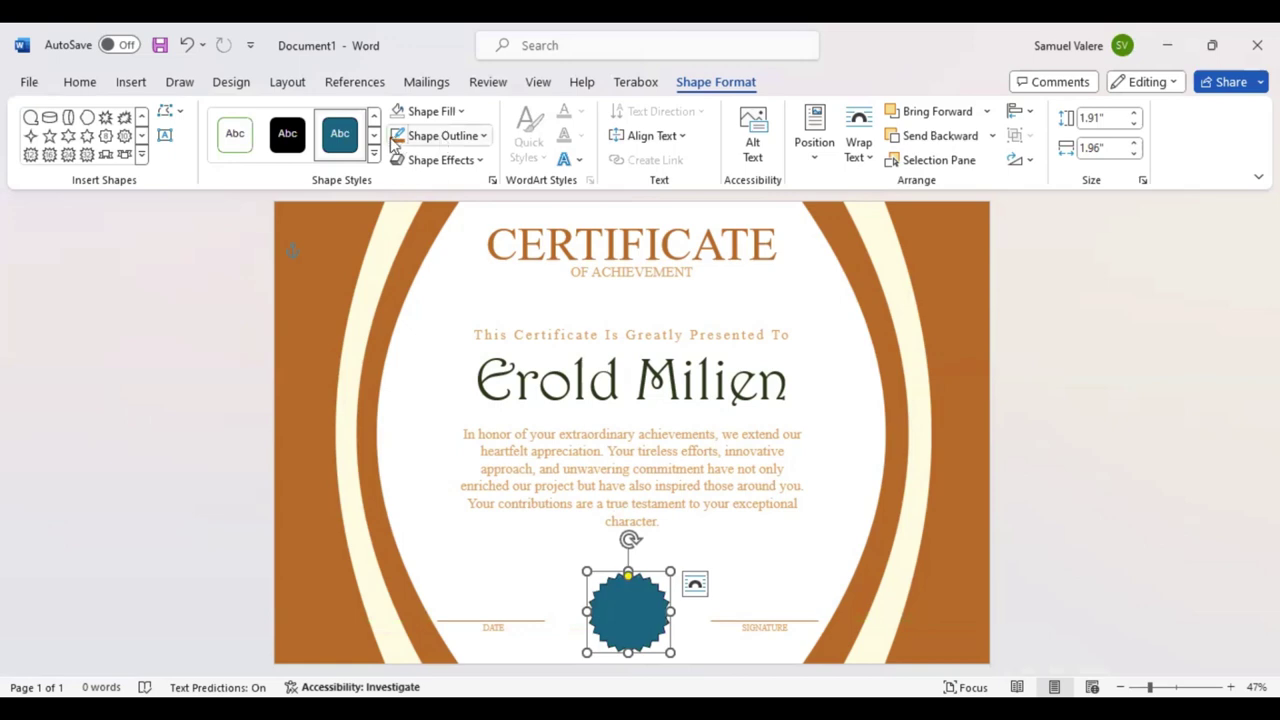
pyautogui.click(484, 136)
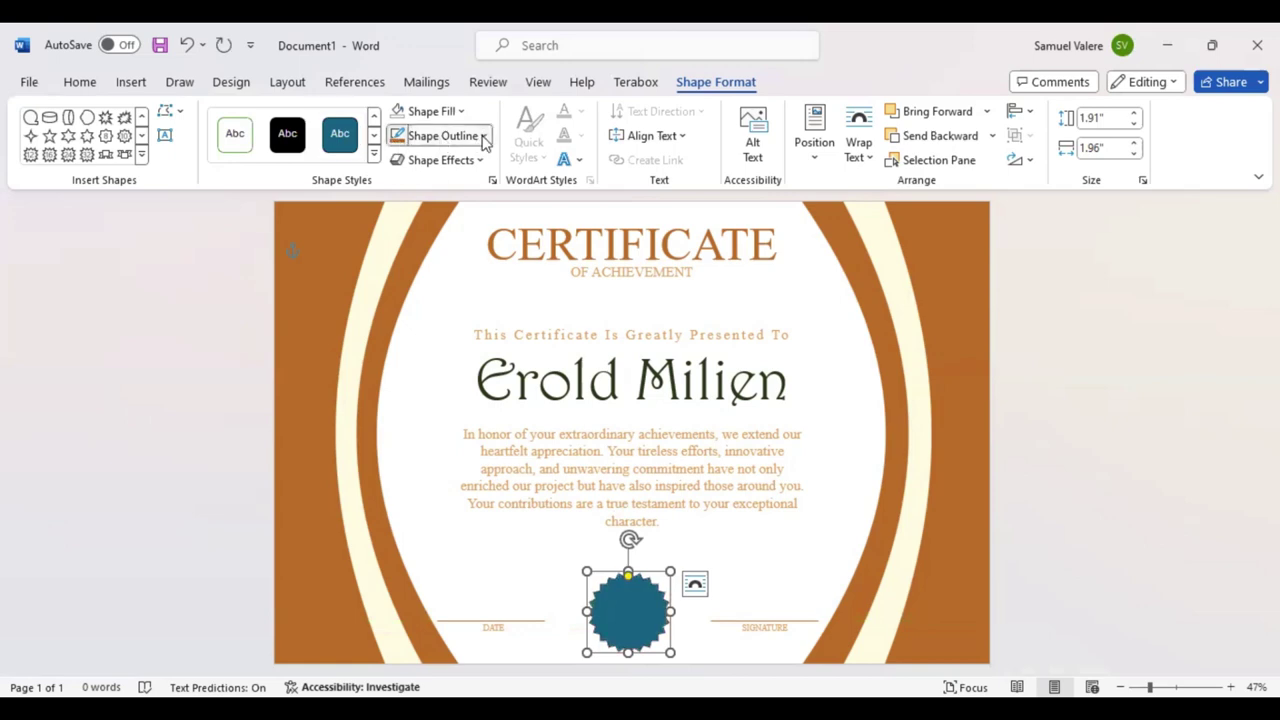
pyautogui.click(463, 114)
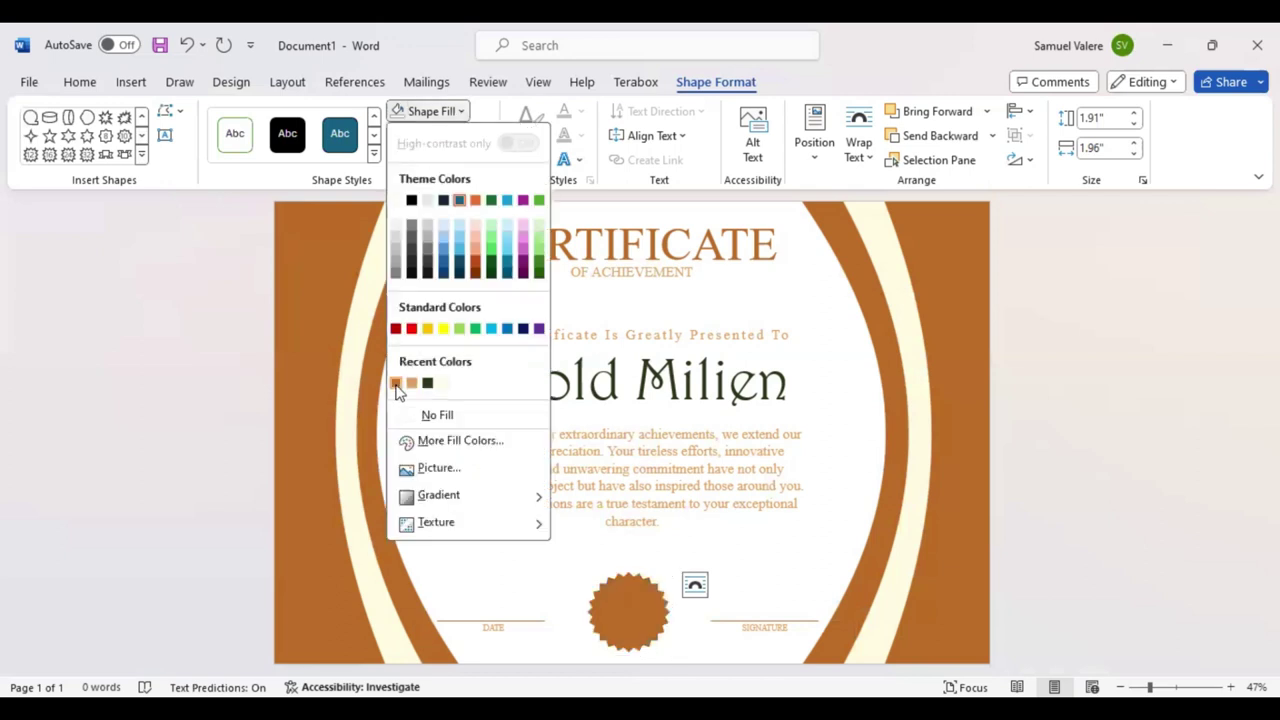
pyautogui.click(396, 384)
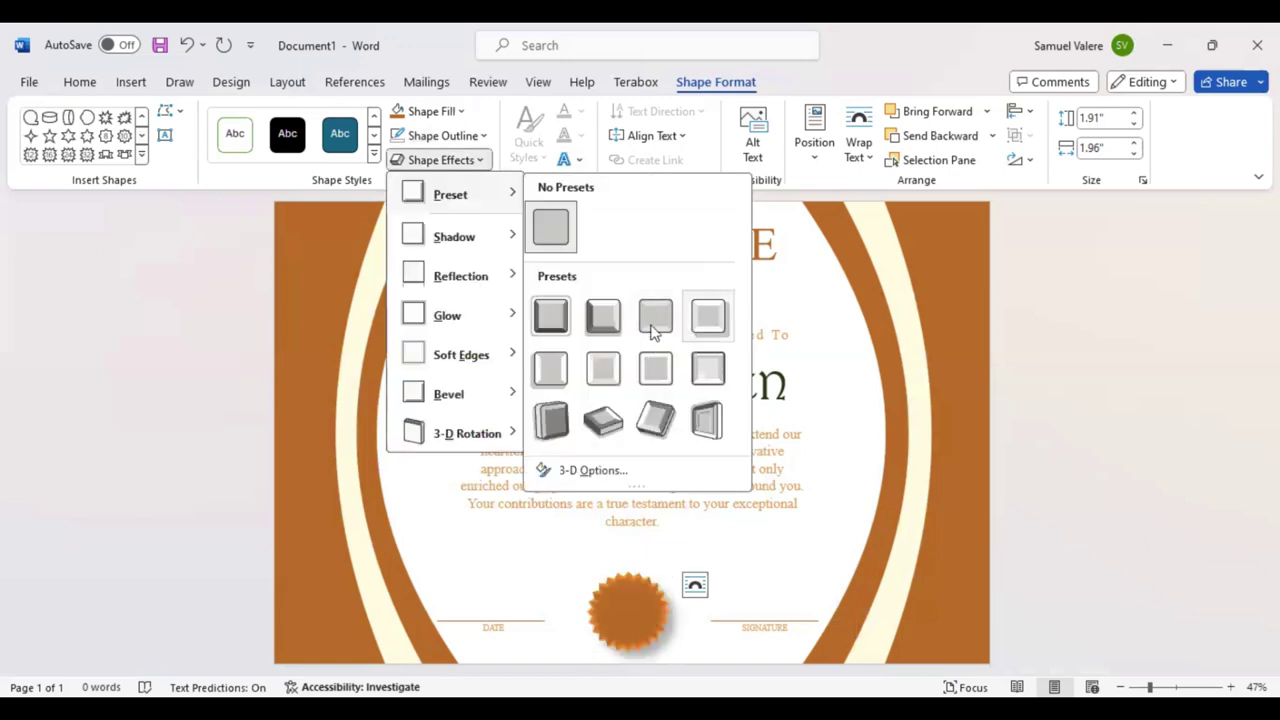
# Step: Resize and centre the starburst at about 1.91" by 1.96" and give it a lighter tan fill
pyautogui.click(570, 564)
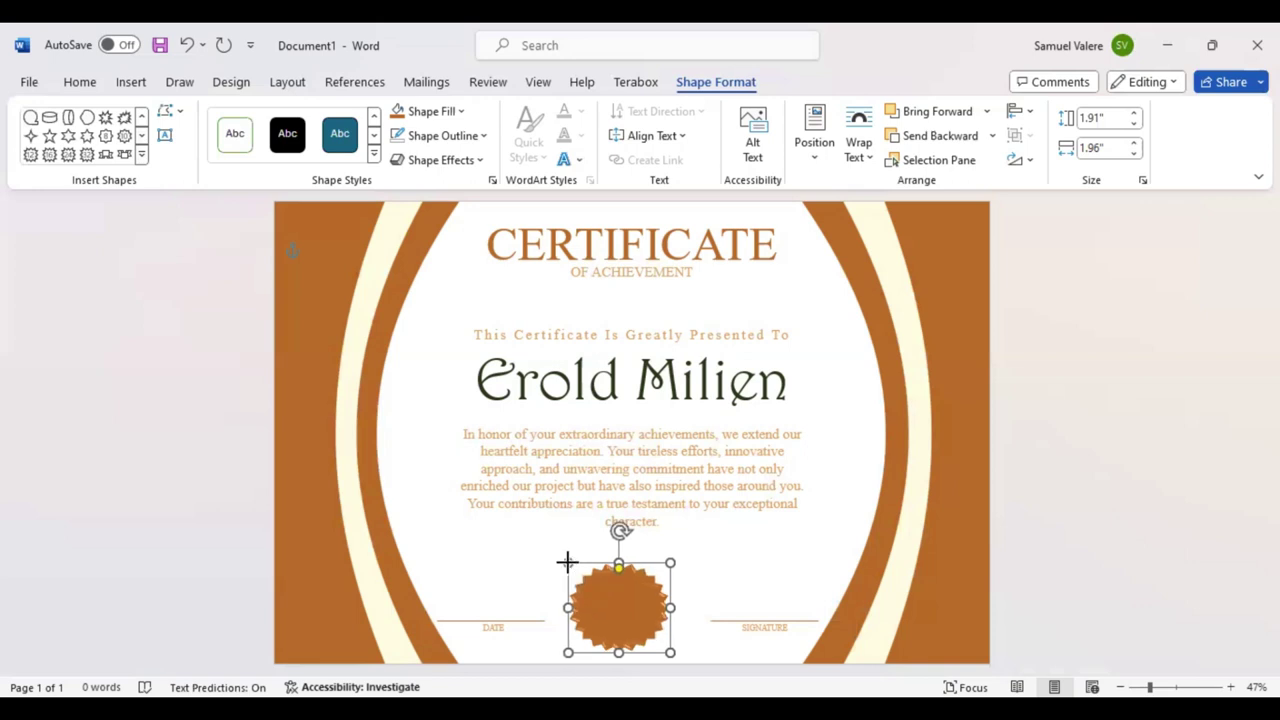
pyautogui.moveTo(567, 562); pyautogui.dragTo(563, 557)
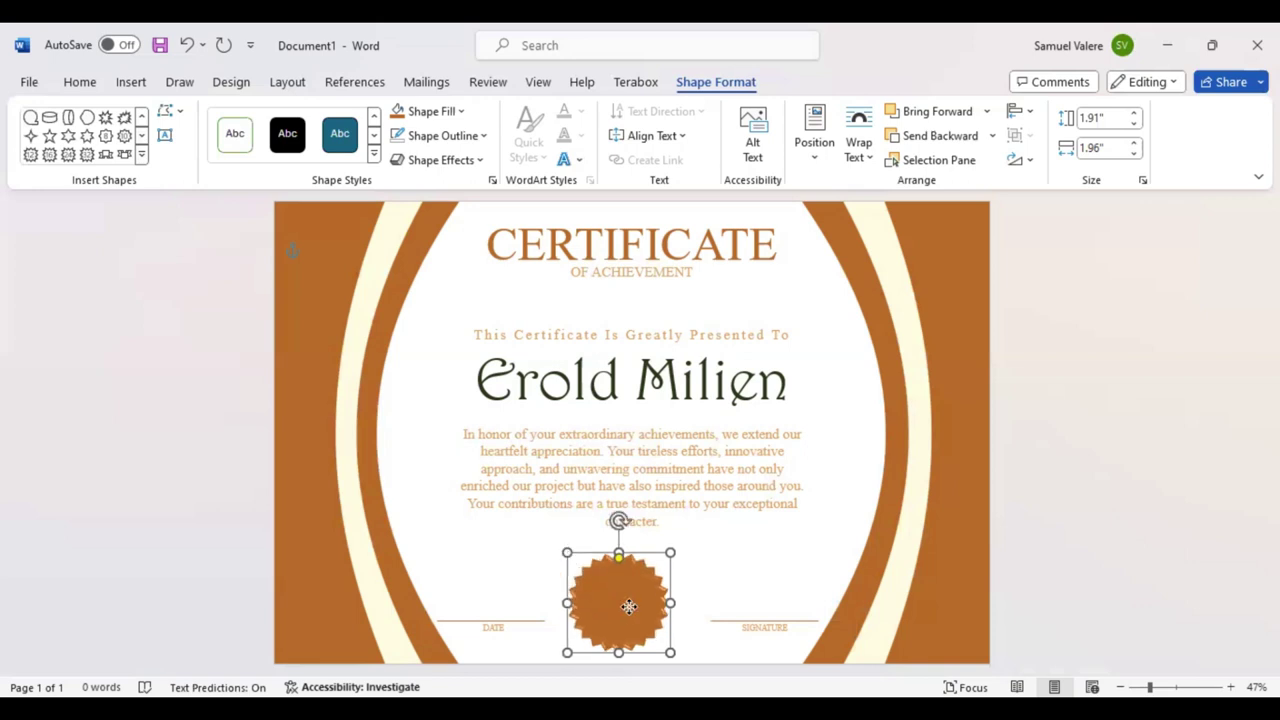
pyautogui.moveTo(626, 607); pyautogui.dragTo(646, 608)
pyautogui.moveTo(685, 657); pyautogui.dragTo(676, 626)
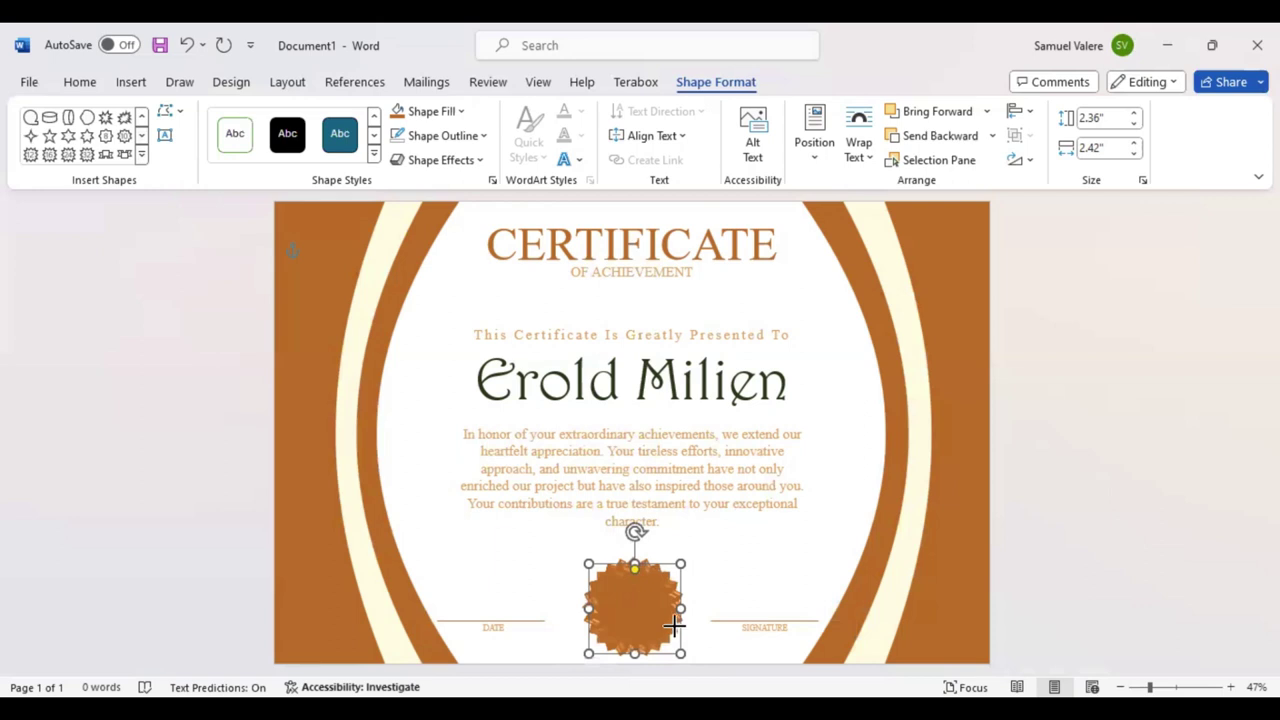
pyautogui.moveTo(676, 626); pyautogui.dragTo(650, 612)
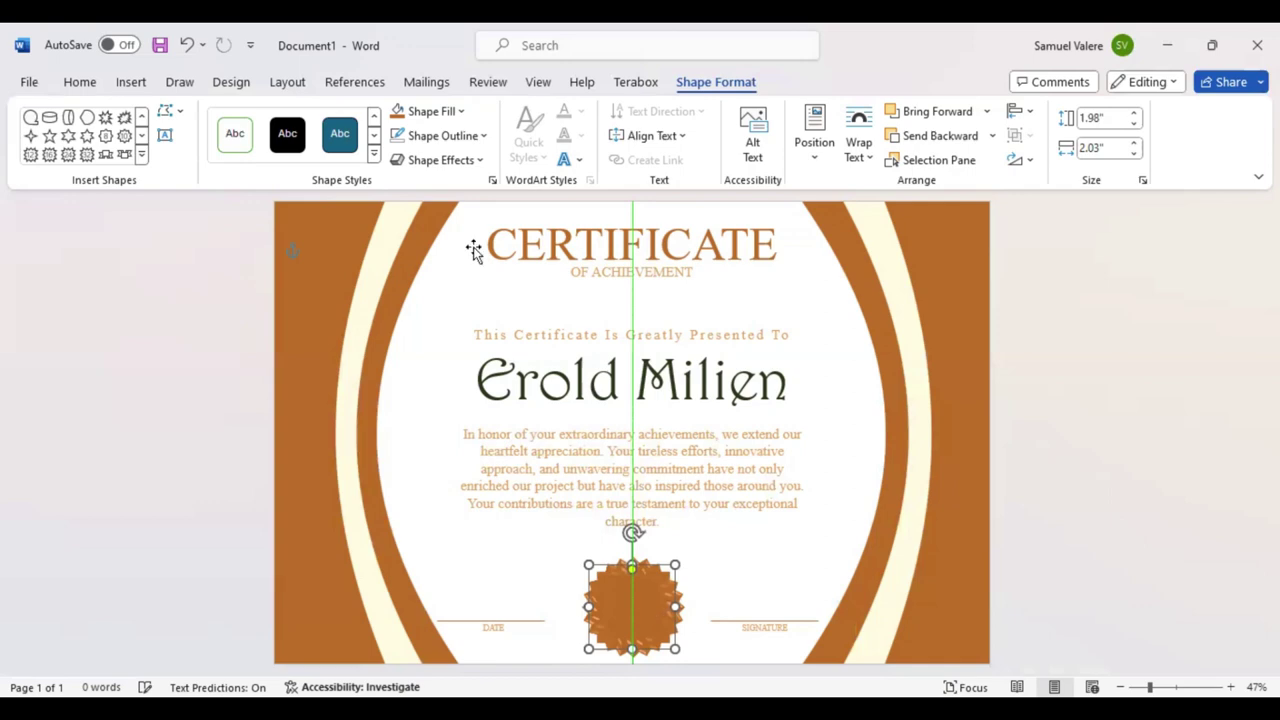
pyautogui.click(463, 112)
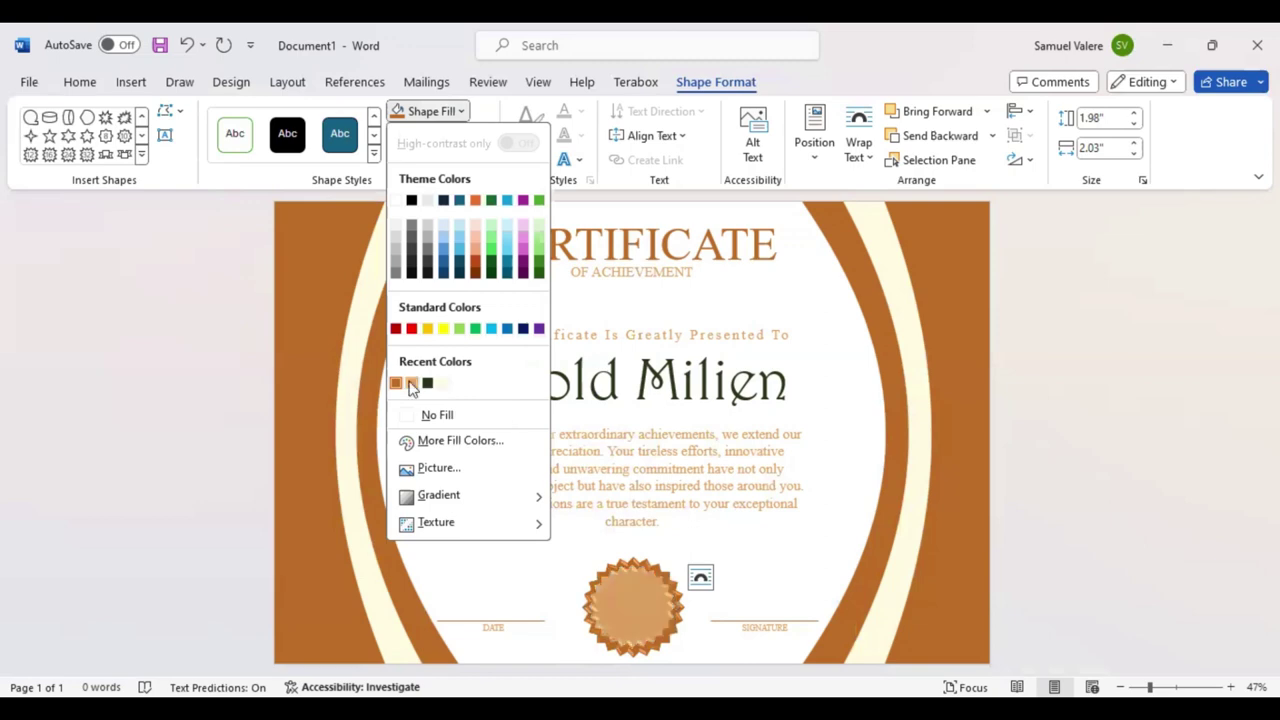
pyautogui.click(606, 545)
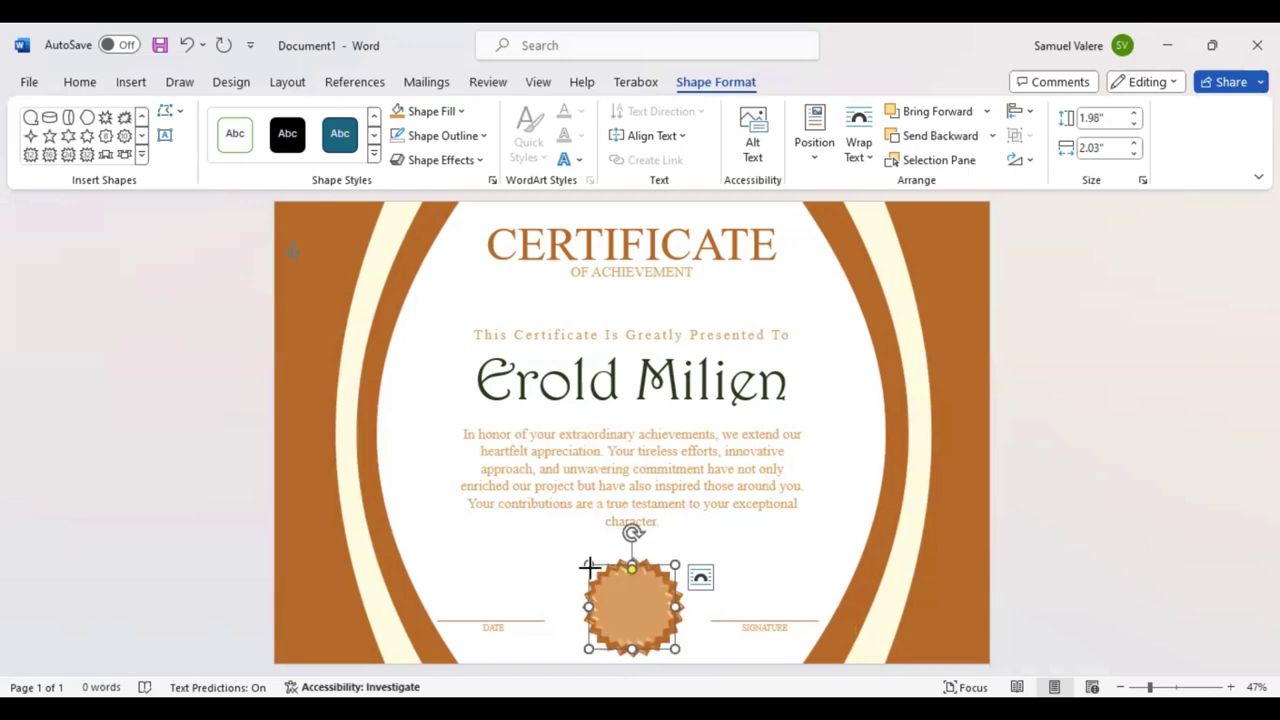
pyautogui.moveTo(590, 567); pyautogui.dragTo(593, 569)
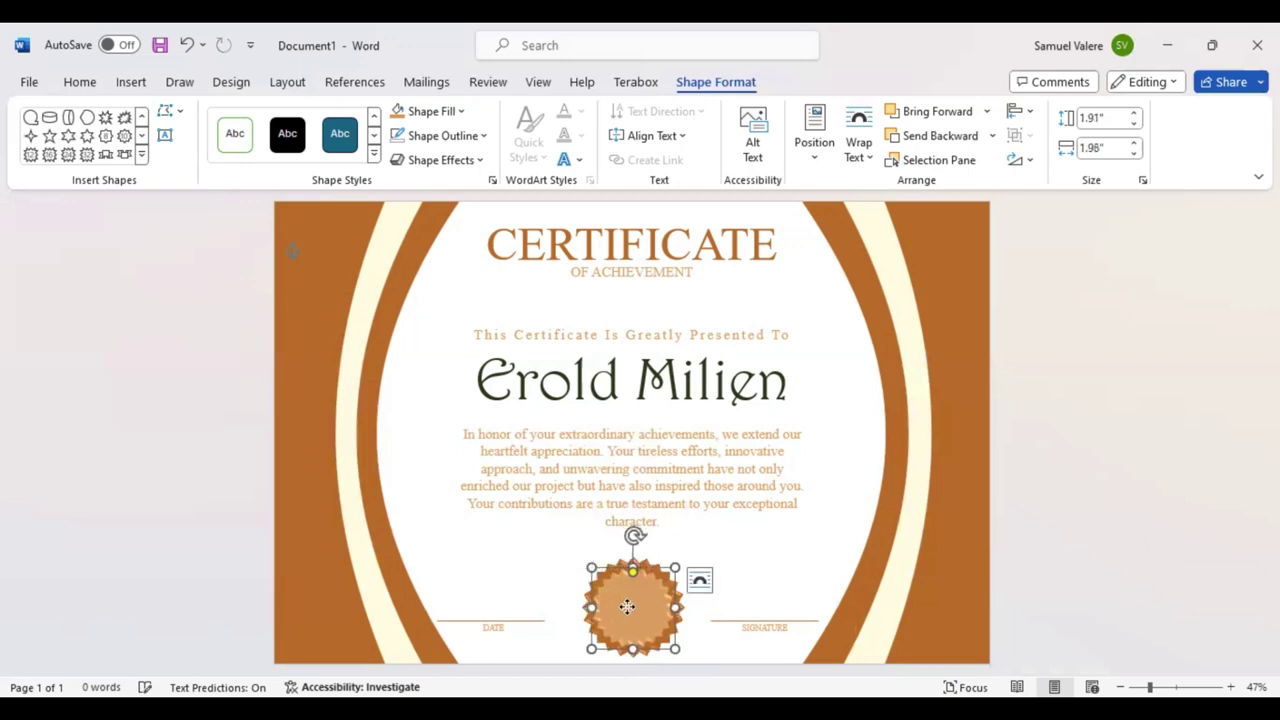